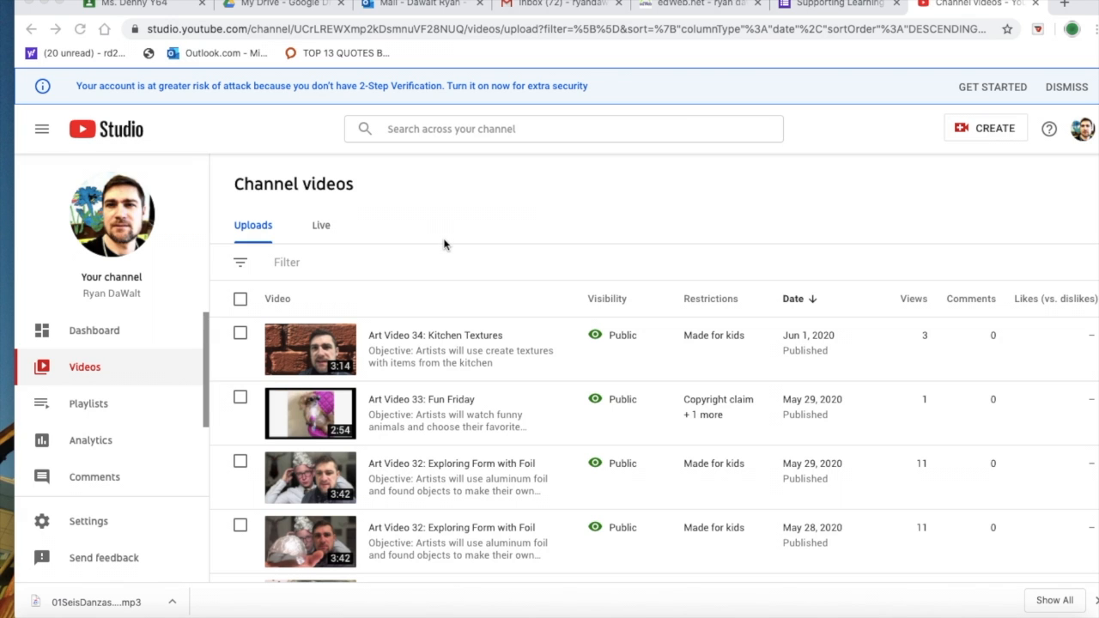
Step: Open the details of "Art Video 34: Kitchen Textures" from the channel videos and follow its video link to the watch page
scroll(457, 338, "down", 2)
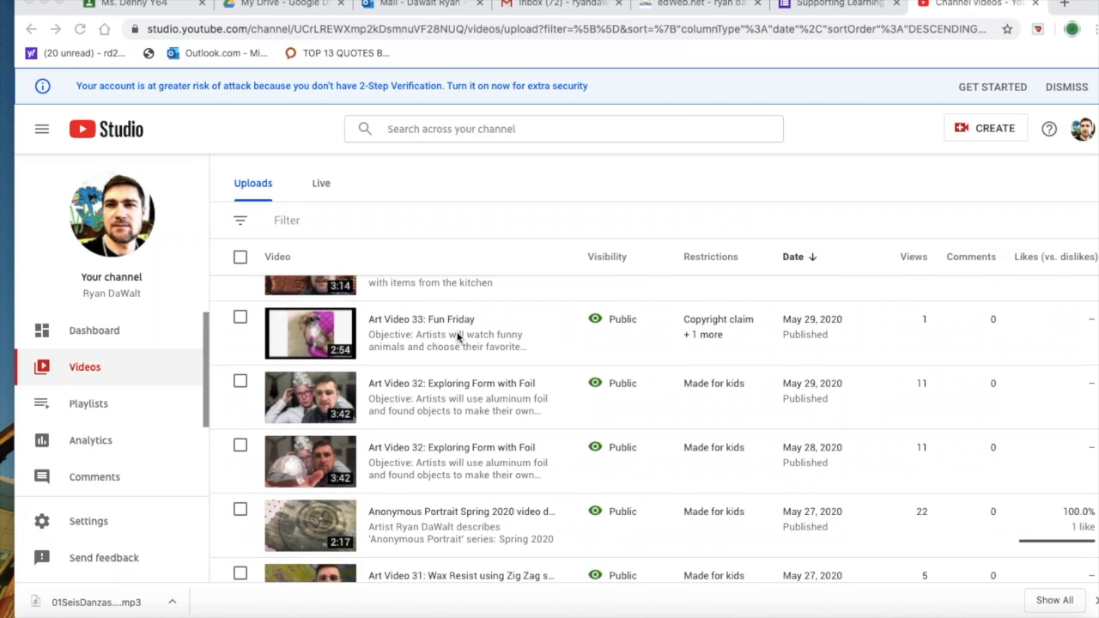
scroll(456, 336, "up", 2)
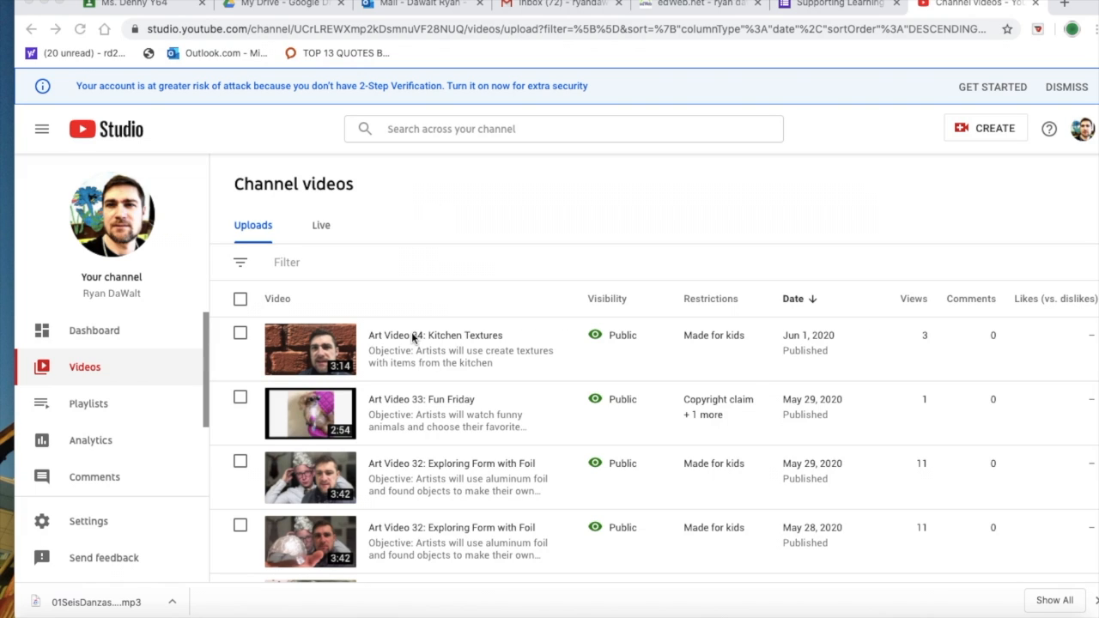
left_click(287, 355)
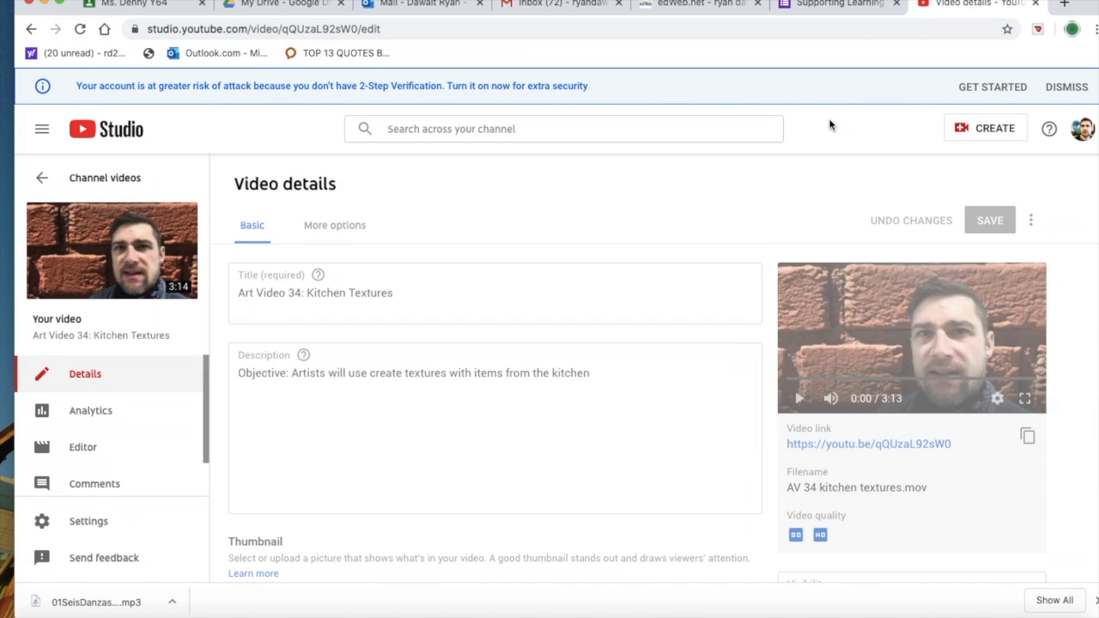
left_click_drag(953, 444, 784, 448)
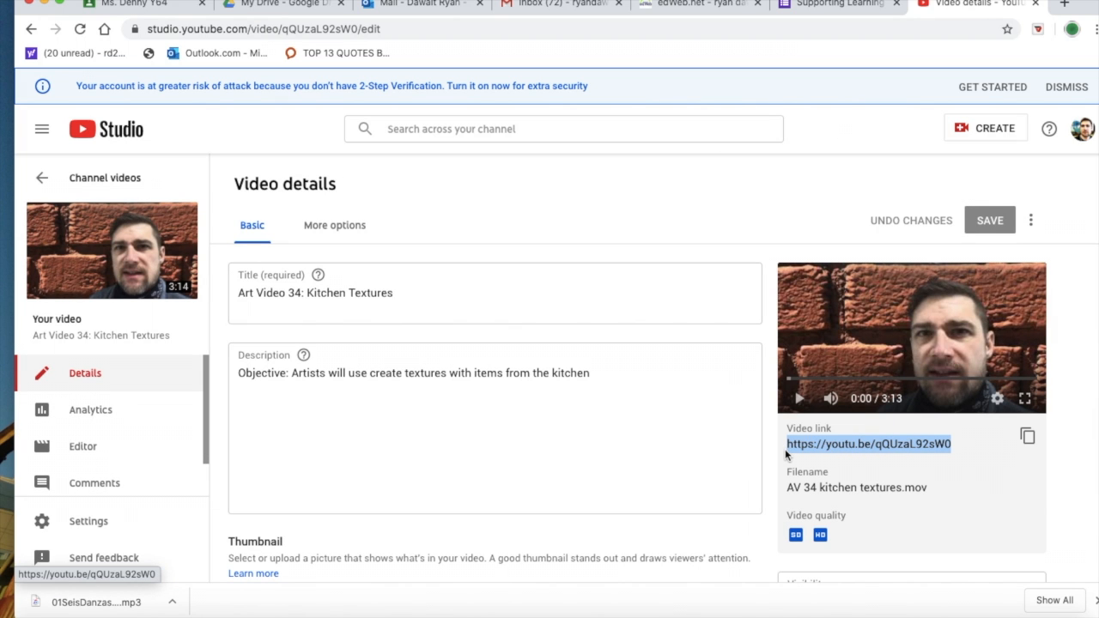
left_click(867, 445)
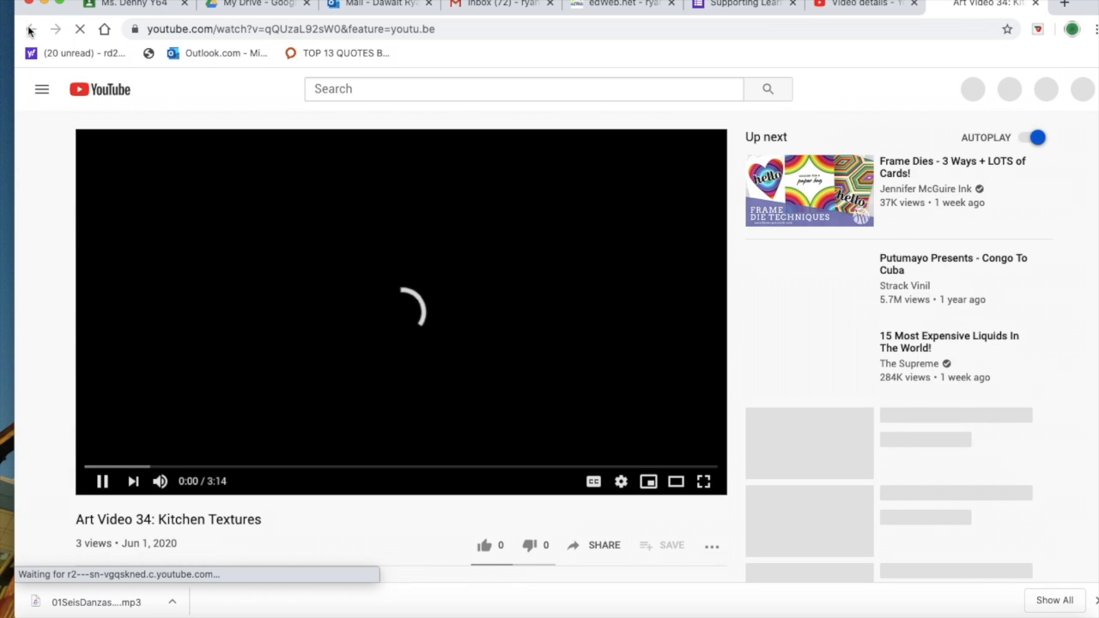
Step: Copy the web address of the "Art Video 34: Kitchen Textures" watch page and pause the video
left_click(401, 28)
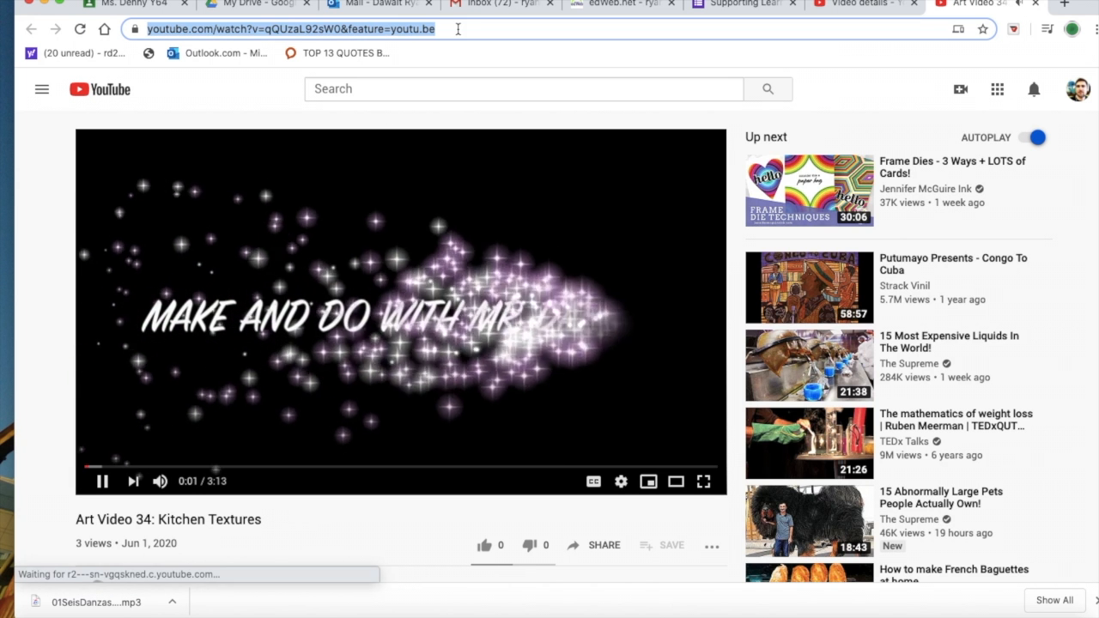
right_click(127, 29)
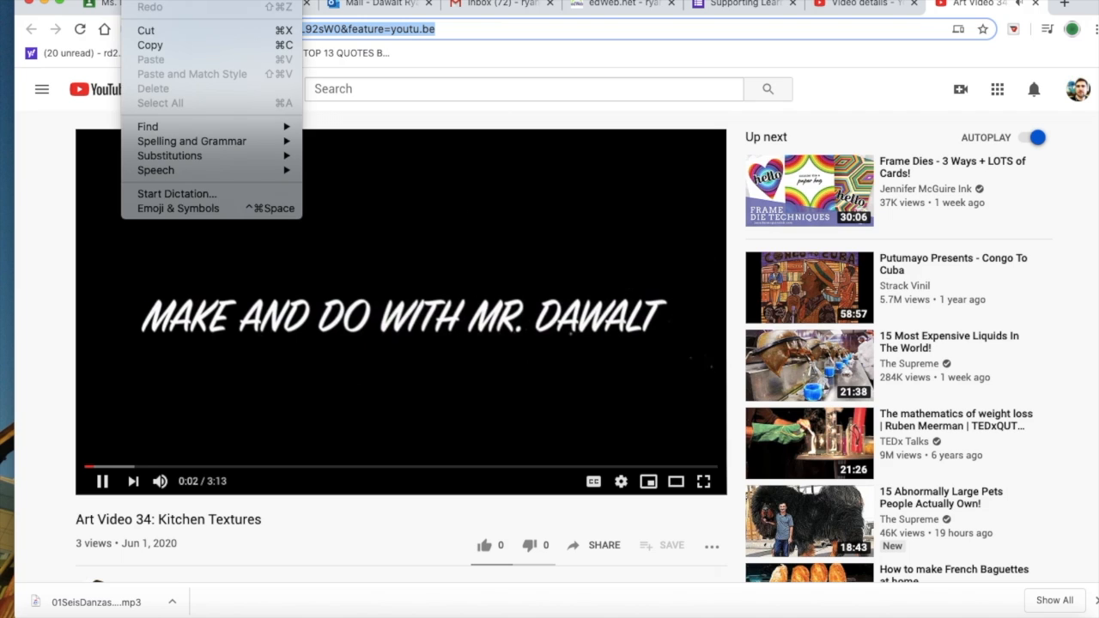
left_click(149, 44)
left_click(424, 380)
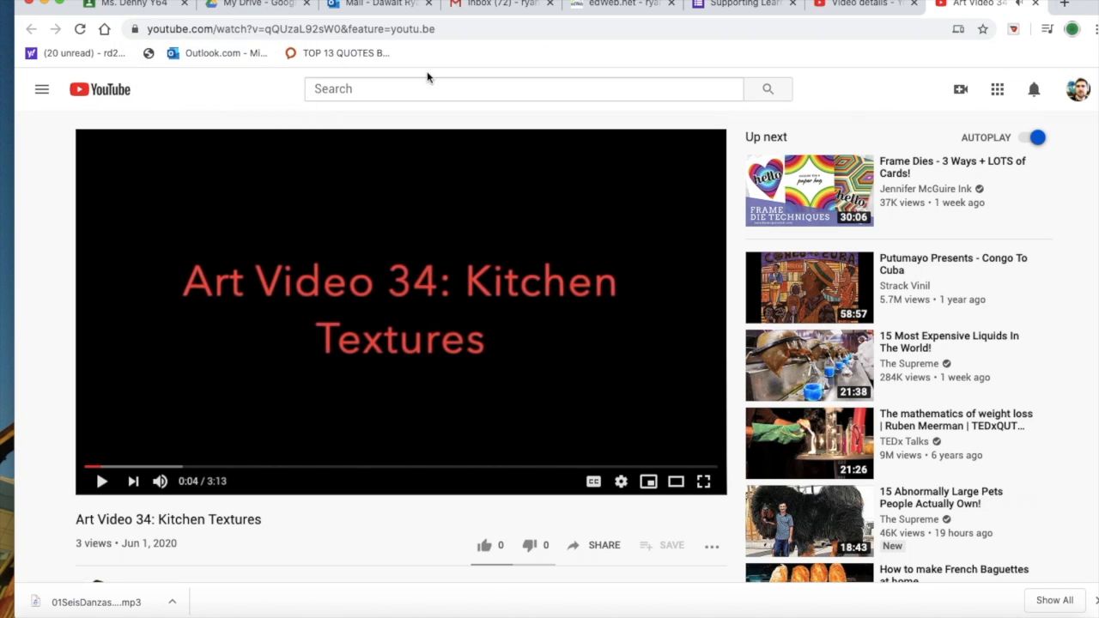
Step: Switch to Google Drive and create a new Google Forms form in My Drive
left_click(238, 6)
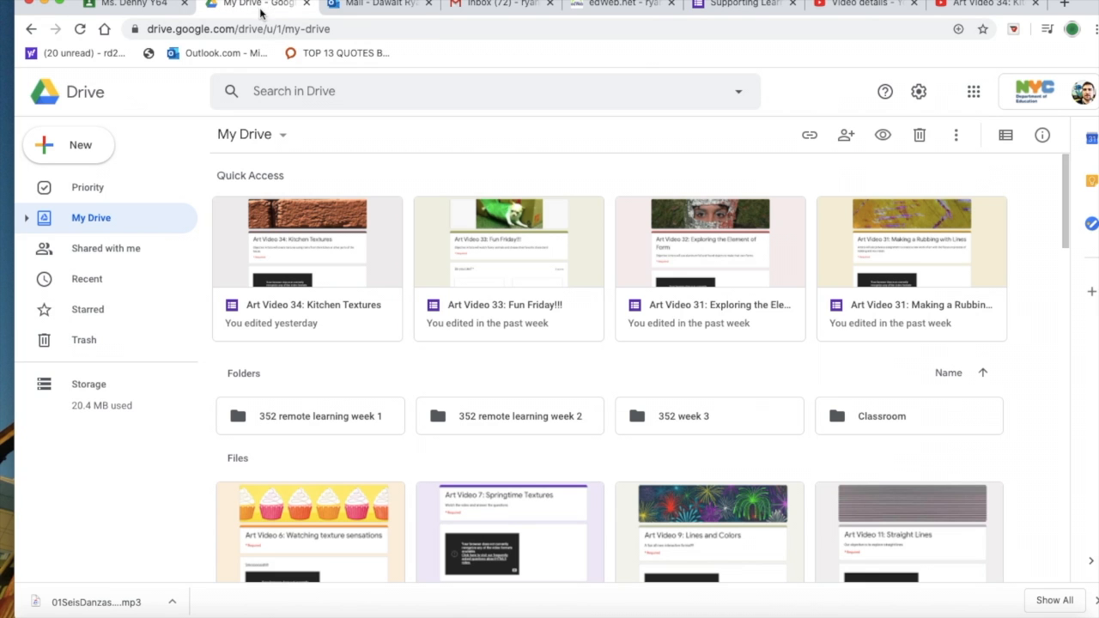
left_click(87, 152)
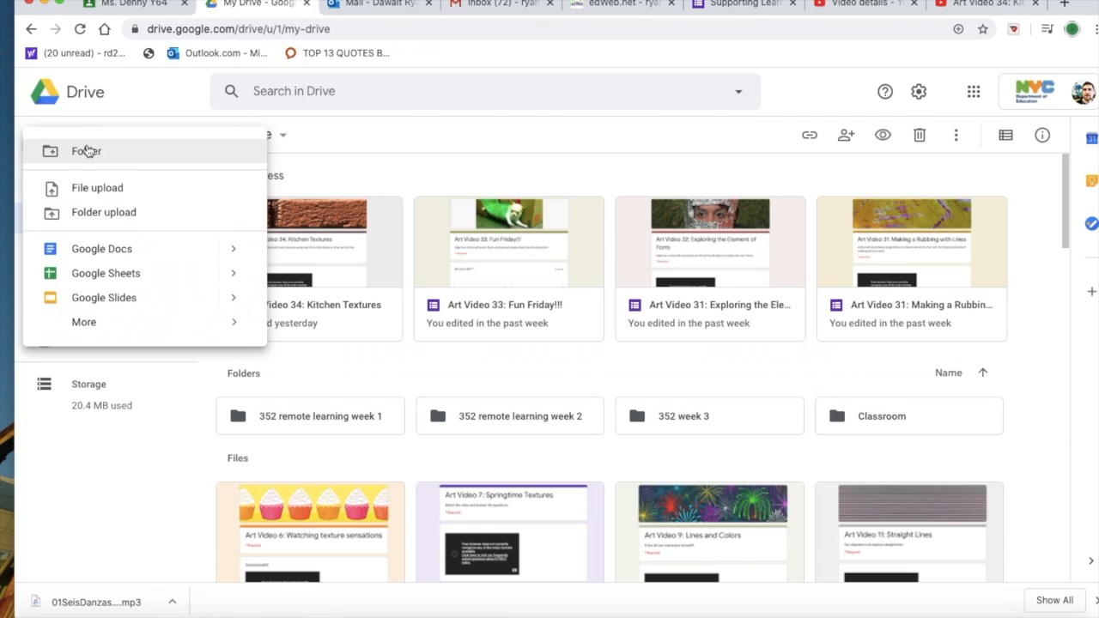
mouse_move(103, 328)
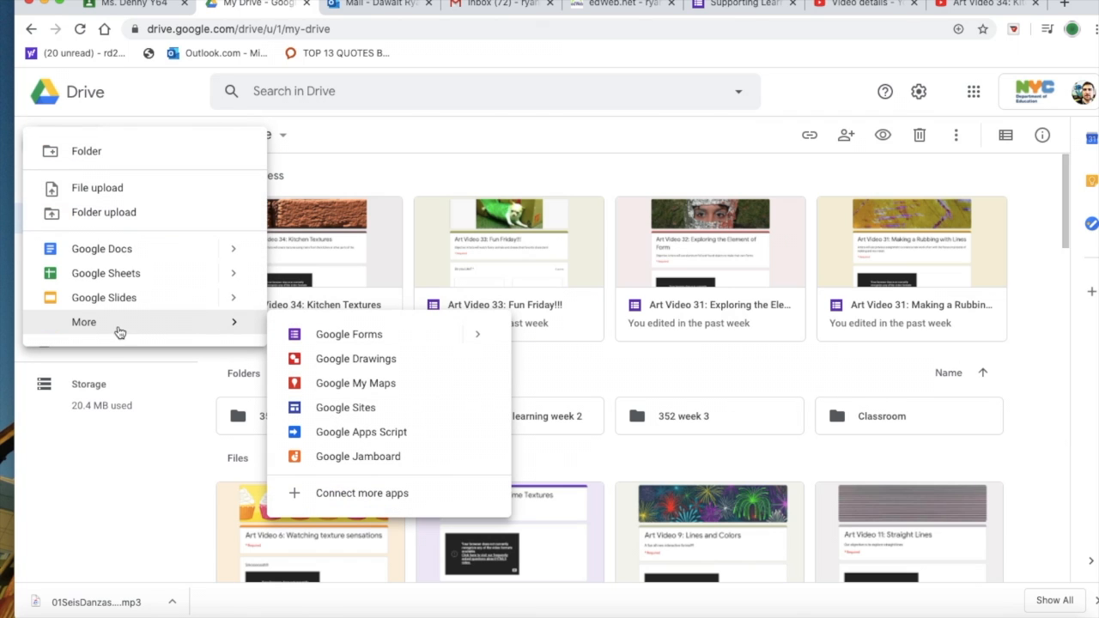
left_click(349, 334)
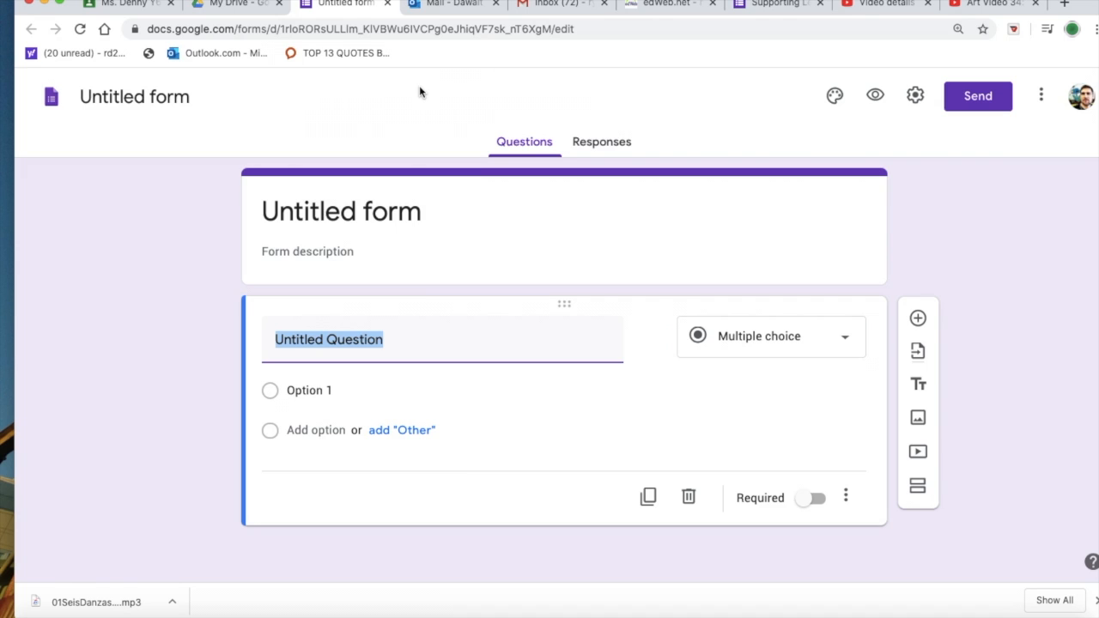
Step: Name the form "Art Video 34: Kitchen Textures" and apply the same title to its header
left_click(184, 100)
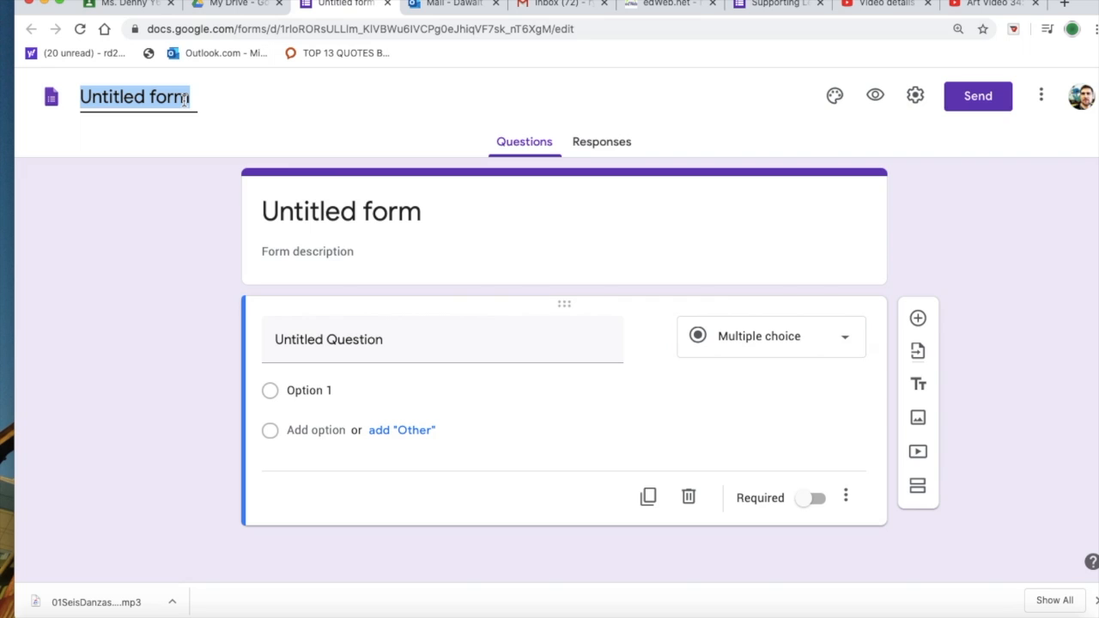
type("Ar")
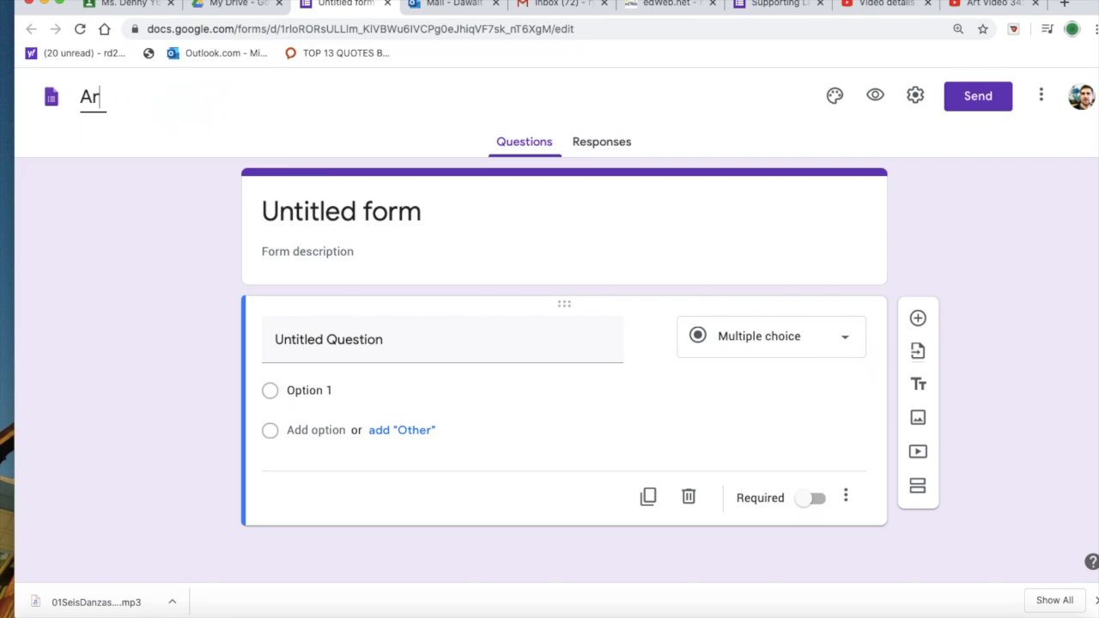
type("t Video")
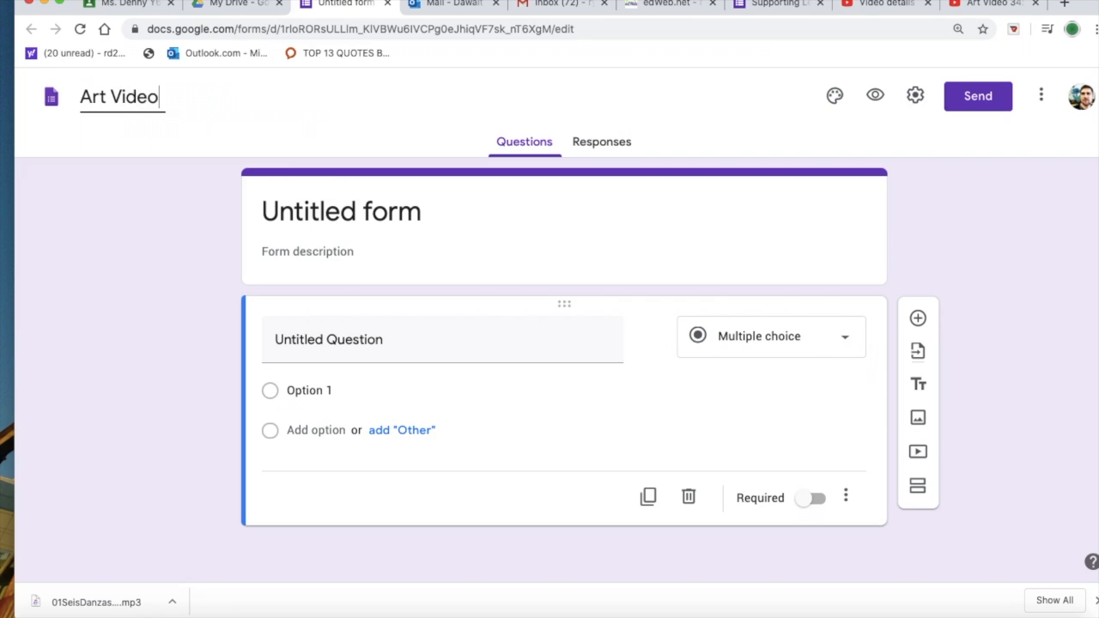
type(" 34: Kit")
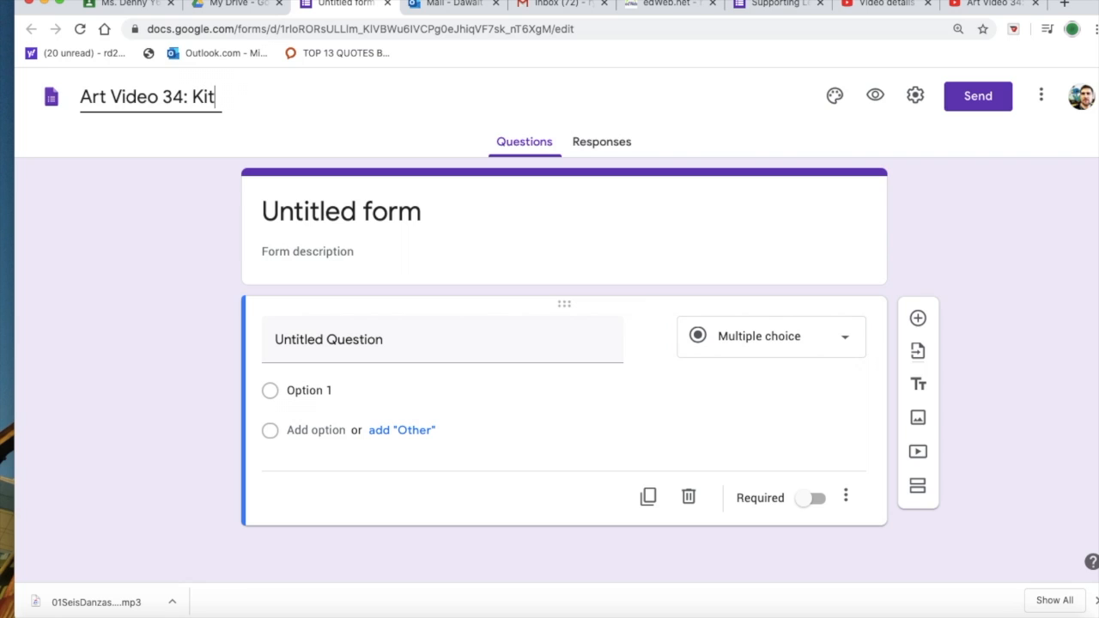
type("chen Textures")
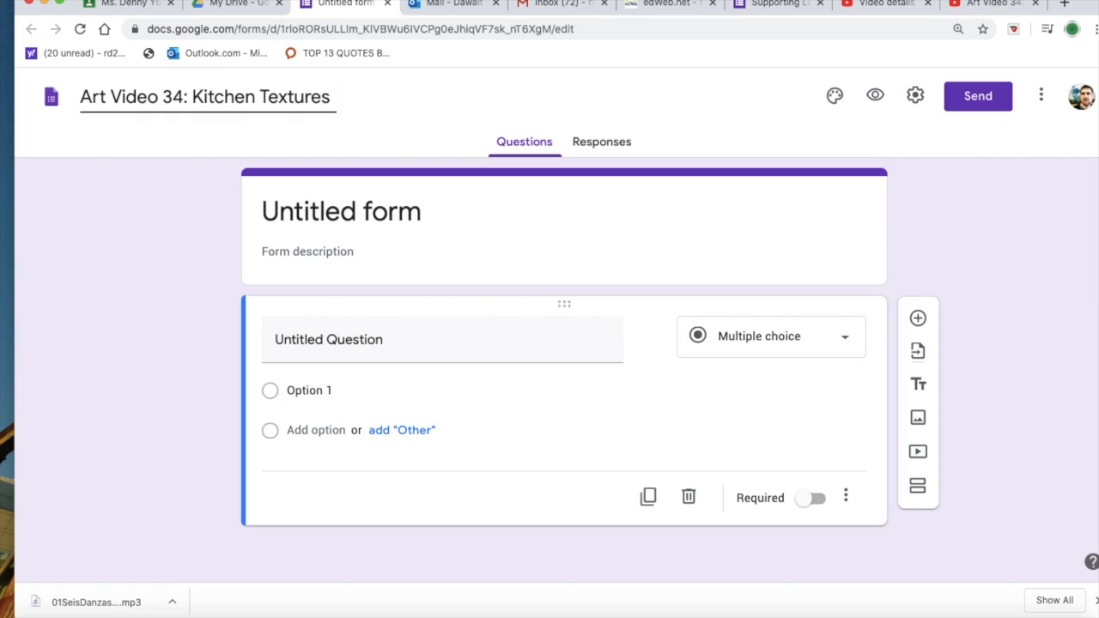
left_click(329, 213)
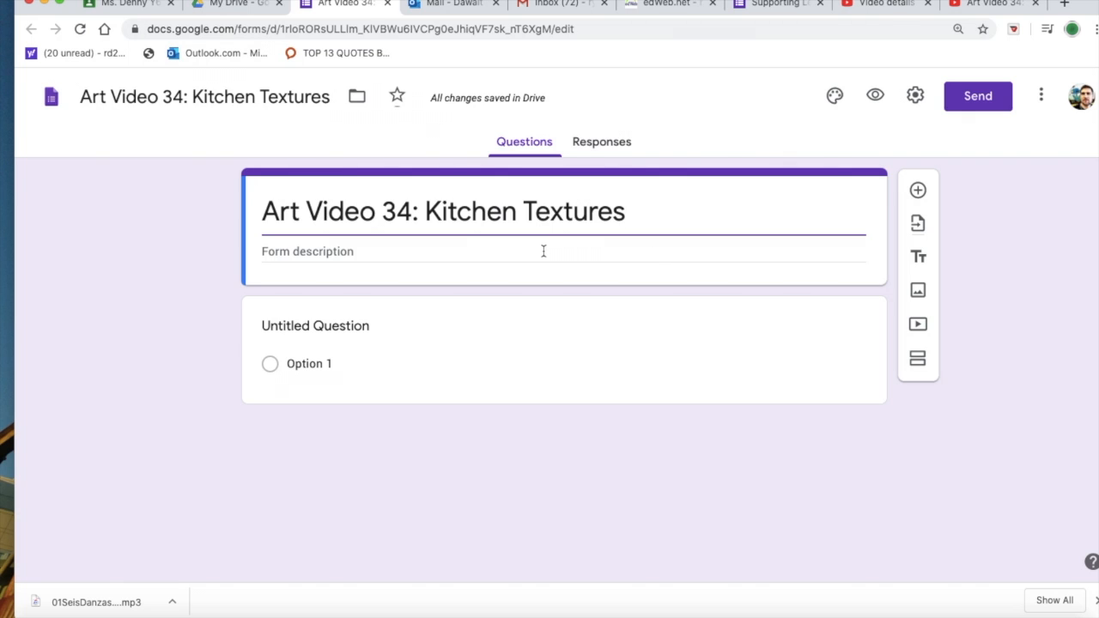
Step: Enter the form description "Objective: Artists will create textures with items from the kitchen"
left_click(344, 251)
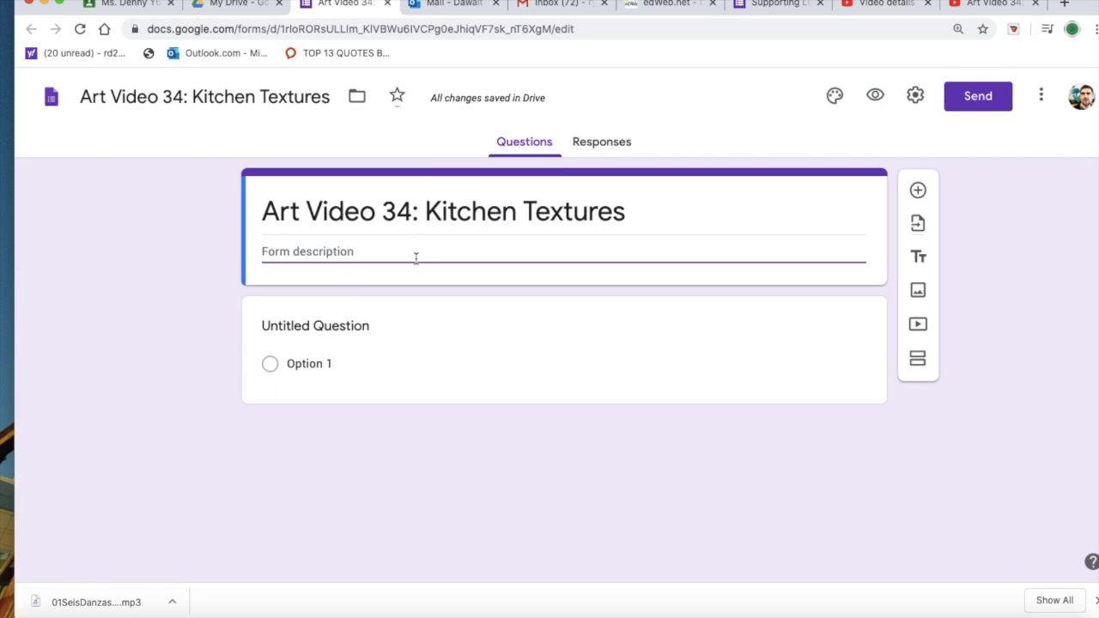
type("Obje")
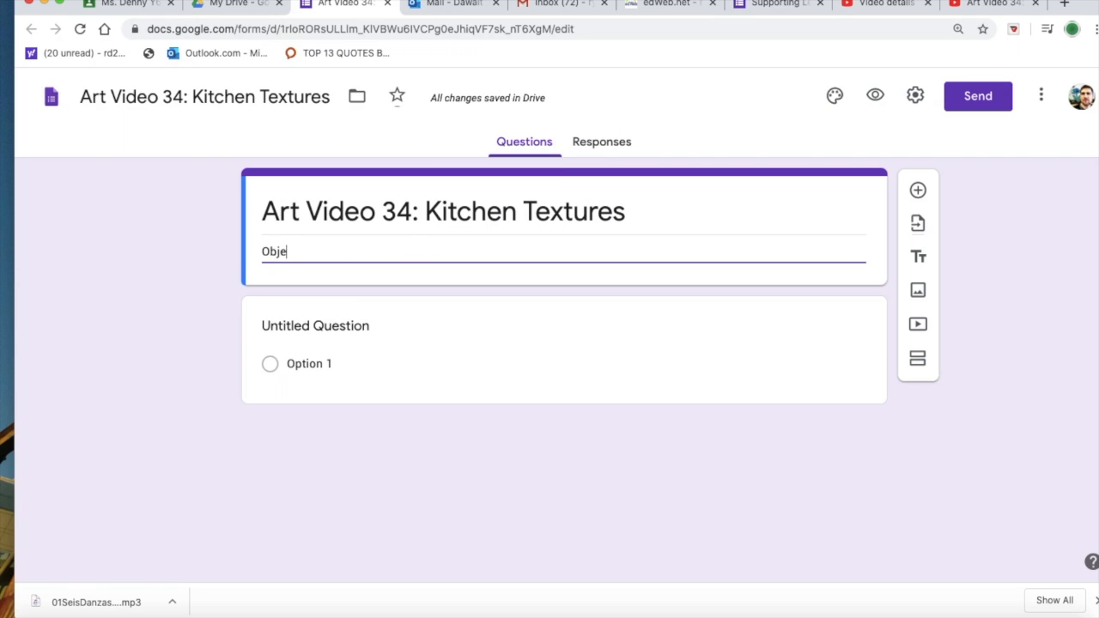
type("ctive: Art")
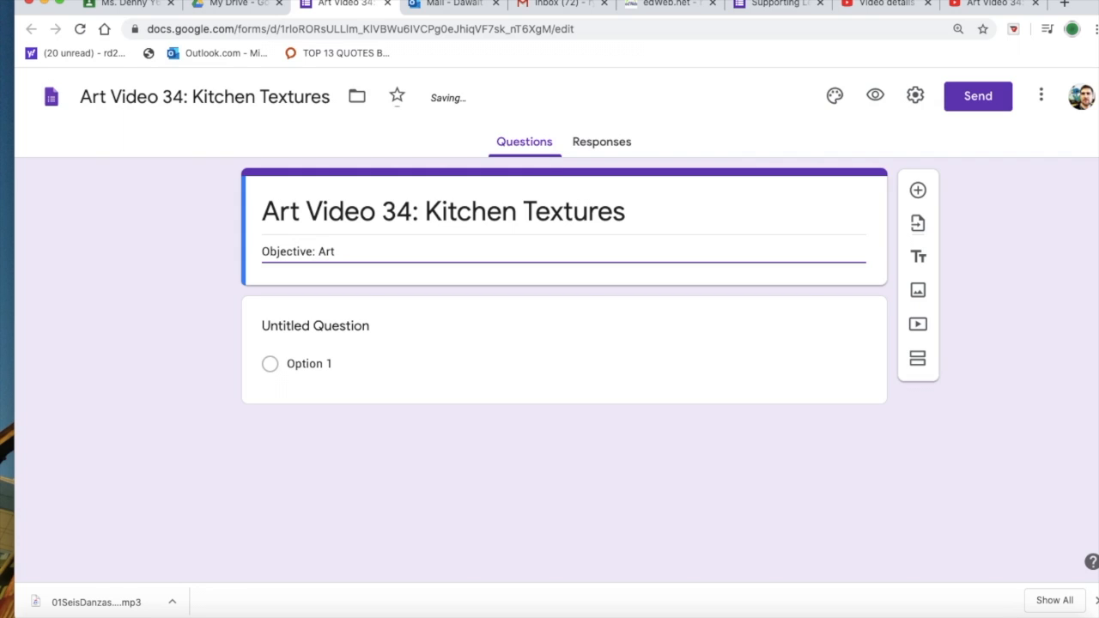
type("ists will")
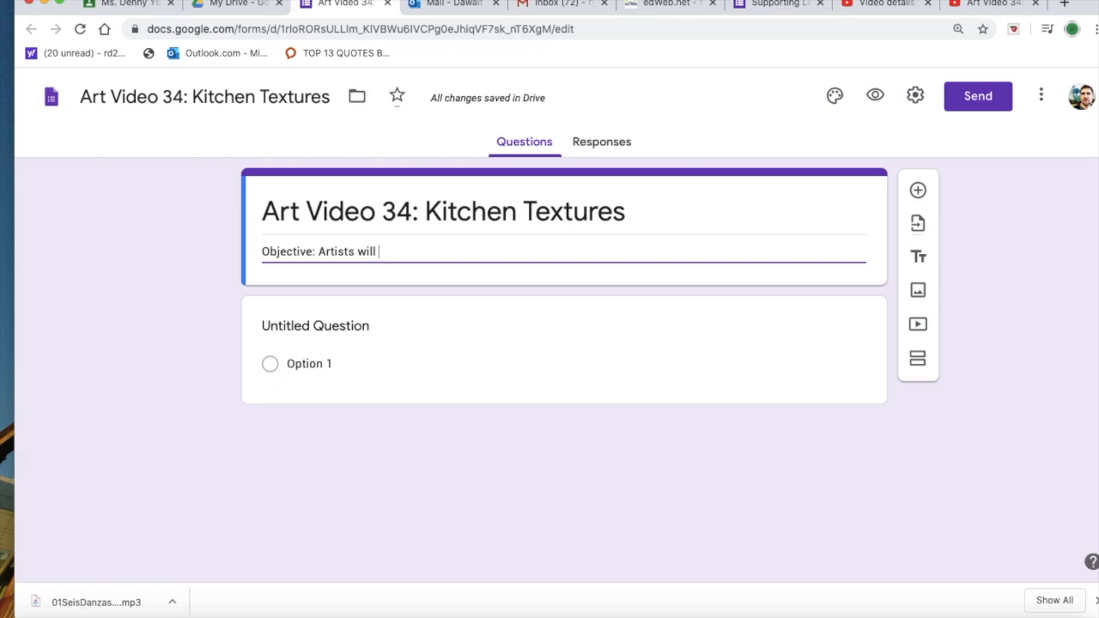
type(" cr")
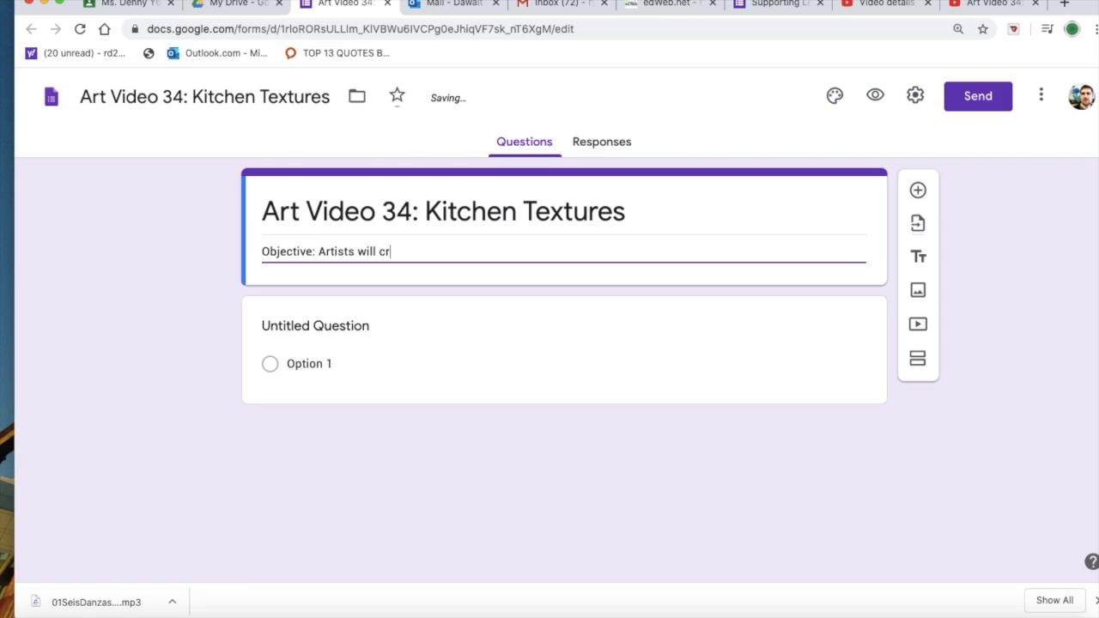
type("eate textu")
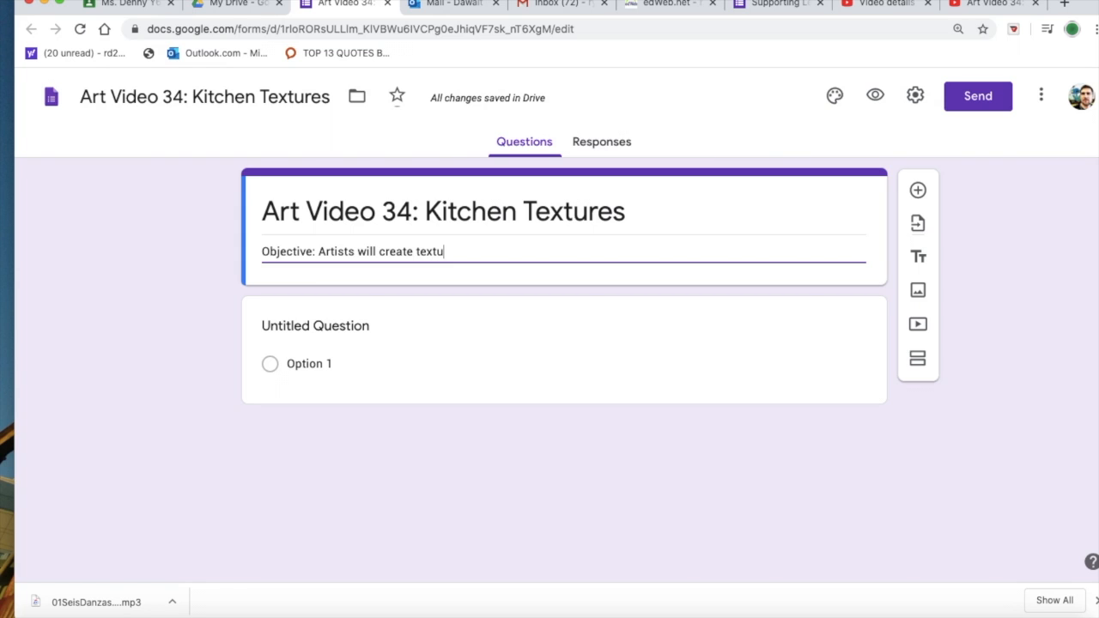
type("res with it")
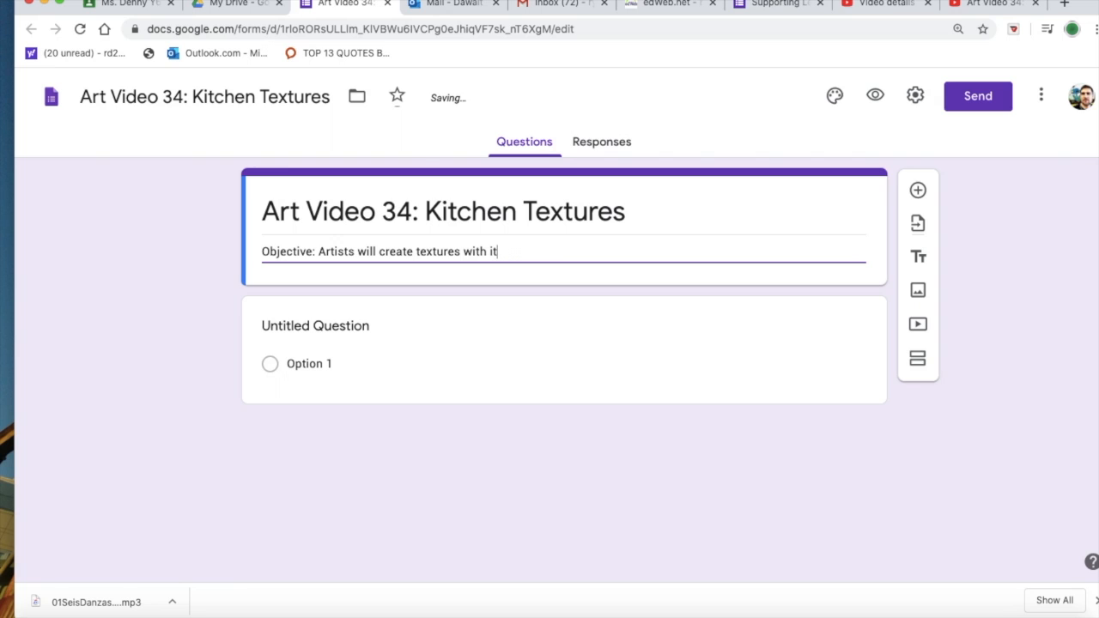
type("ems from the kitchen")
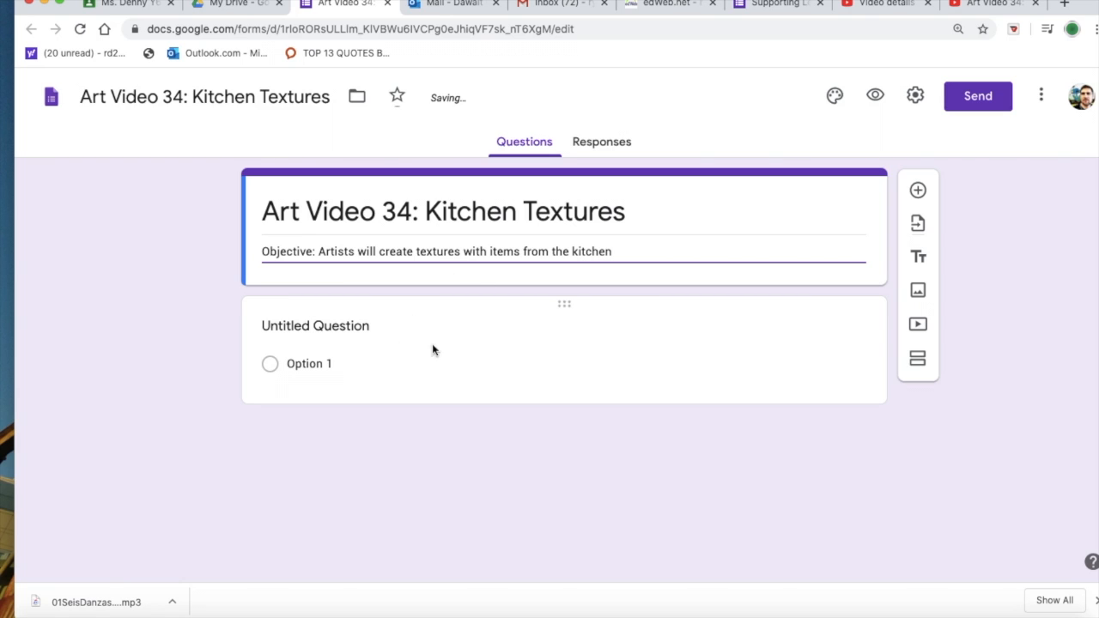
Step: Insert the YouTube video "Art Video 34: Kitchen Textures" below the untitled question, finding it with the copied web address
left_click(472, 344)
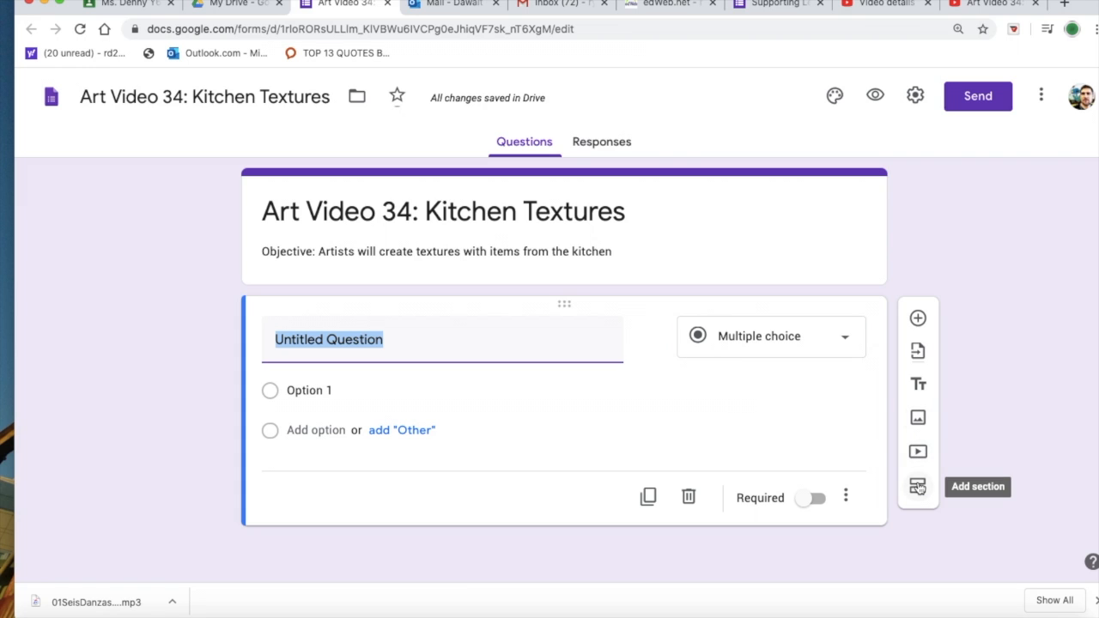
left_click(918, 452)
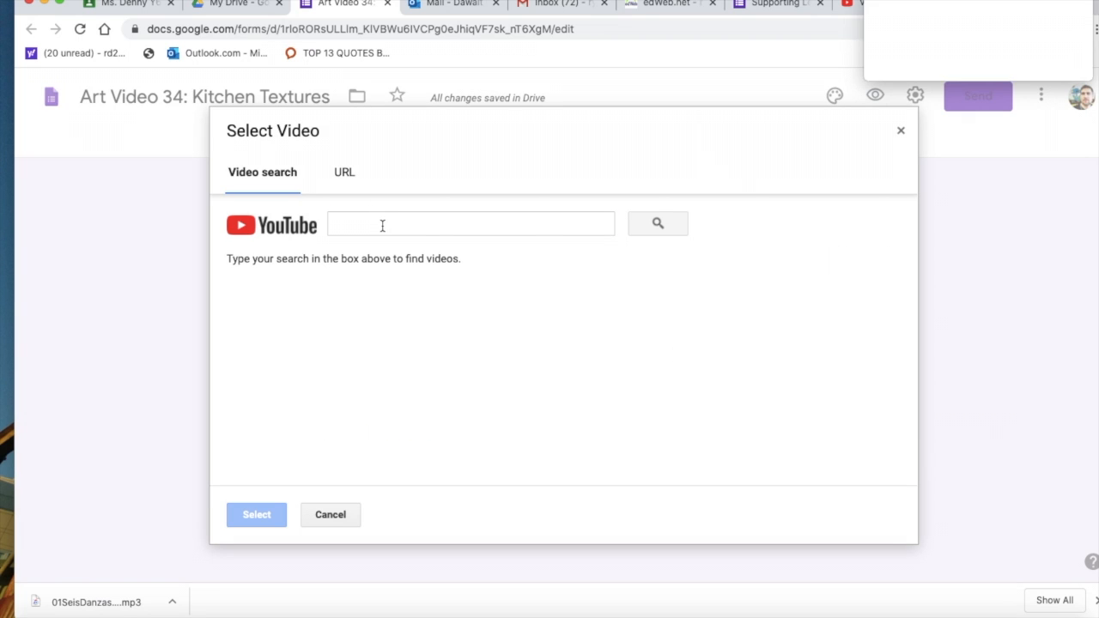
left_click(382, 226)
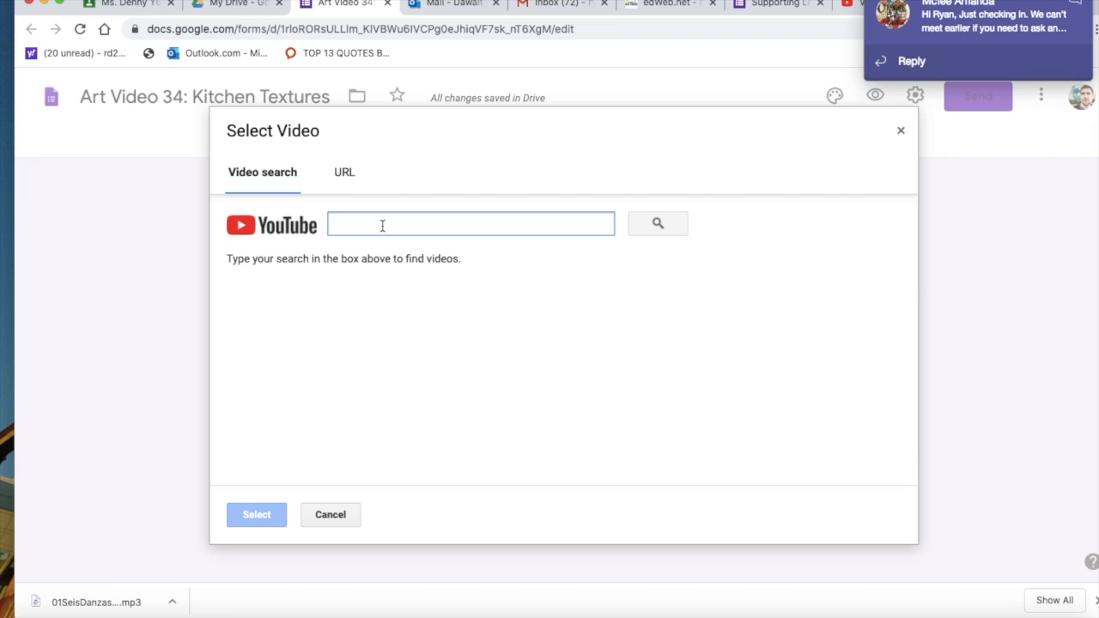
right_click(383, 226)
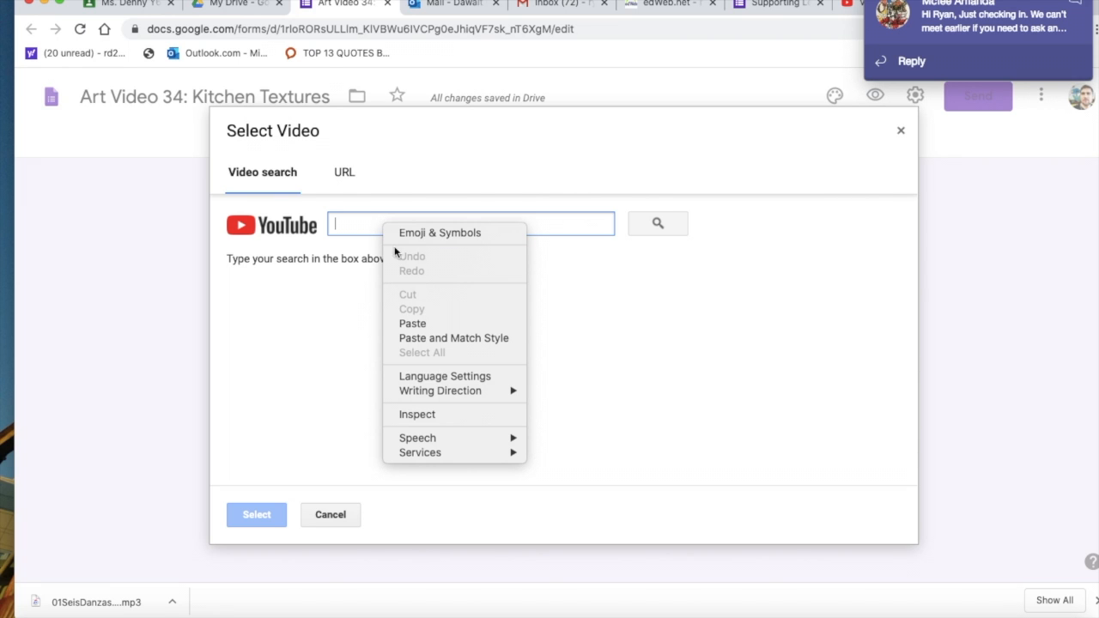
left_click(414, 323)
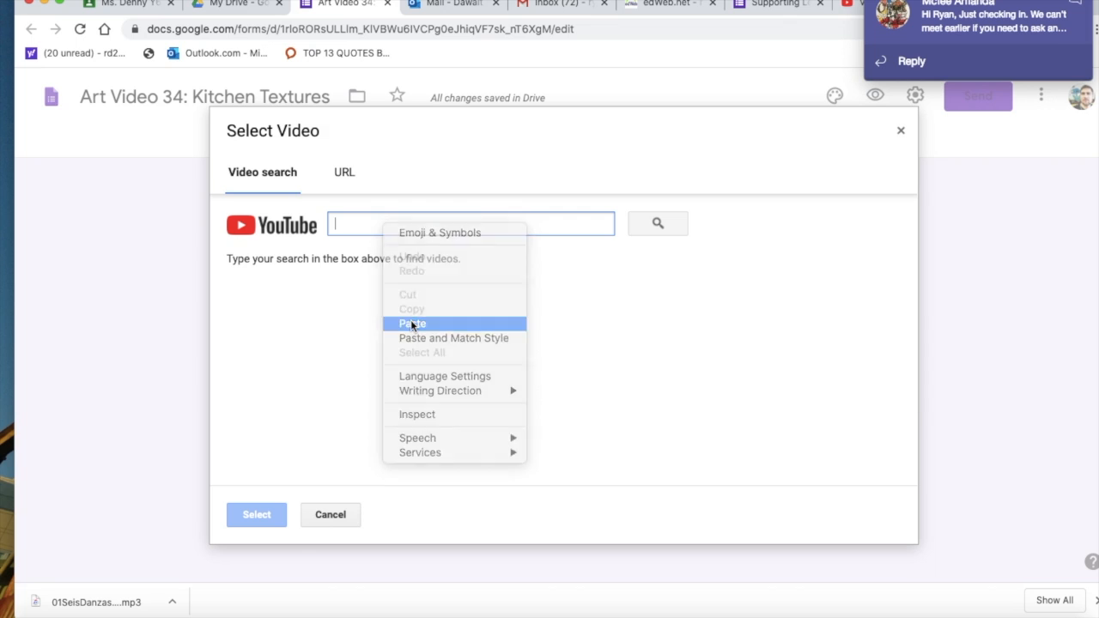
left_click(660, 225)
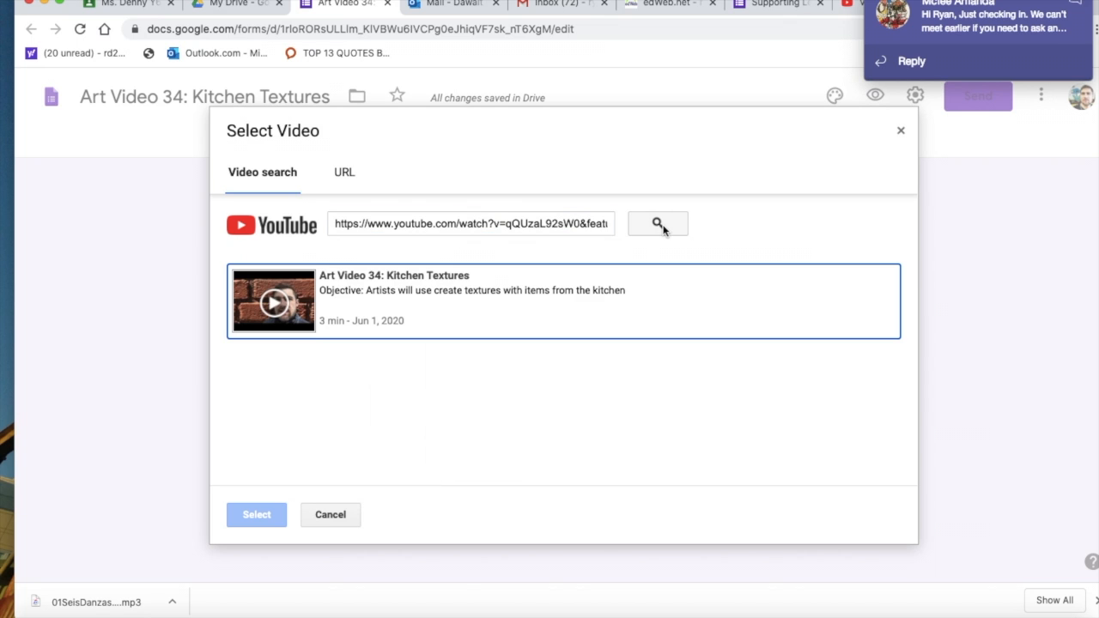
left_click(461, 318)
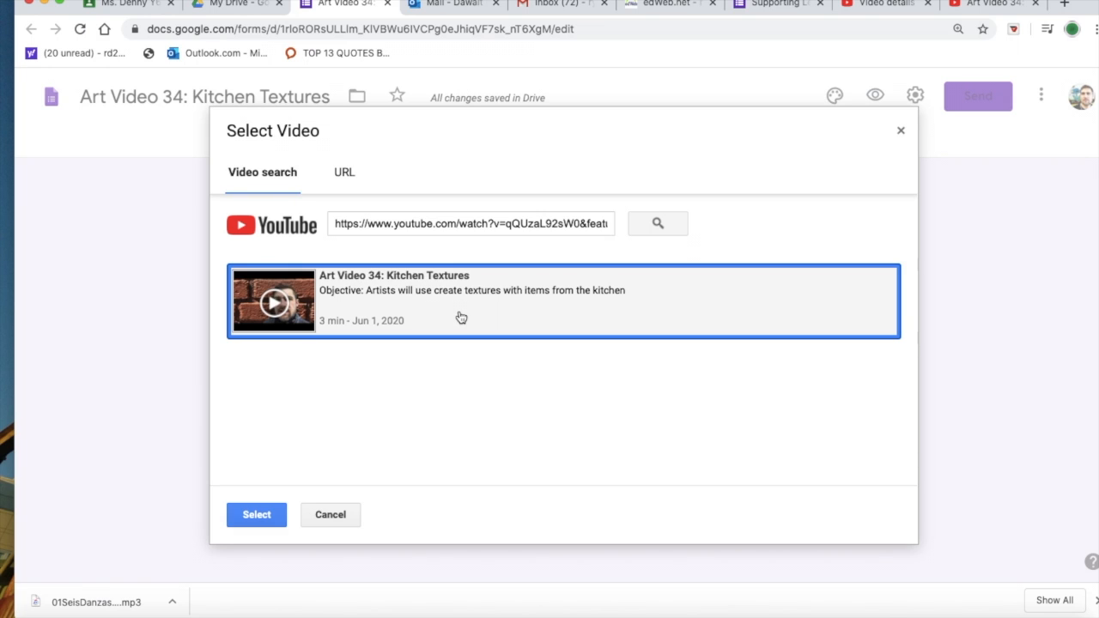
left_click(255, 515)
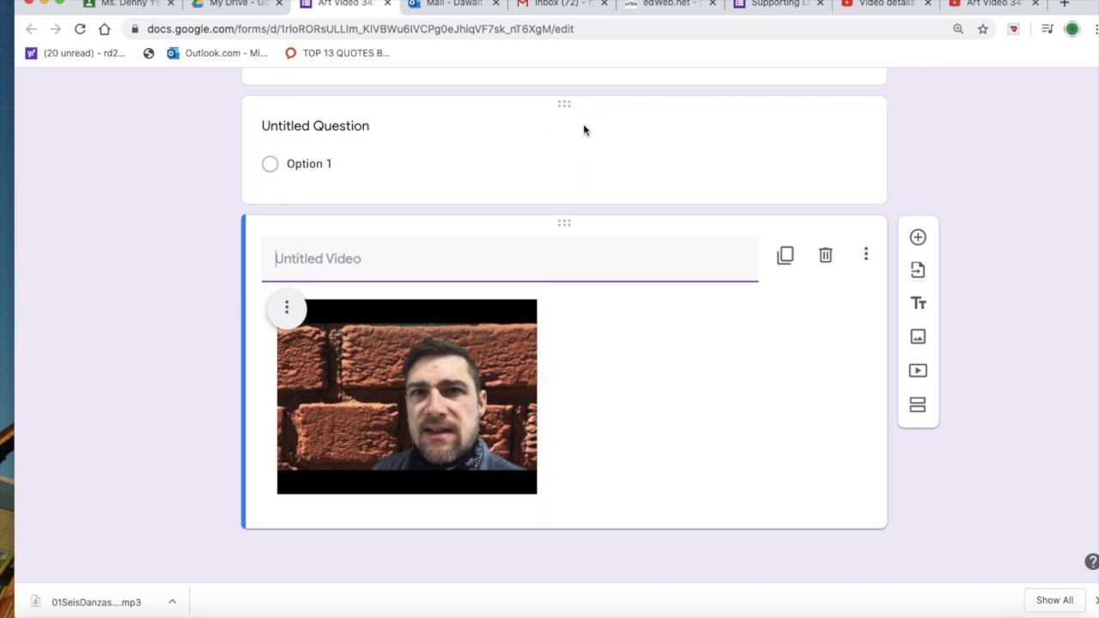
Step: Move the embedded video above the untitled question so it sits directly below the form header
left_click(566, 105)
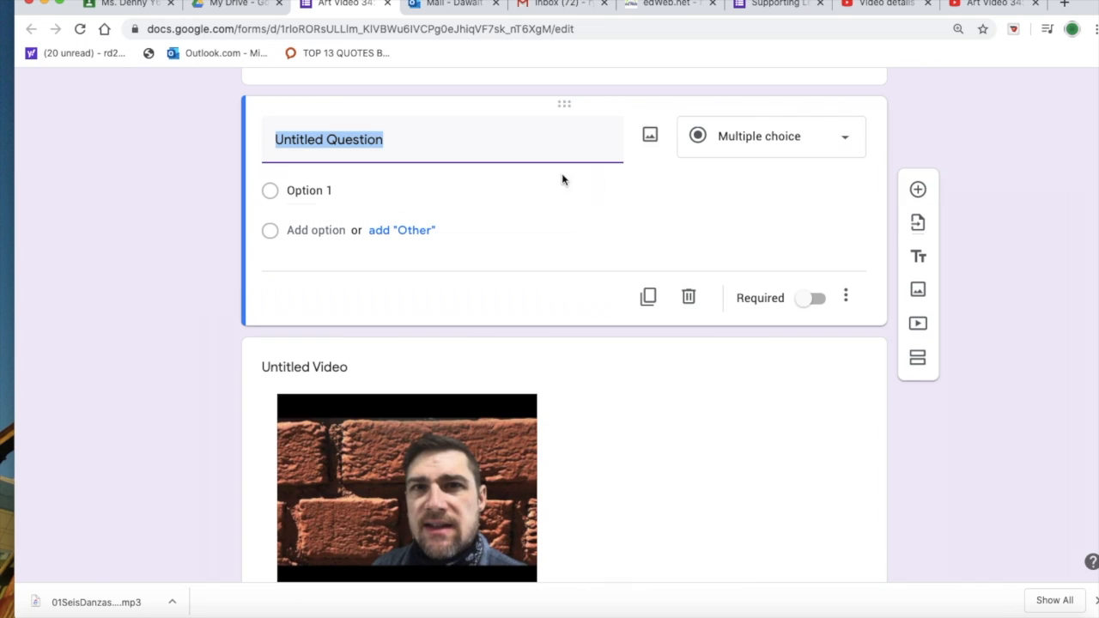
left_click(577, 390)
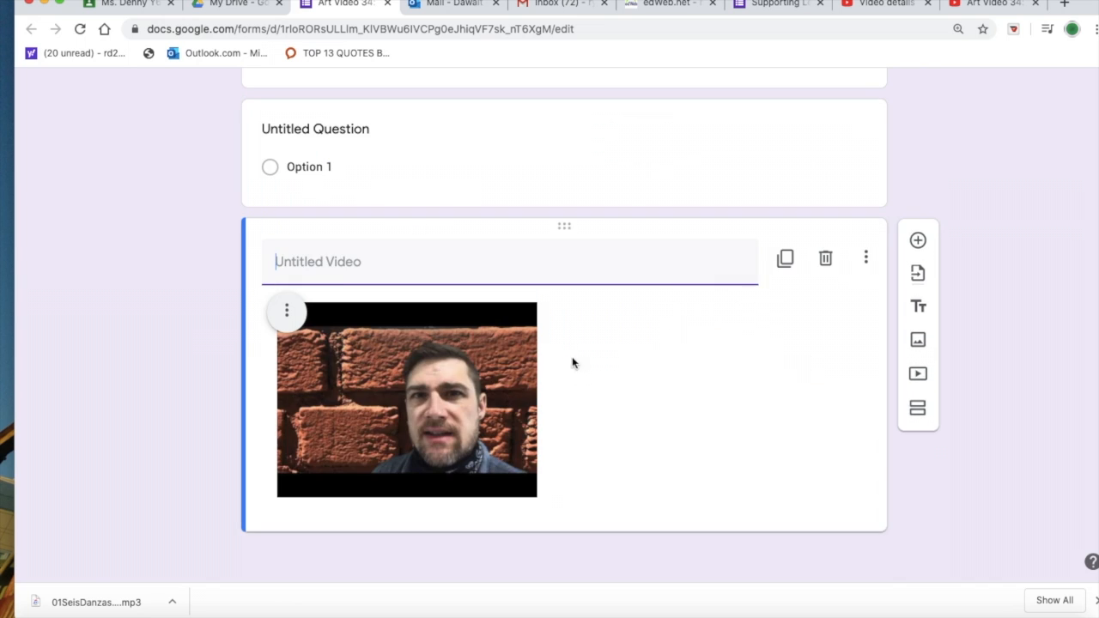
left_click_drag(564, 228, 559, 196)
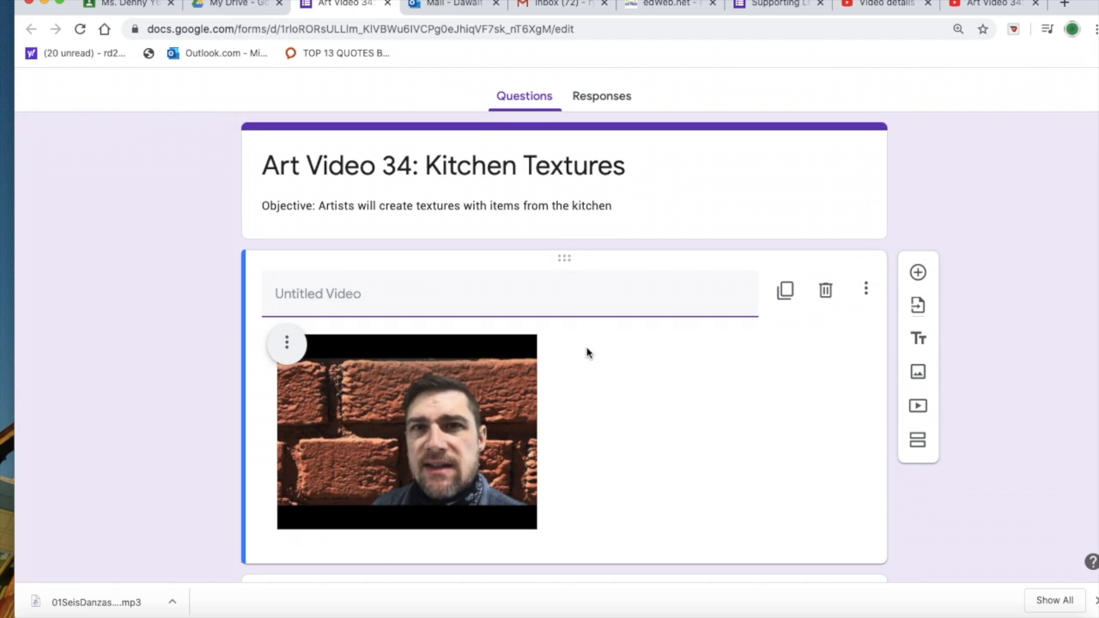
scroll(587, 348, "up", 2)
Step: Title the untitled question below the video "Was this fun?"
scroll(586, 347, "down", 5)
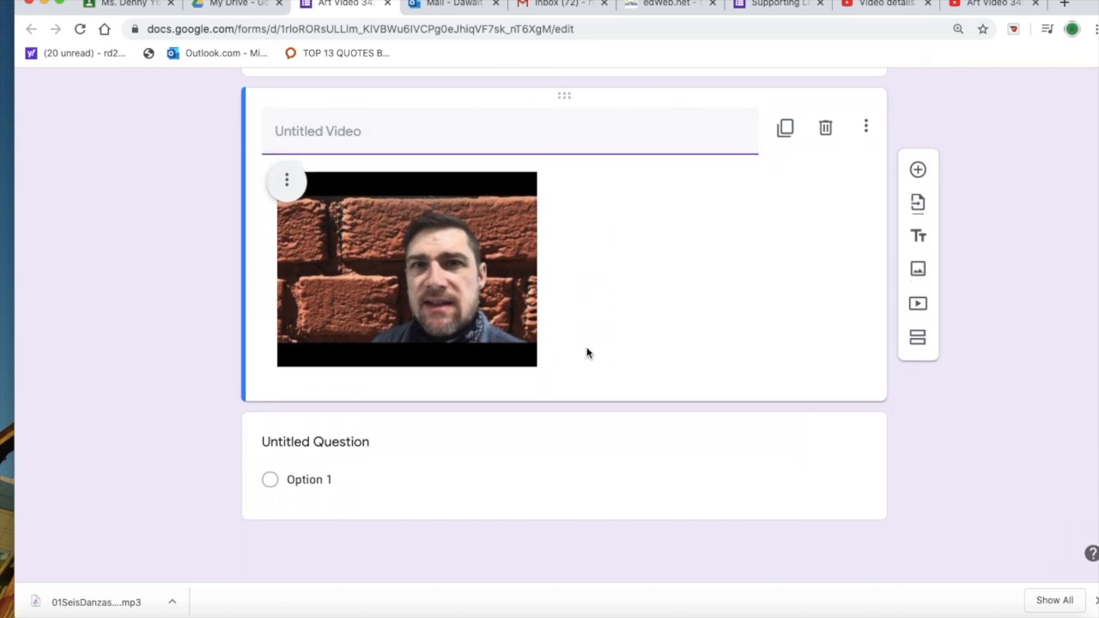
left_click(396, 482)
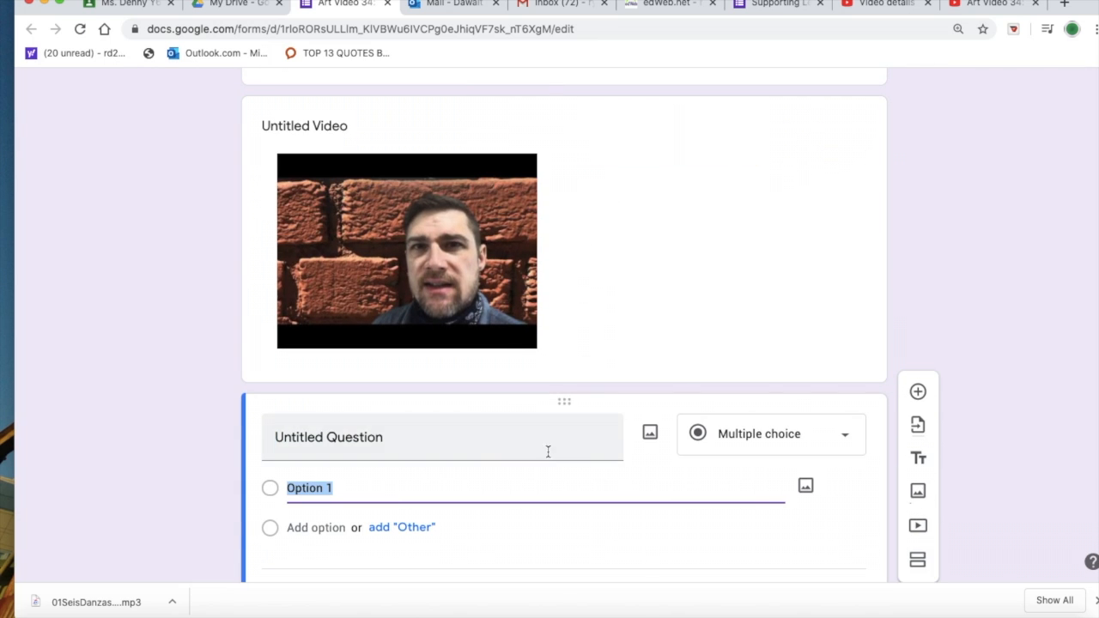
scroll(501, 517, "down", 3)
scroll(501, 517, "down", 2)
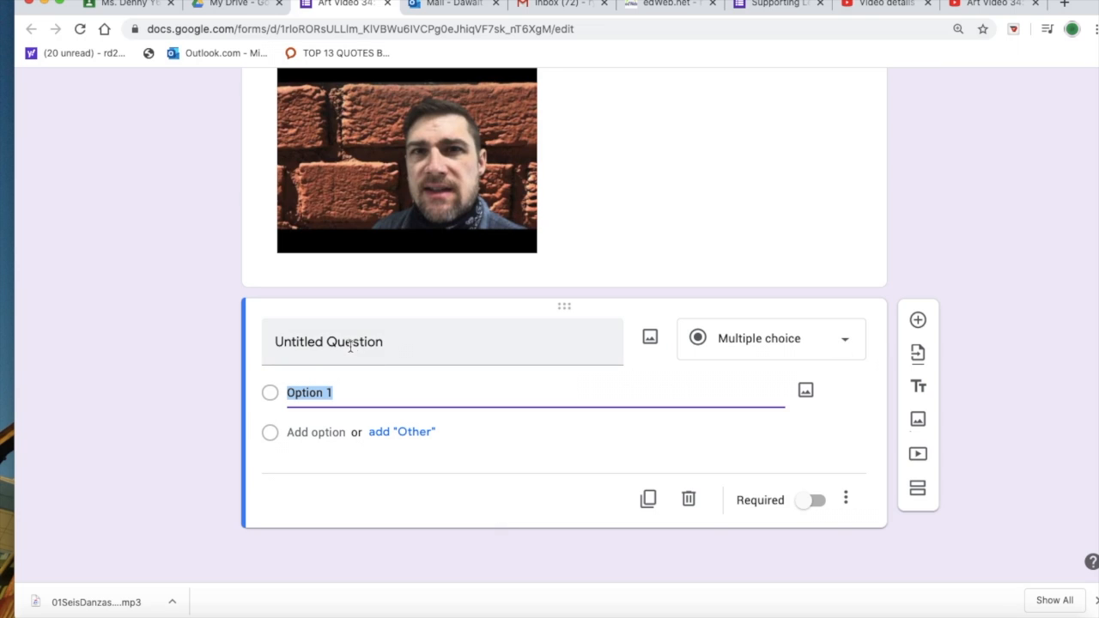
left_click(386, 342)
type("A")
key("BackSpace")
type("Was th")
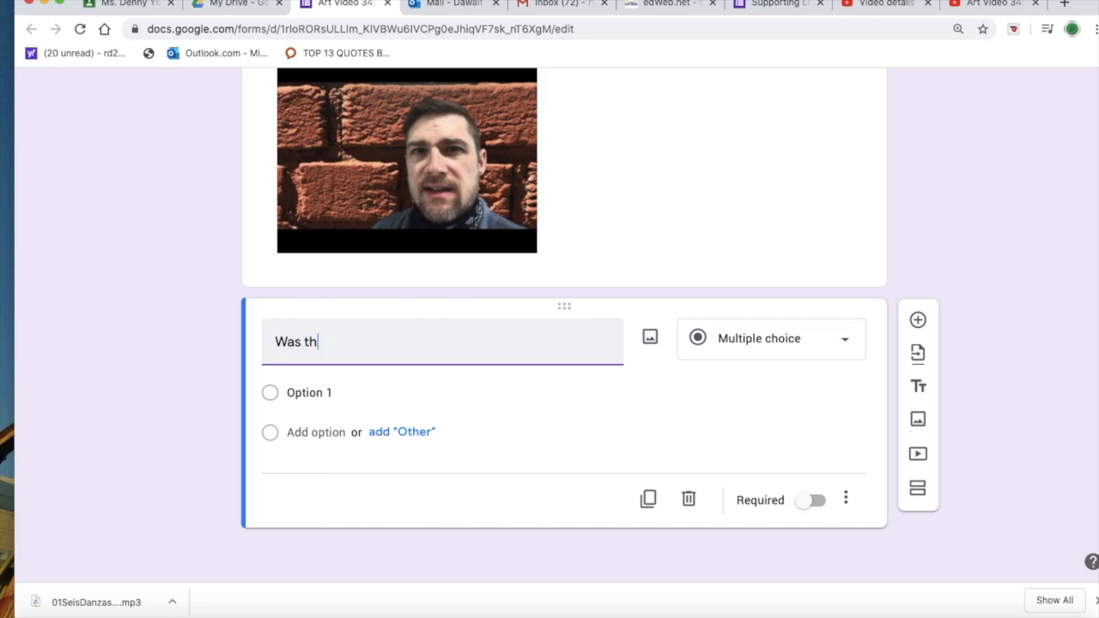
type("is fun?")
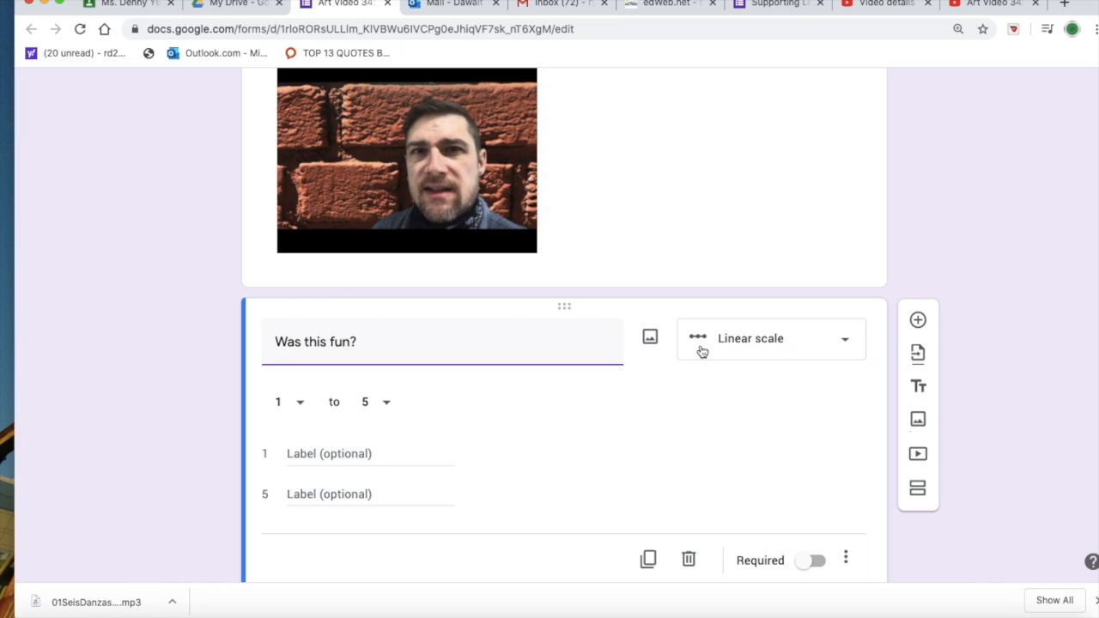
Step: Set the answer type of the "Was this fun?" question to Multiple choice
left_click(848, 346)
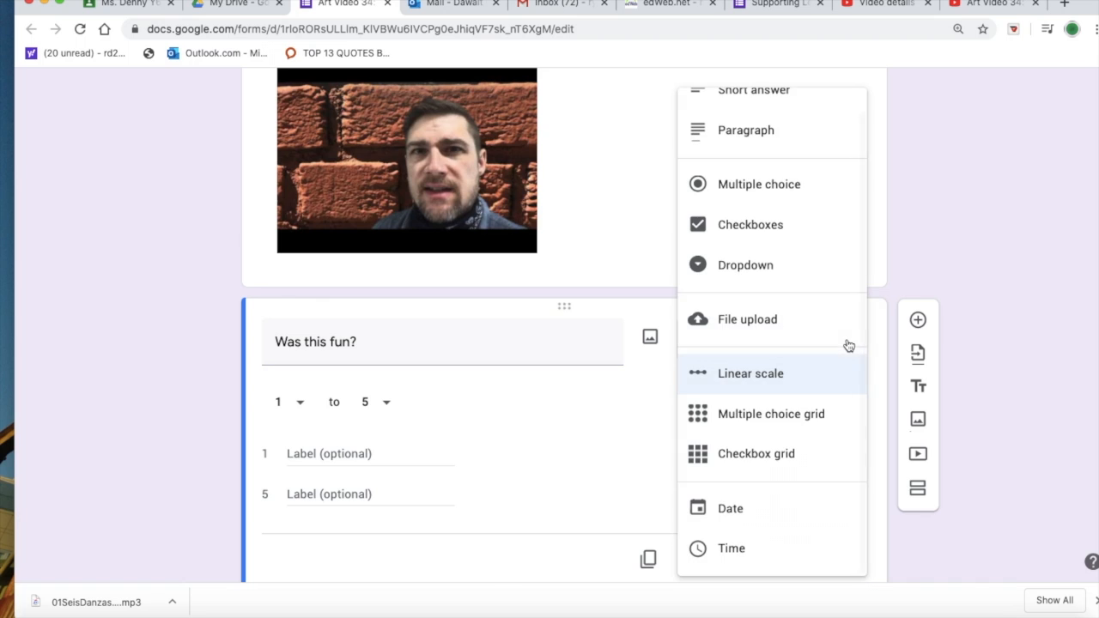
scroll(796, 136, "up", 1)
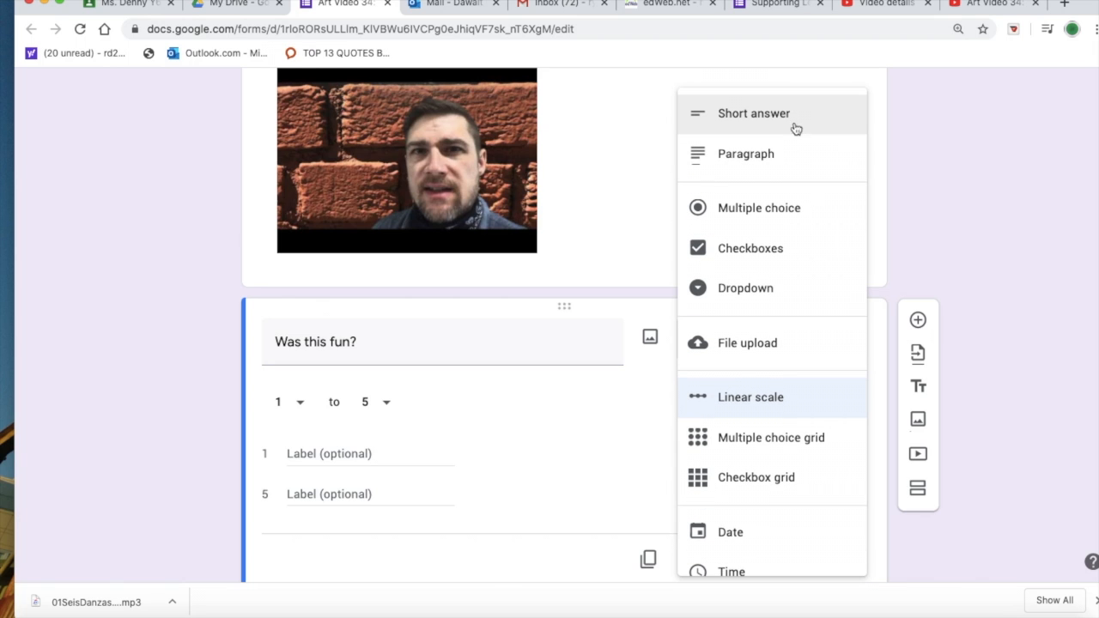
left_click(747, 208)
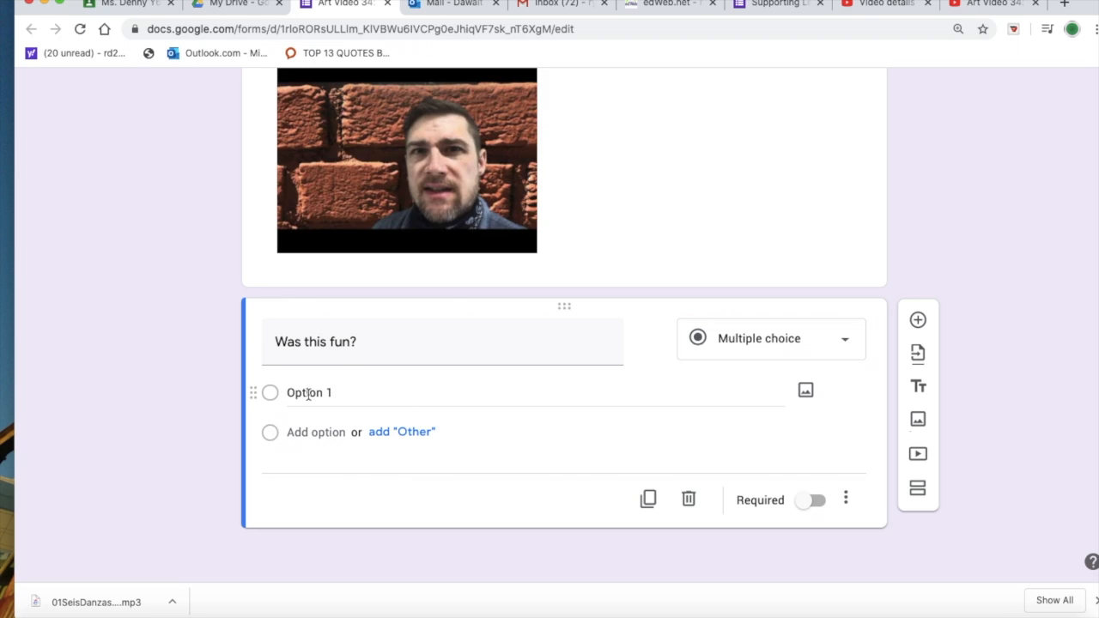
Step: Add the image yes.png to Option 1, taking it from "repeat sounds images etc" inside the desktop folder "remonte learning"
left_click(806, 393)
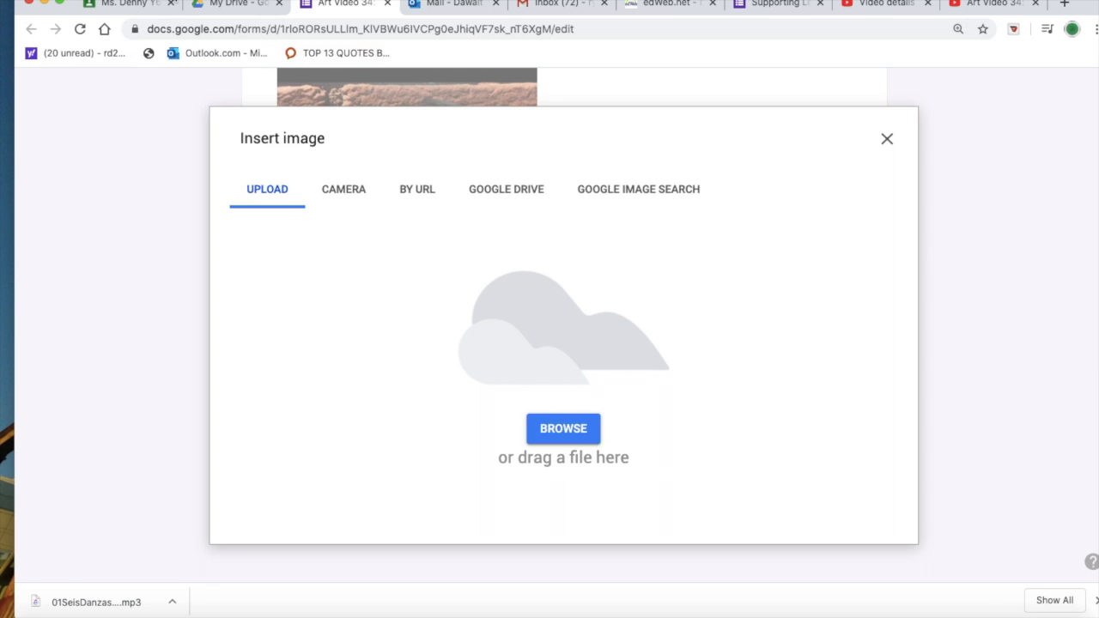
left_click_drag(171, 1, 564, 1)
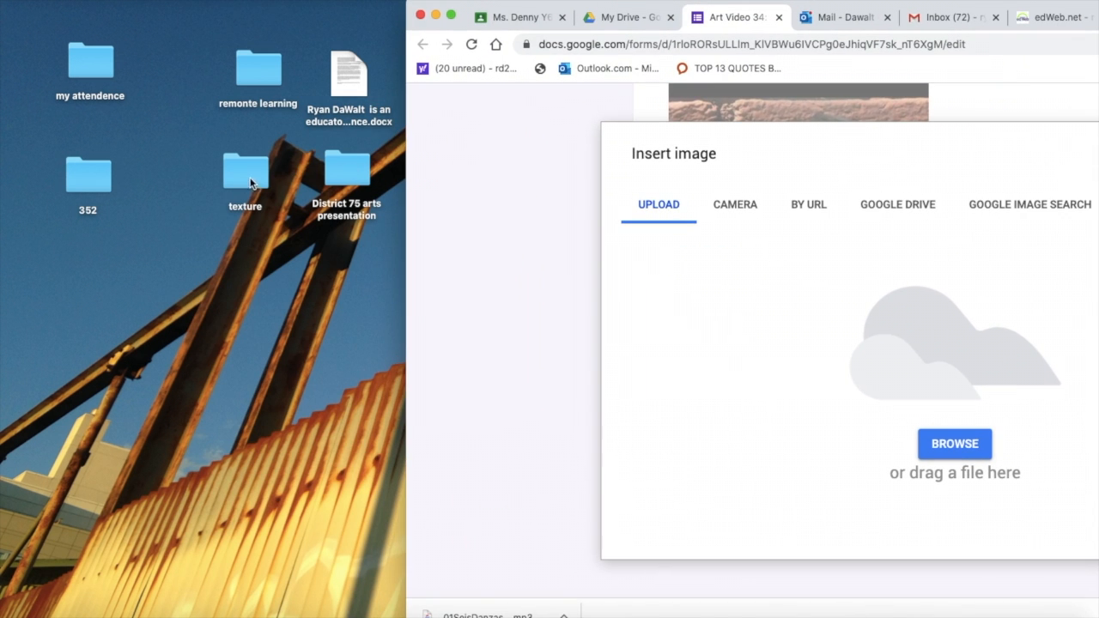
double_click(257, 60)
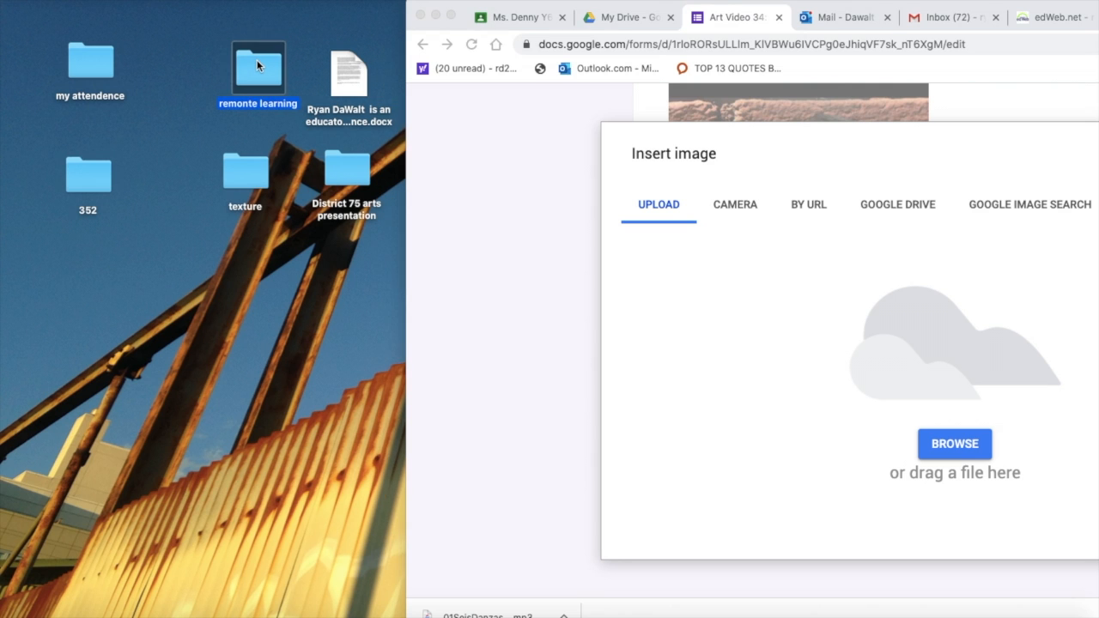
left_click_drag(516, 45, 189, 19)
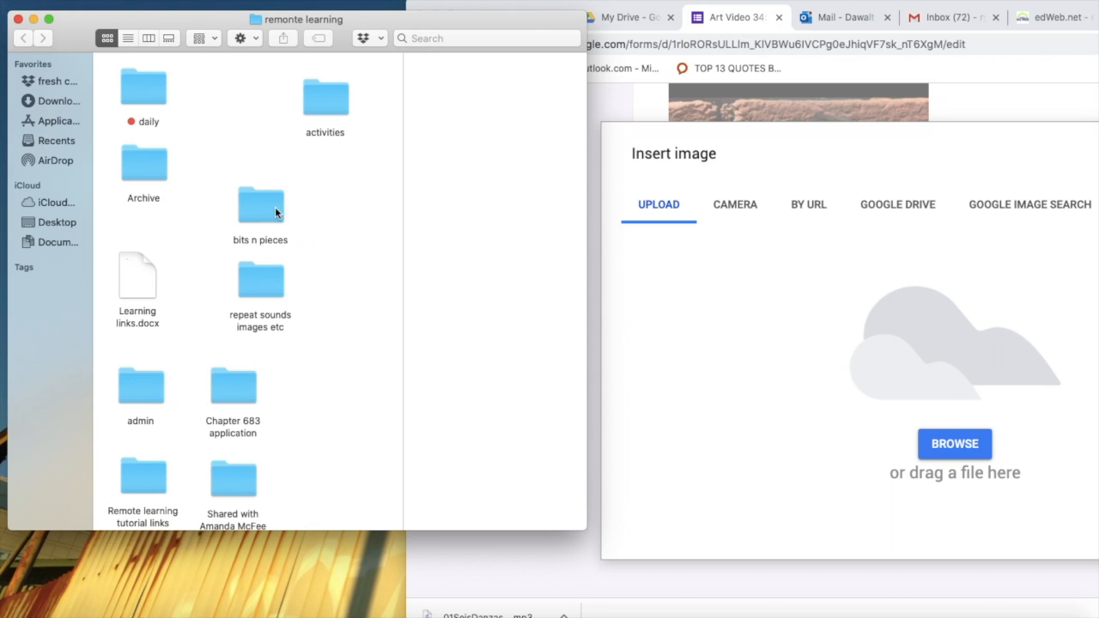
double_click(262, 282)
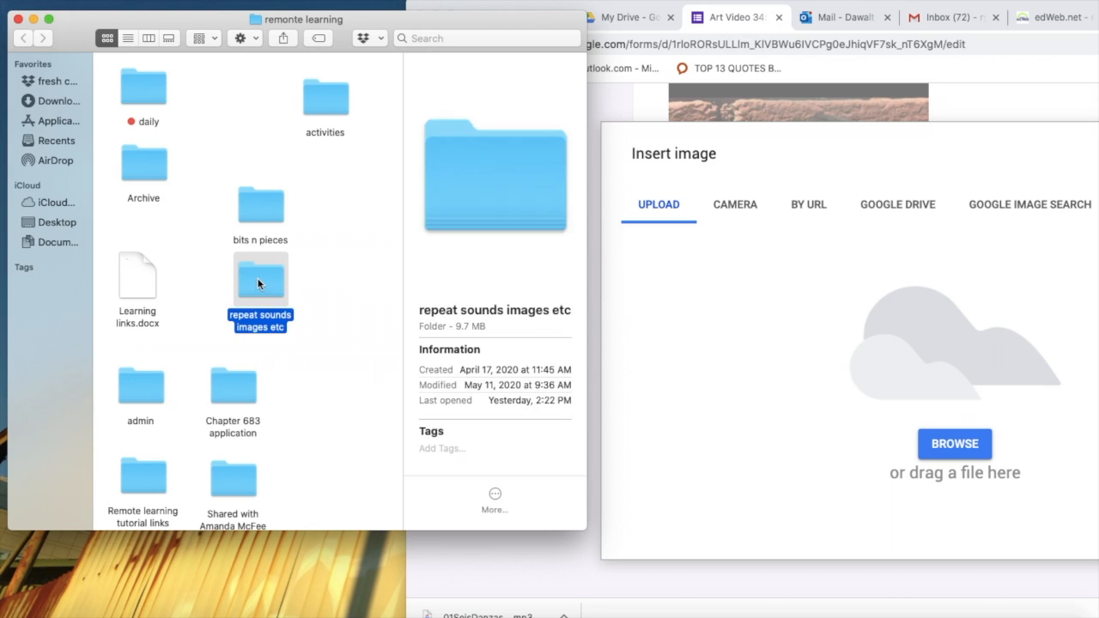
left_click_drag(286, 227, 892, 381)
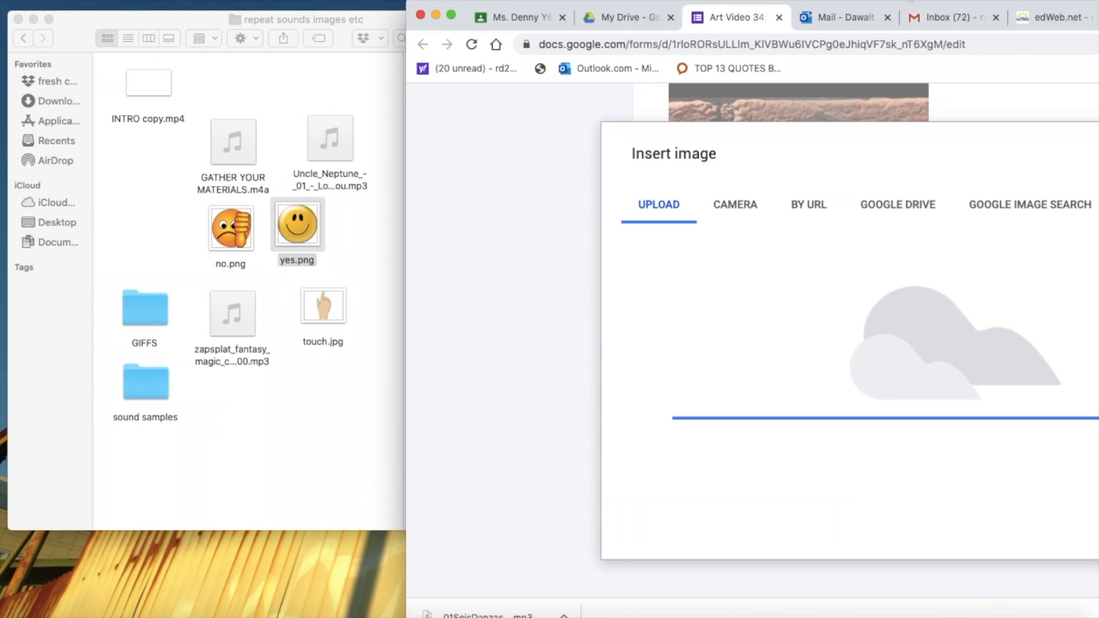
double_click(901, 8)
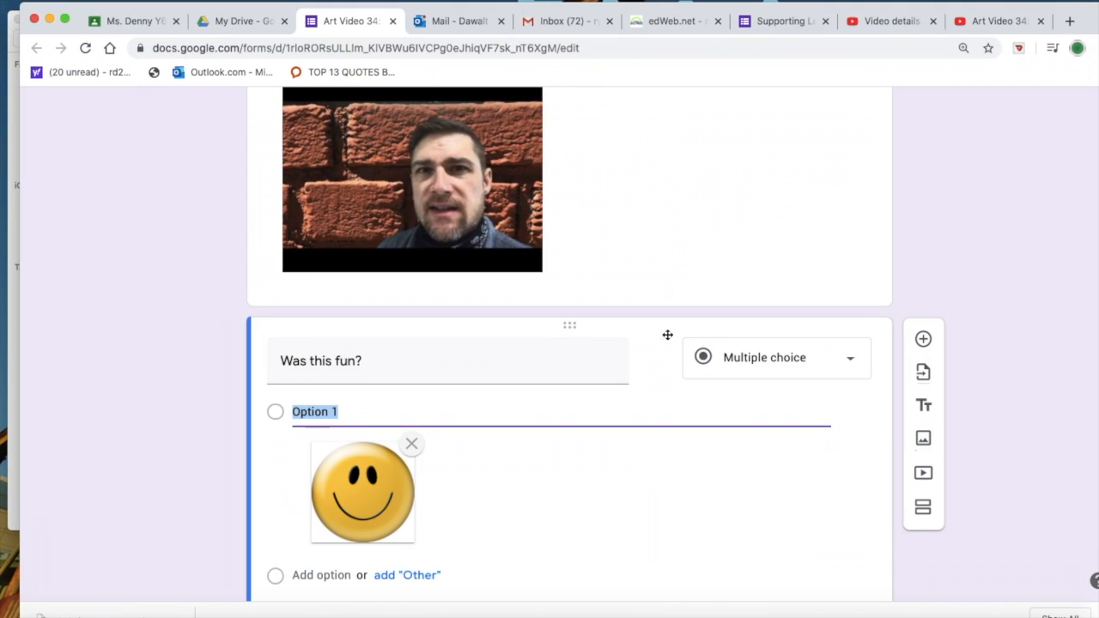
Step: Add an "Other" choice and a second option to the "Was this fun?" question
scroll(667, 528, "down", 3)
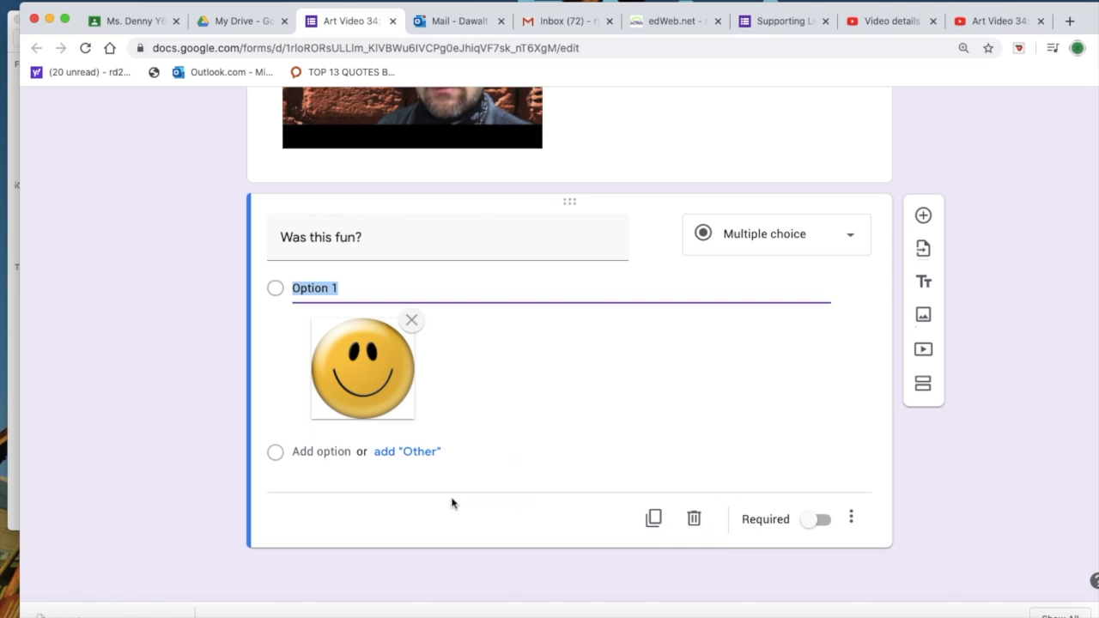
left_click(423, 456)
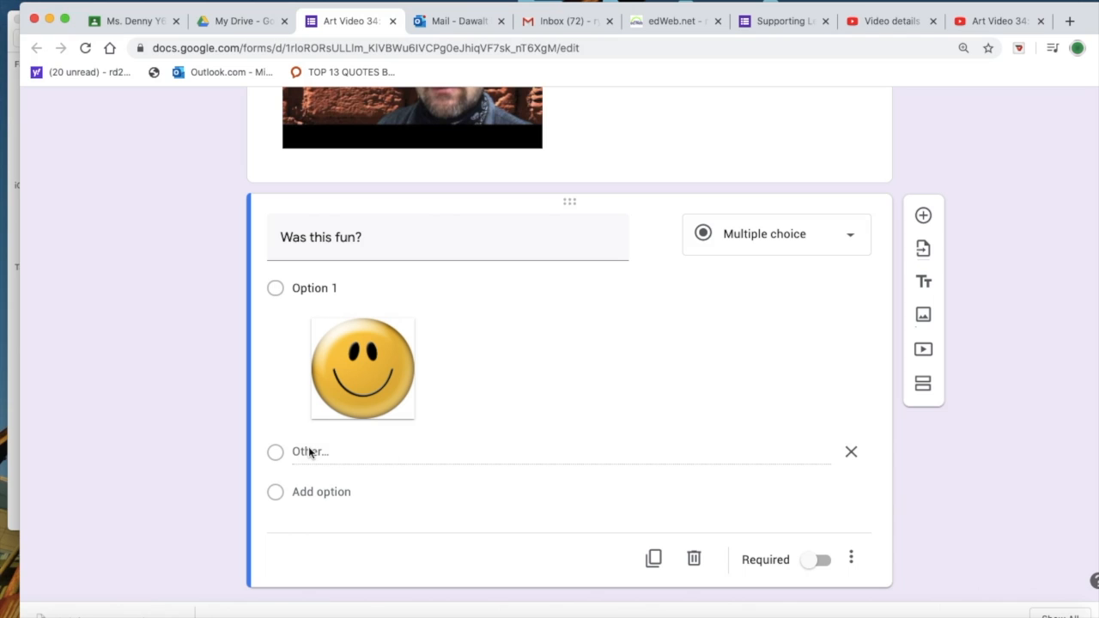
left_click(308, 492)
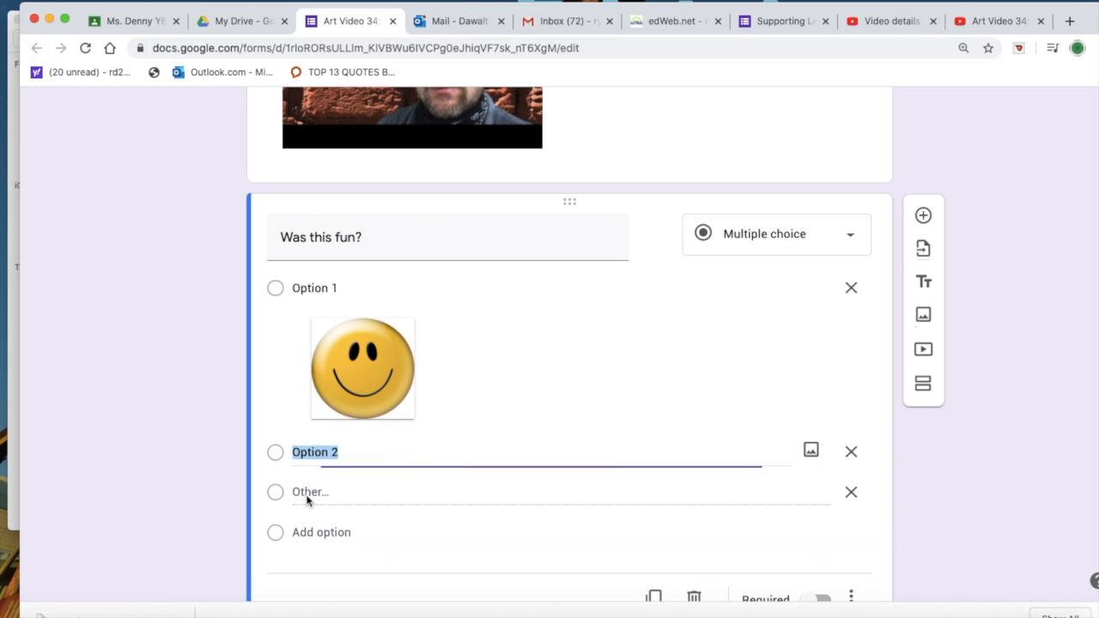
Step: Add the image no.png from the open Finder folder to Option 2 and make the "Was this fun?" question required
left_click(809, 452)
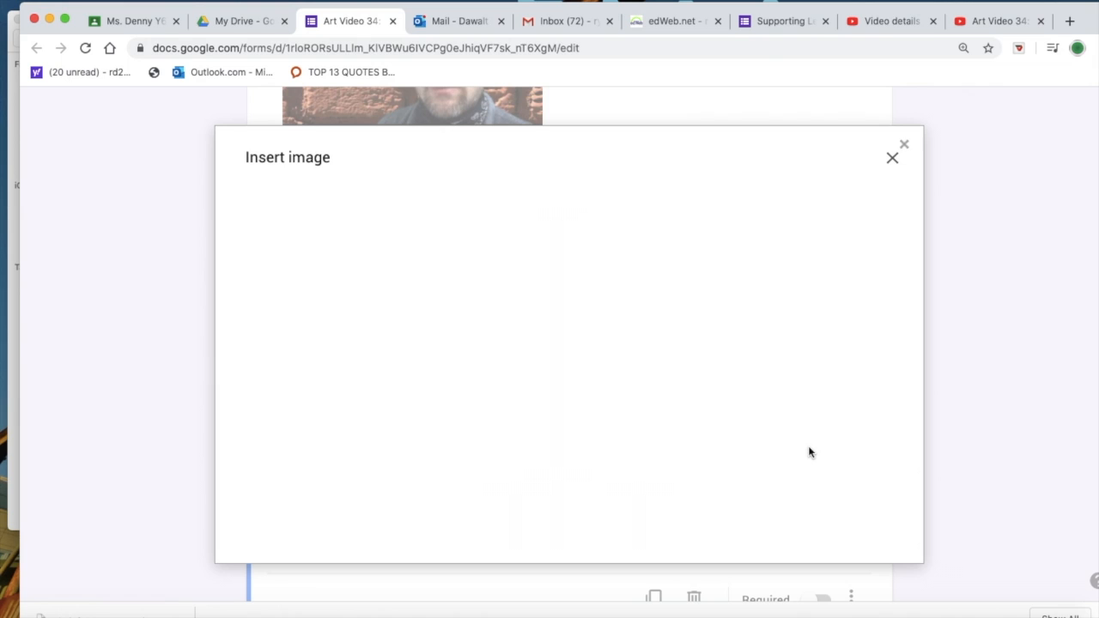
left_click_drag(222, 11, 595, 0)
left_click_drag(242, 227, 859, 290)
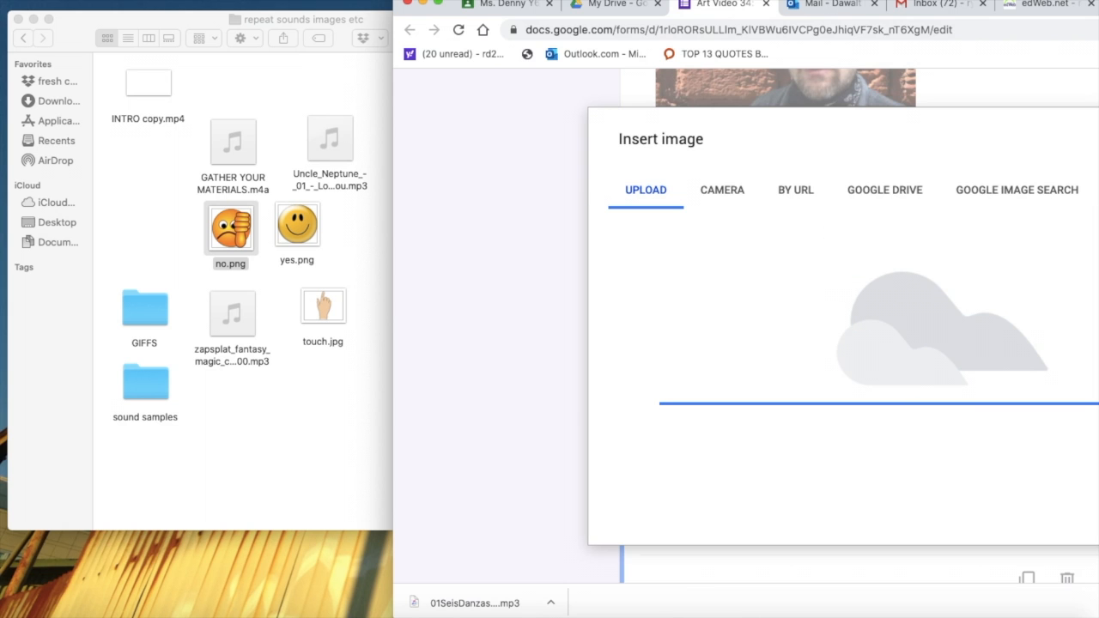
left_click_drag(811, 2, 417, 12)
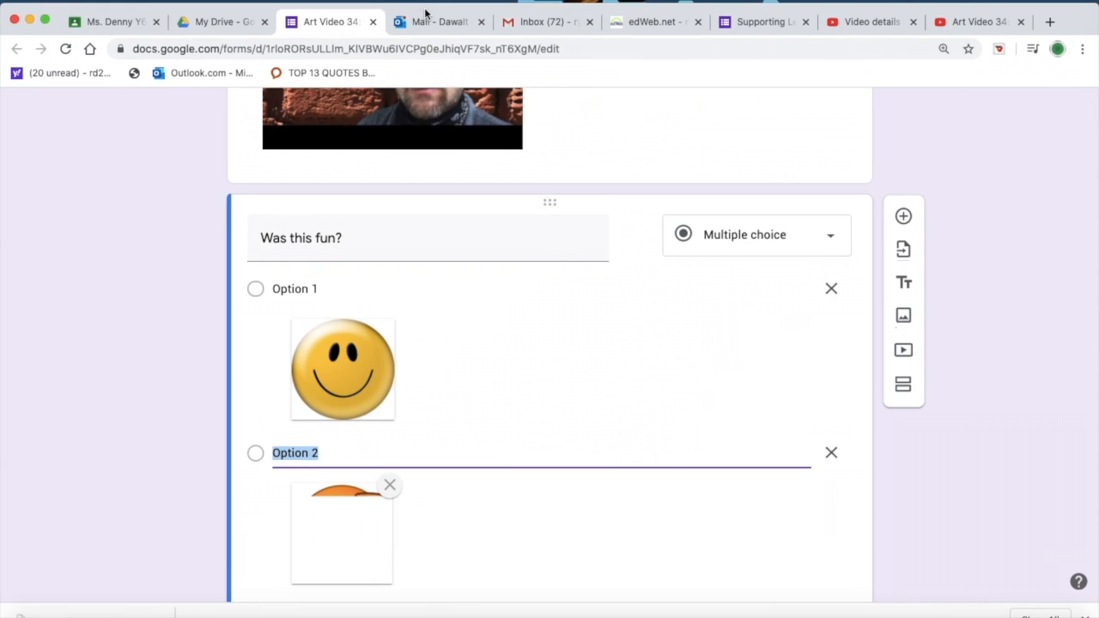
scroll(611, 442, "down", 4)
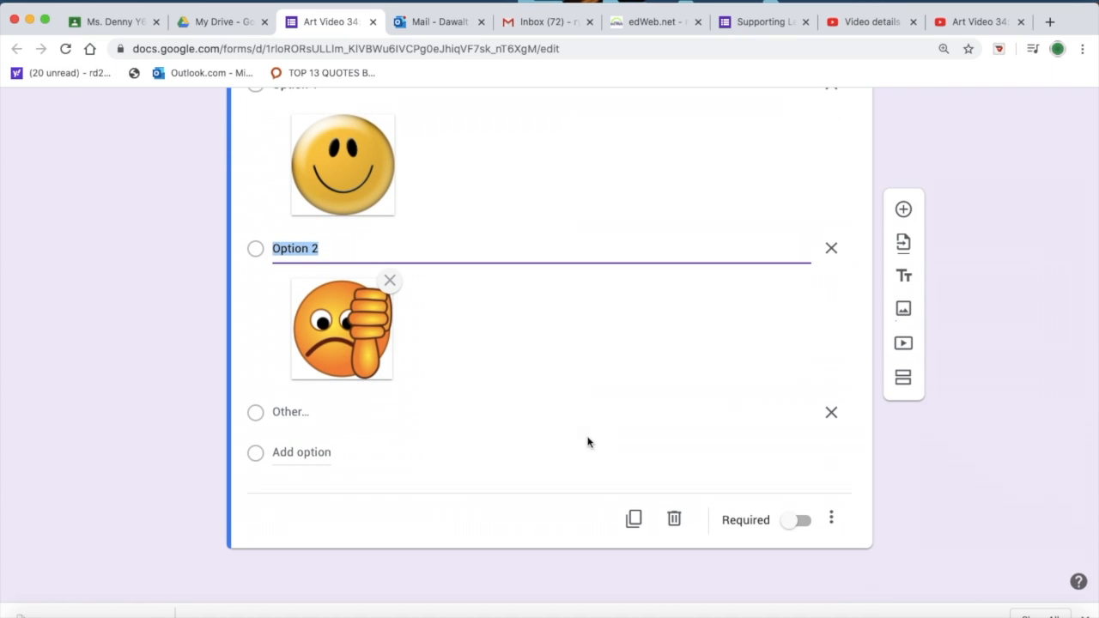
left_click(801, 522)
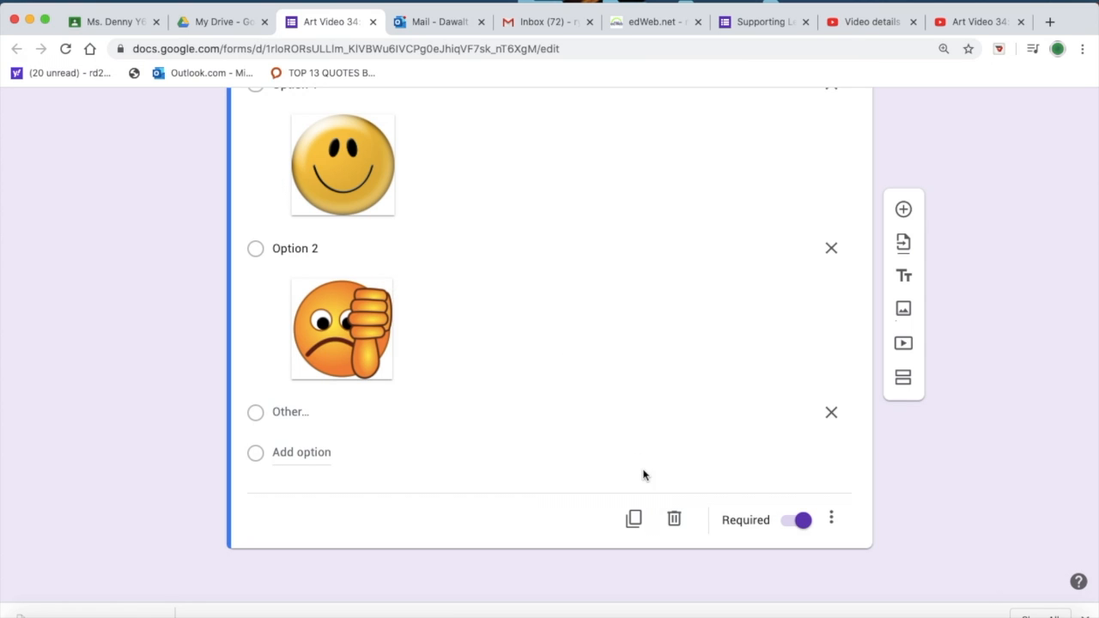
Step: Add a new question below titled "What textures did you use?"
left_click(903, 210)
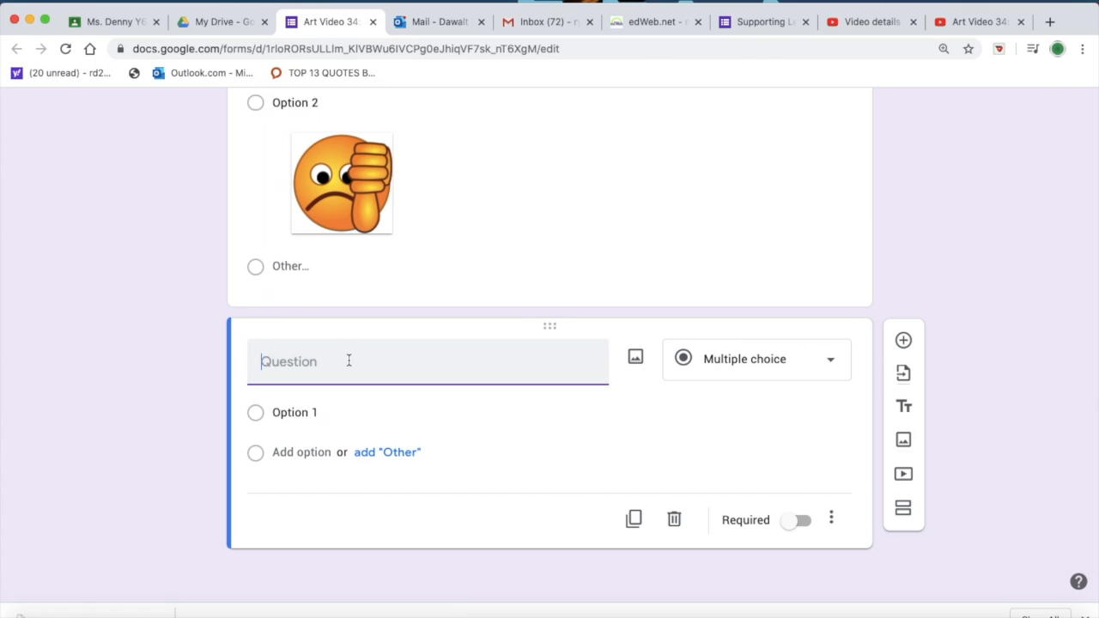
type("What textures did you use?")
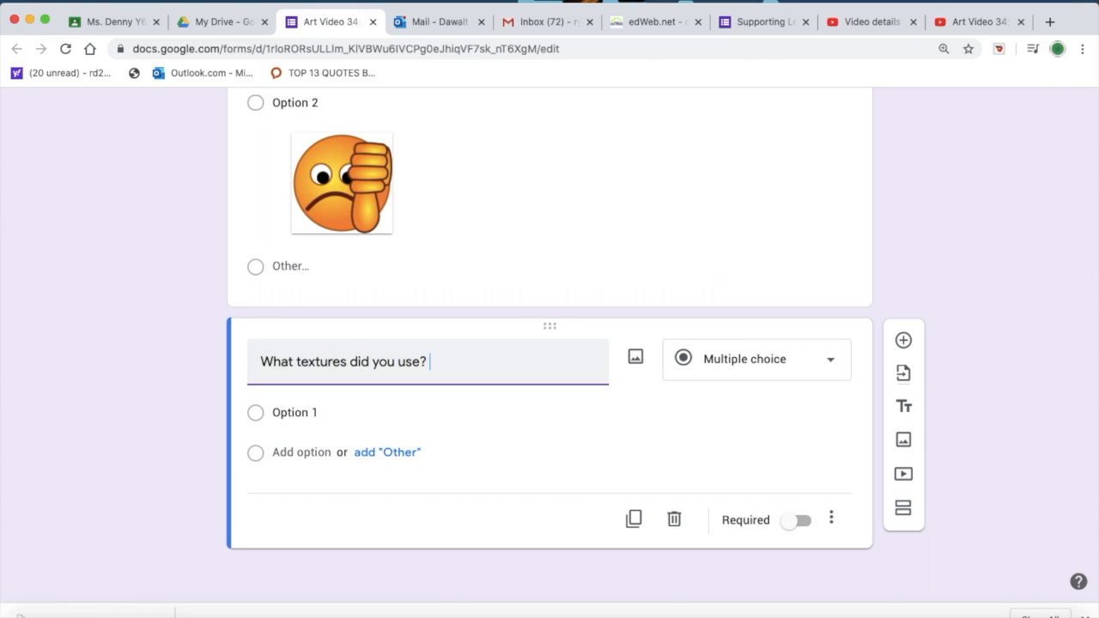
Step: Set the textures question to the Paragraph answer type and make it required
left_click(827, 364)
left_click(761, 191)
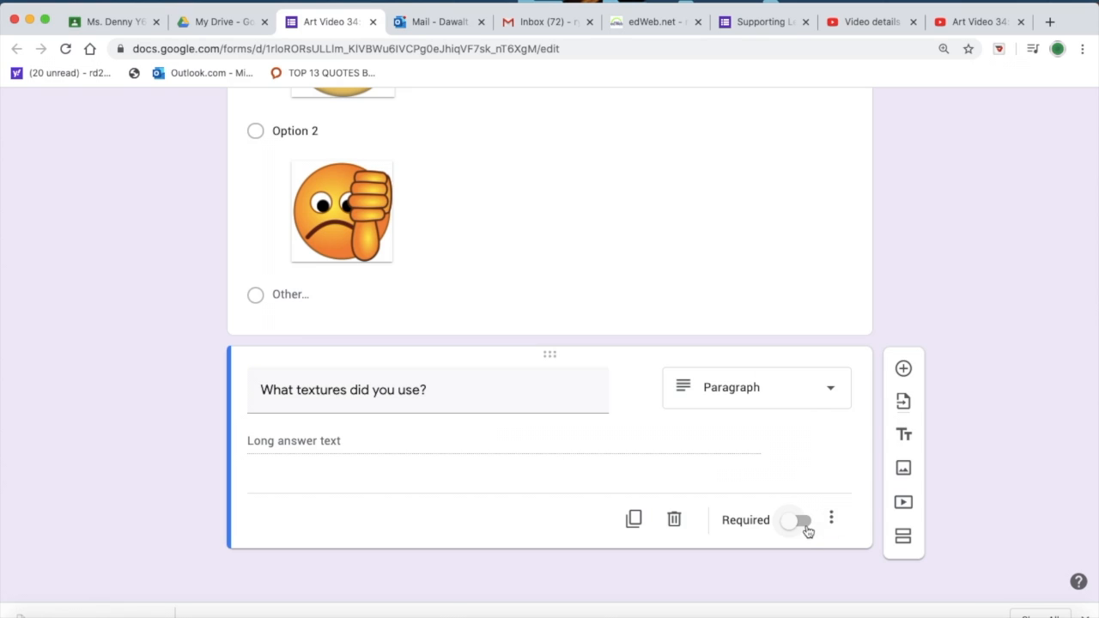
left_click(830, 387)
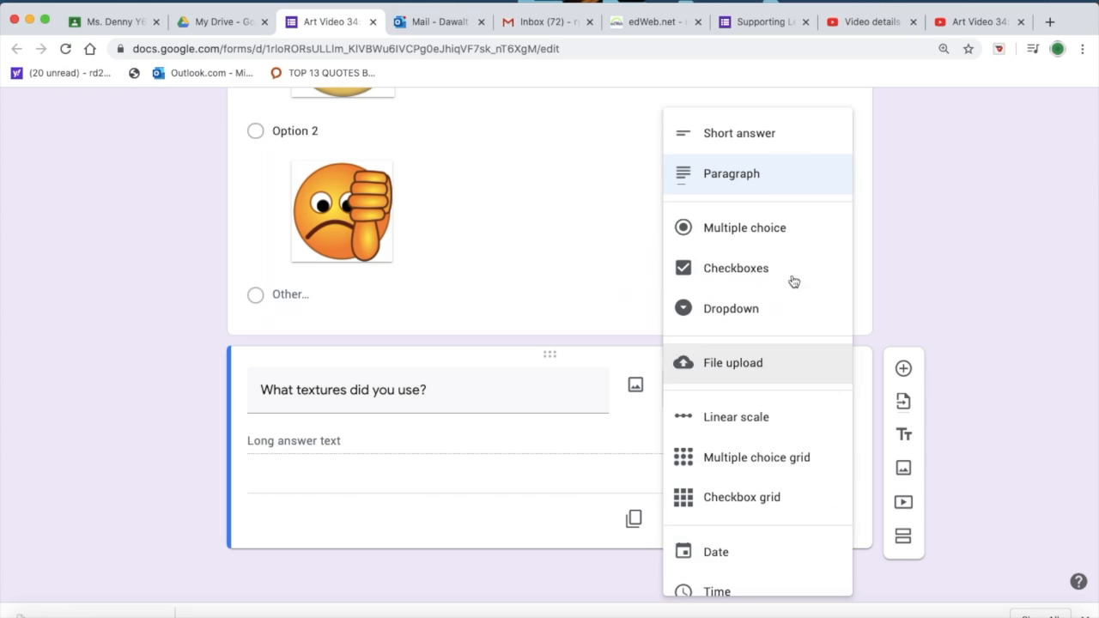
left_click(733, 178)
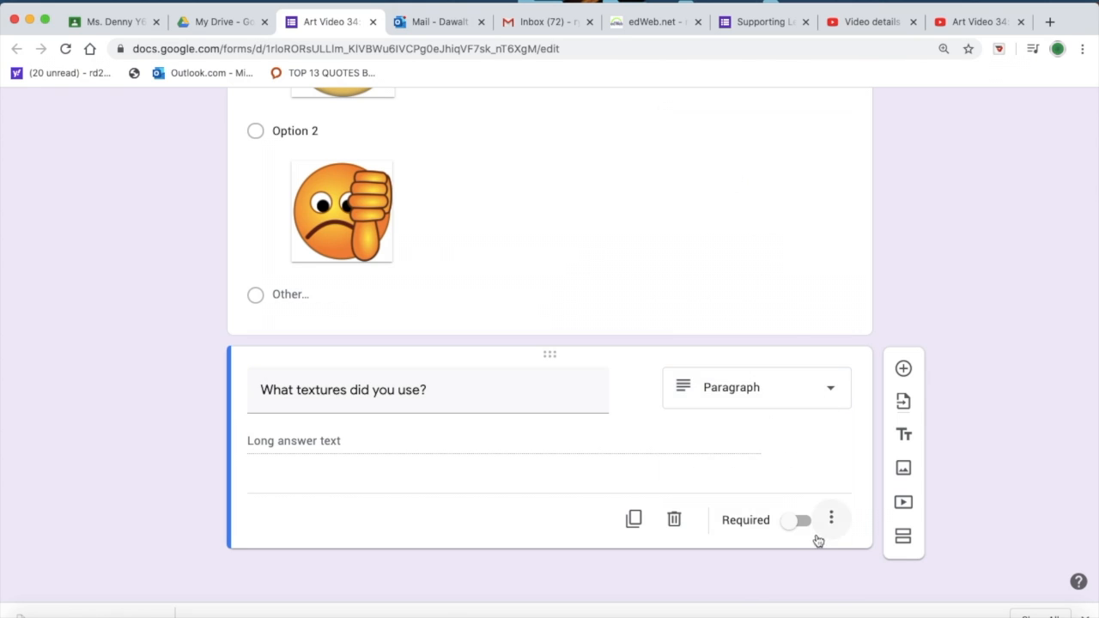
left_click(803, 522)
Step: Add a new question below the textures question that reads "Caregivers, what did your artist respond to"
left_click(904, 368)
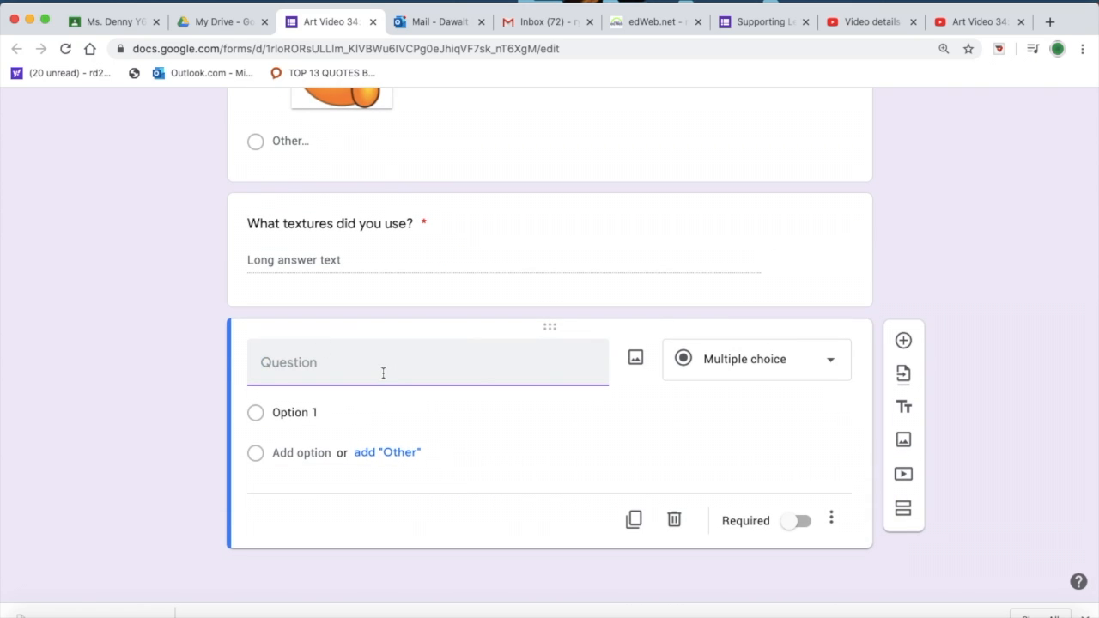
type("Caregivers, w")
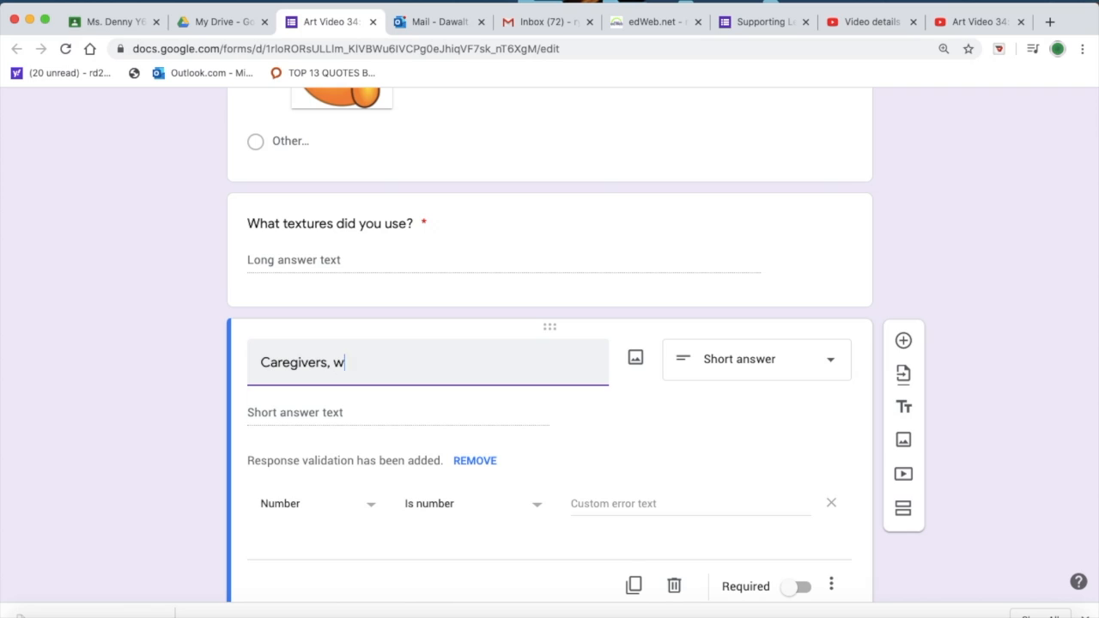
type("hat did you rartis")
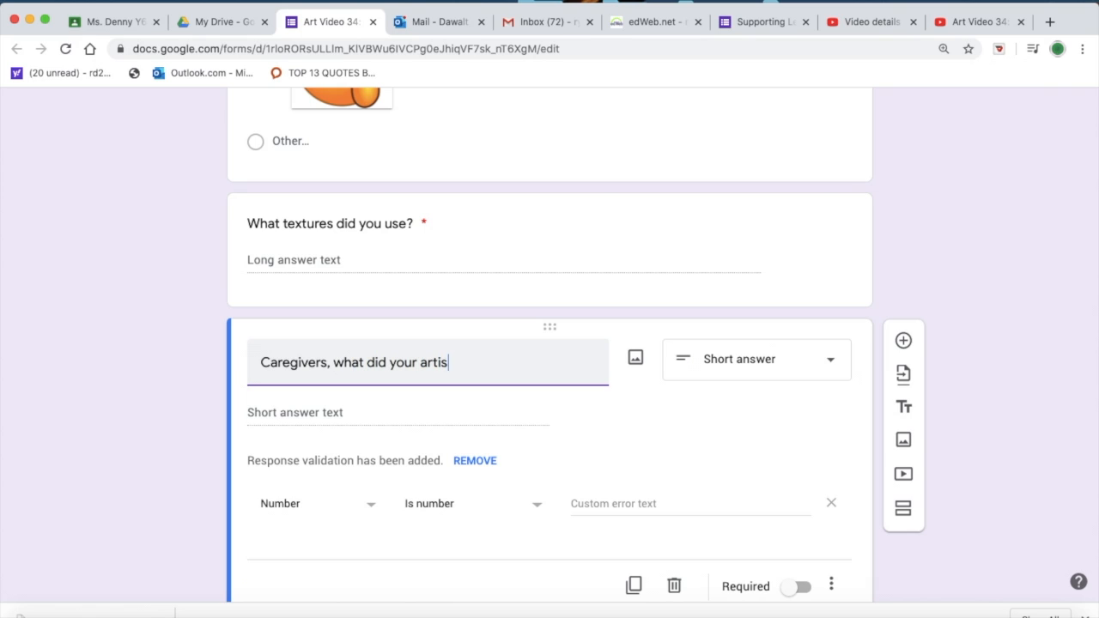
type("t respon")
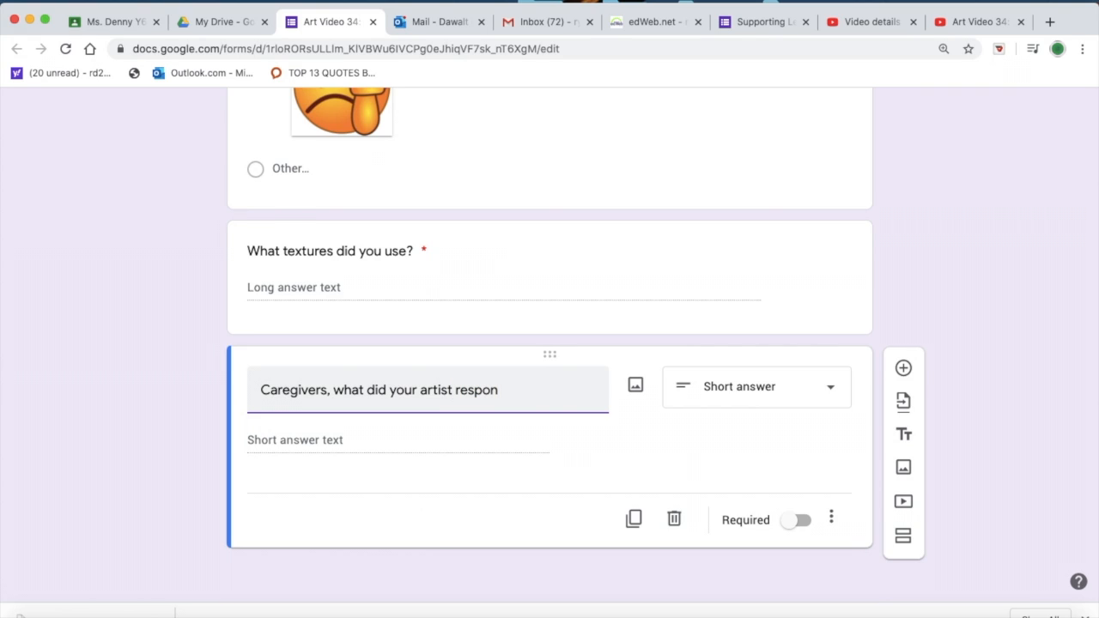
type("d to")
Step: Extend the caregiver question with "? What was difficult? What worked?" and insert "positively" before "to"
type("? What")
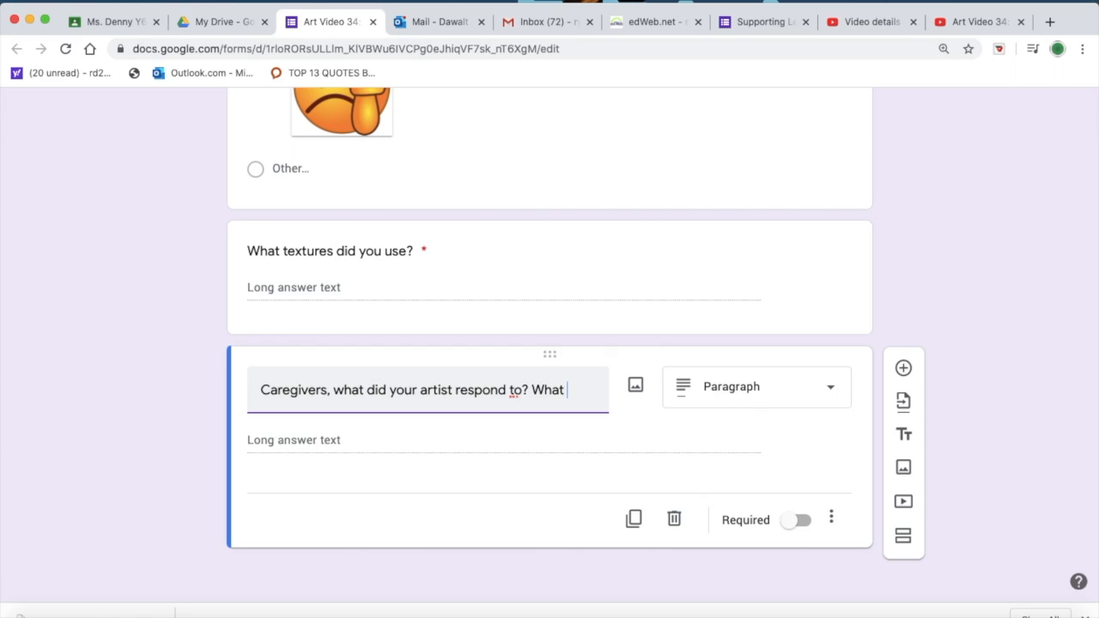
key("BackSpace")
key("BackSpace")
key("BackSpace")
key("BackSpace")
key("BackSpace")
type("What was difficult")
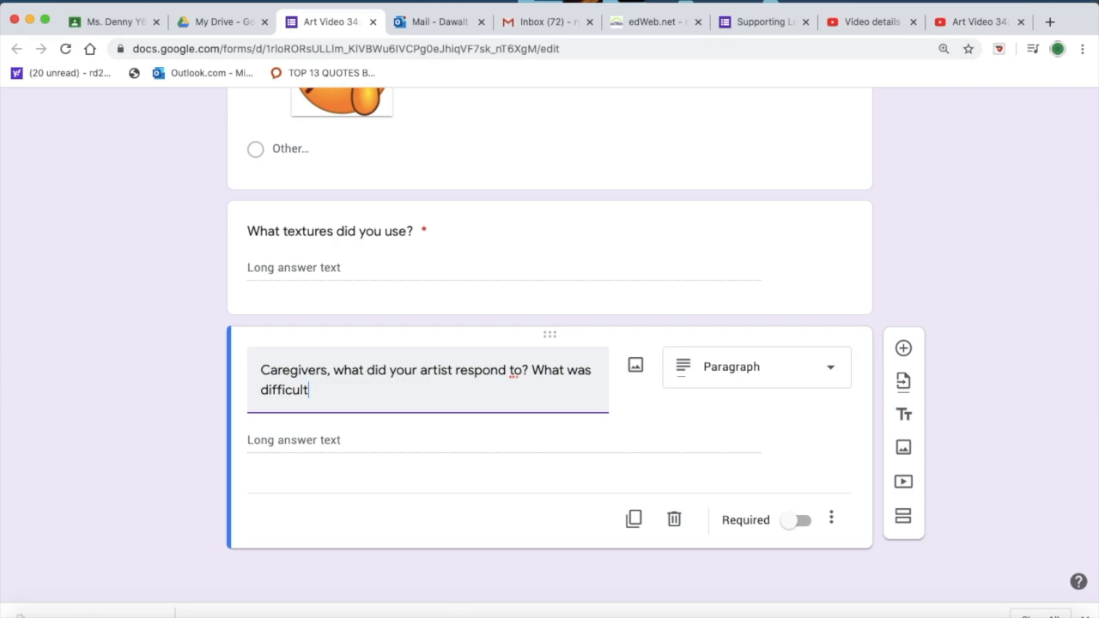
type("? What worke")
type("d.")
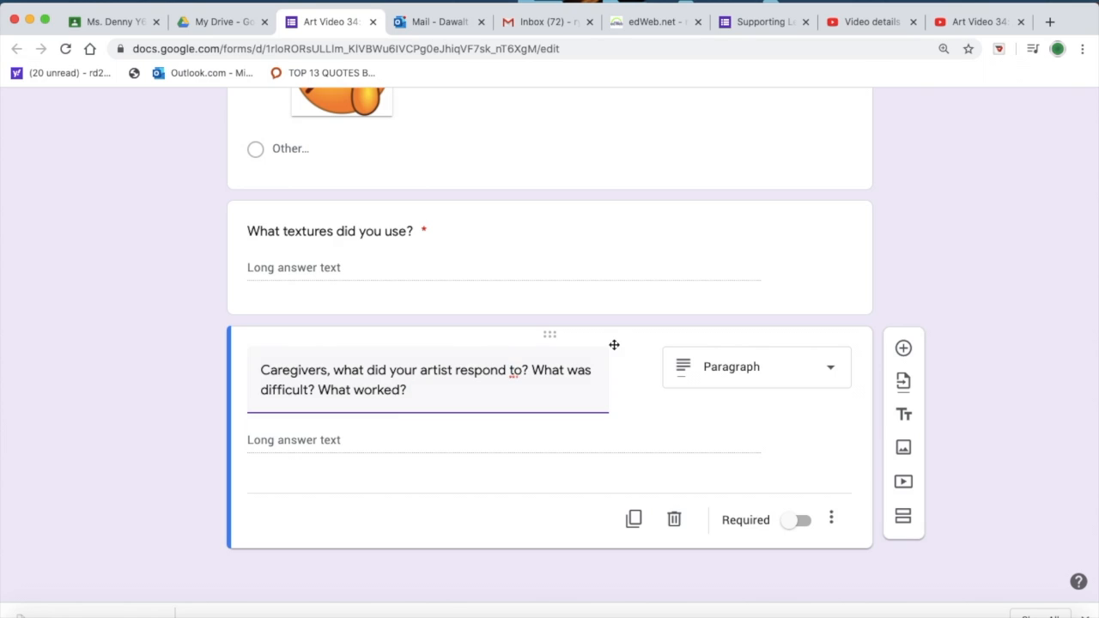
type("positiv")
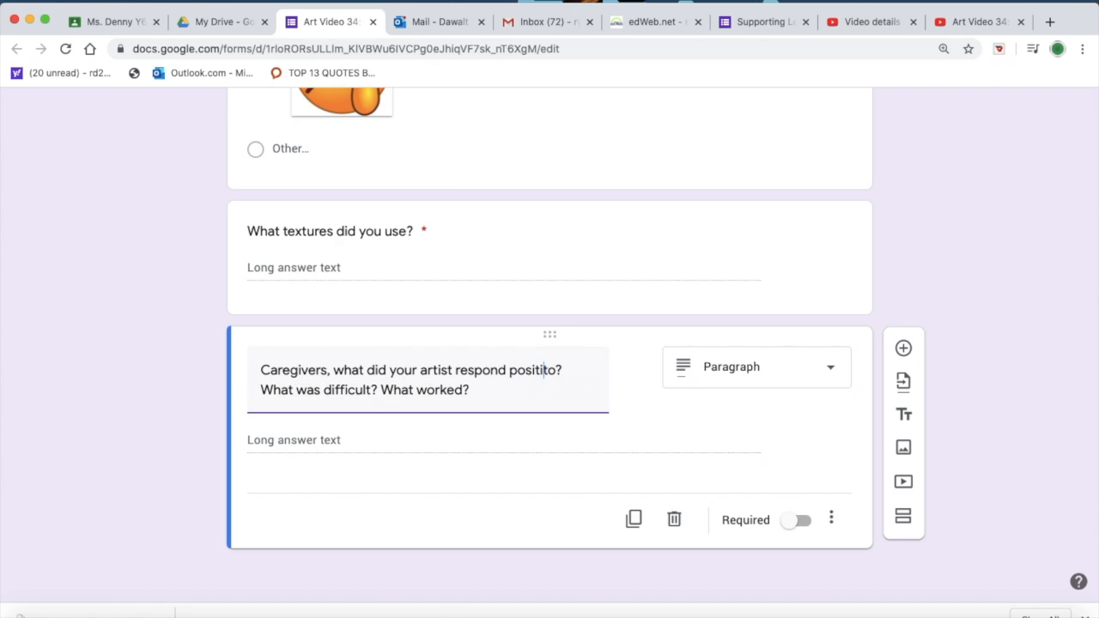
type("ely")
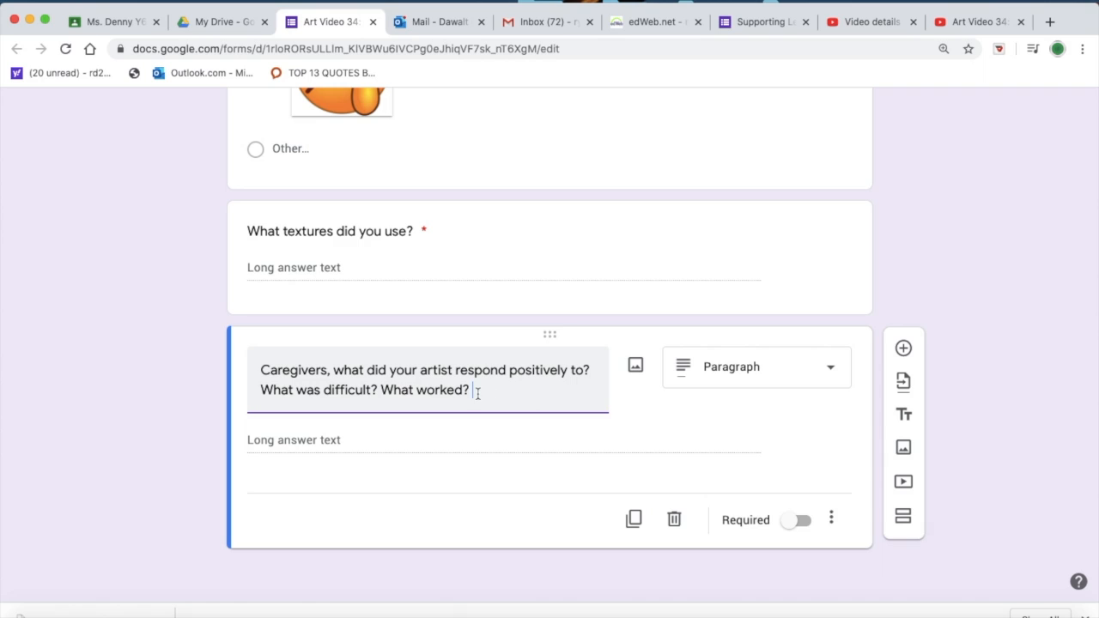
Step: Replace "What worked?" in the caregiver question with "What do you want more of?" and make the question required
left_click_drag(471, 392, 384, 394)
key("BackSpace")
type("What do you want more of")
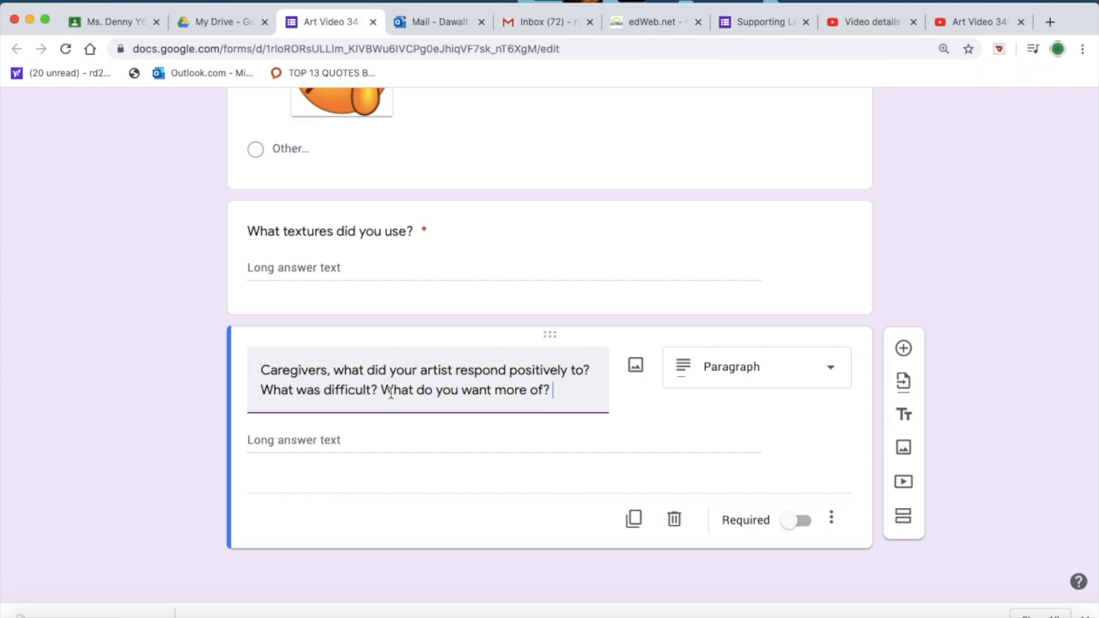
left_click(799, 521)
Step: Open the header image selection from the form's theme options and switch to uploading a custom image
scroll(627, 292, "up", 10)
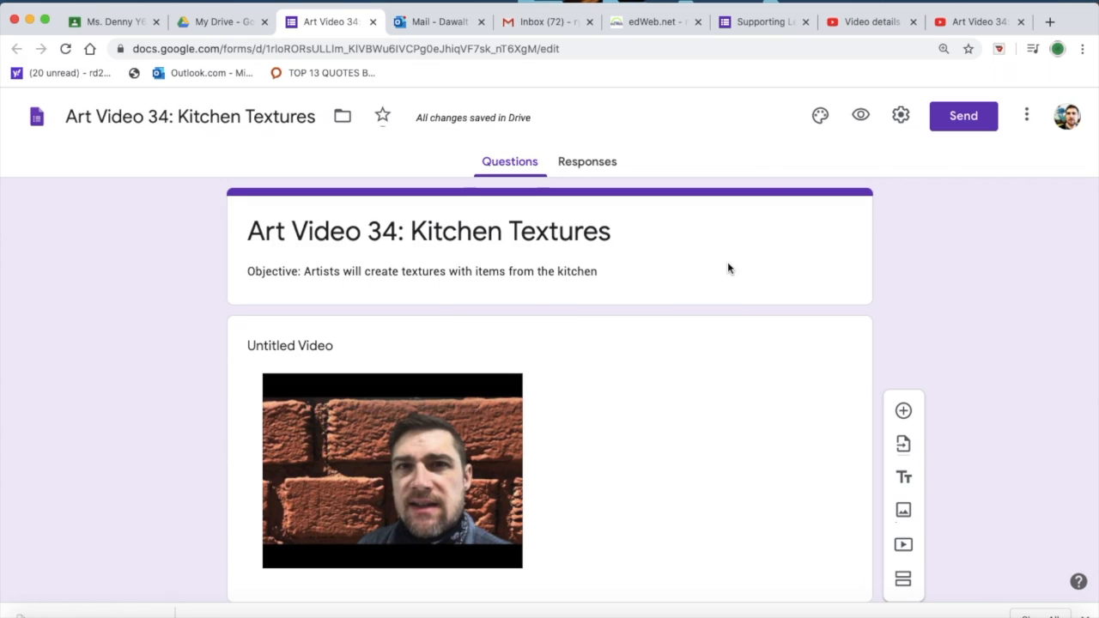
left_click(820, 116)
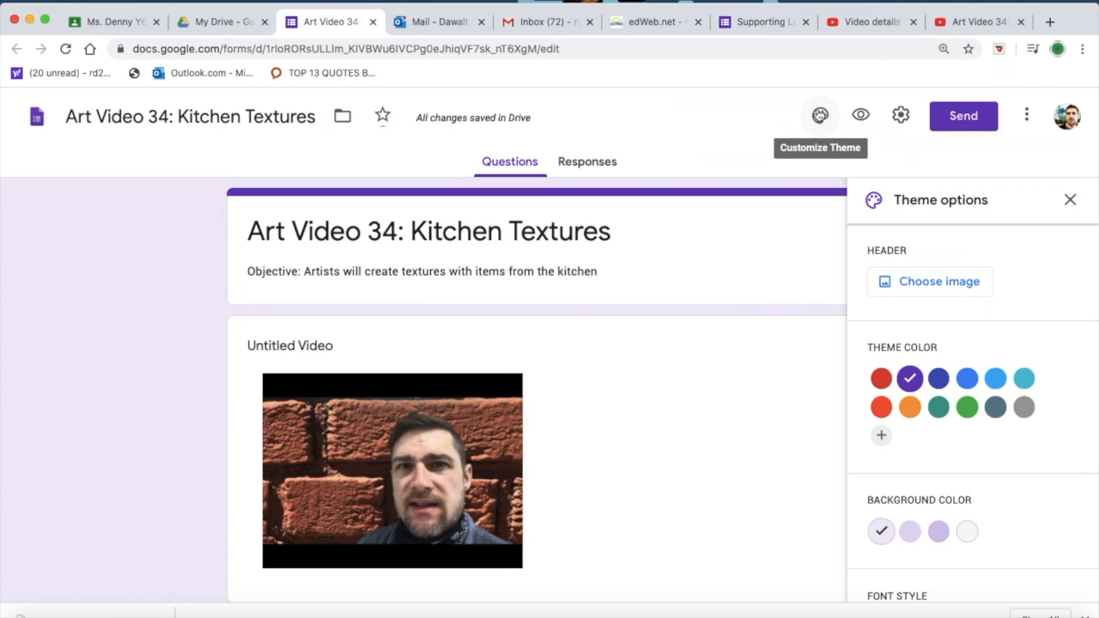
left_click(923, 282)
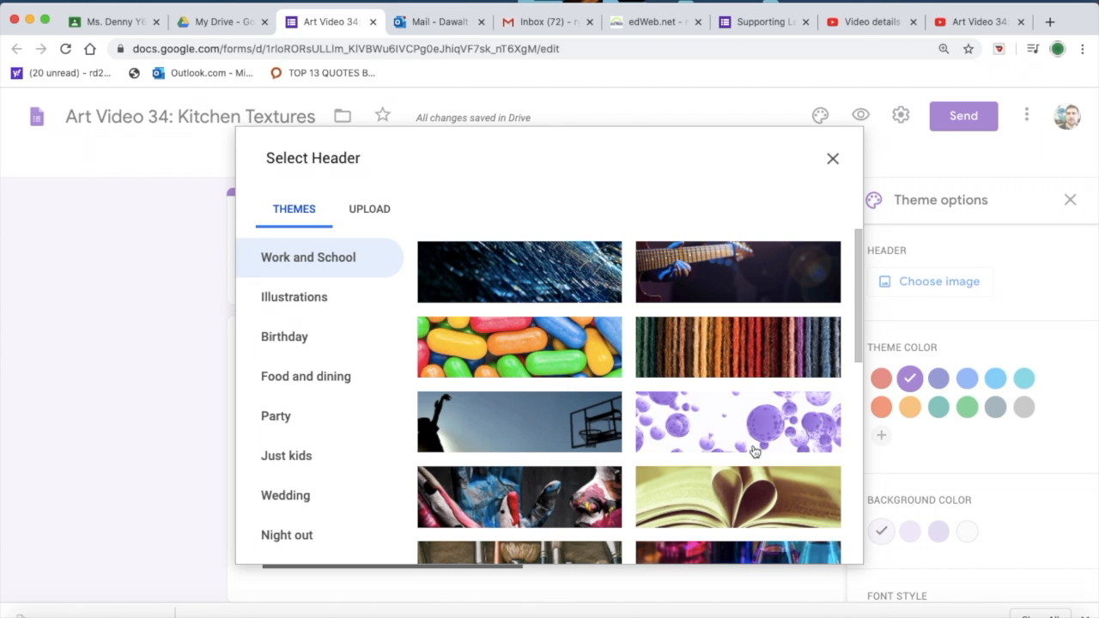
scroll(730, 452, "down", 5)
scroll(601, 361, "up", 5)
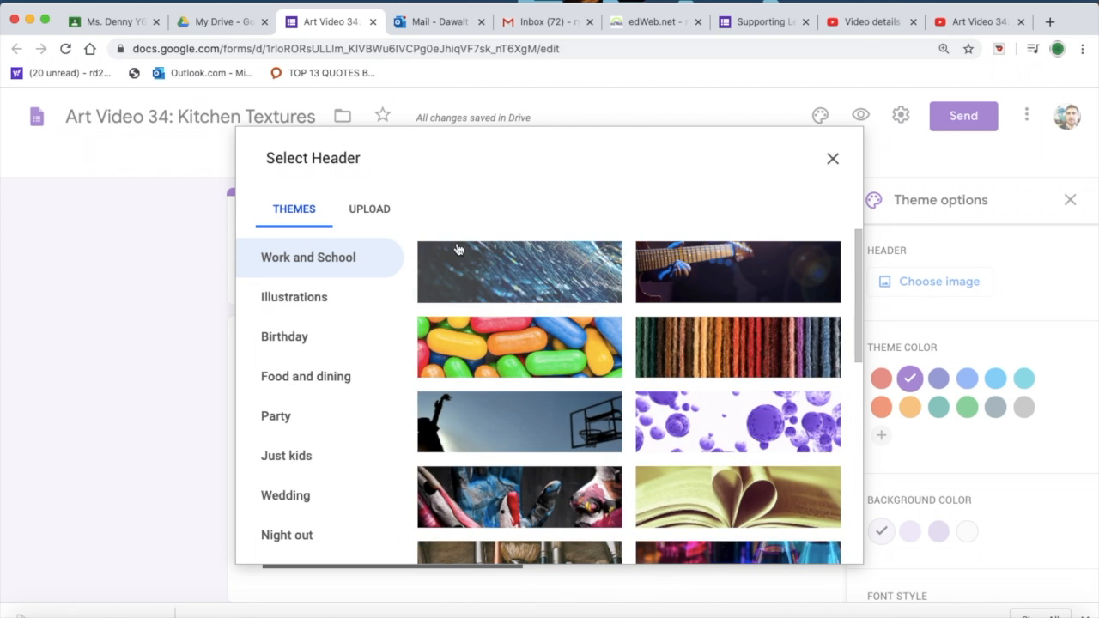
left_click(364, 210)
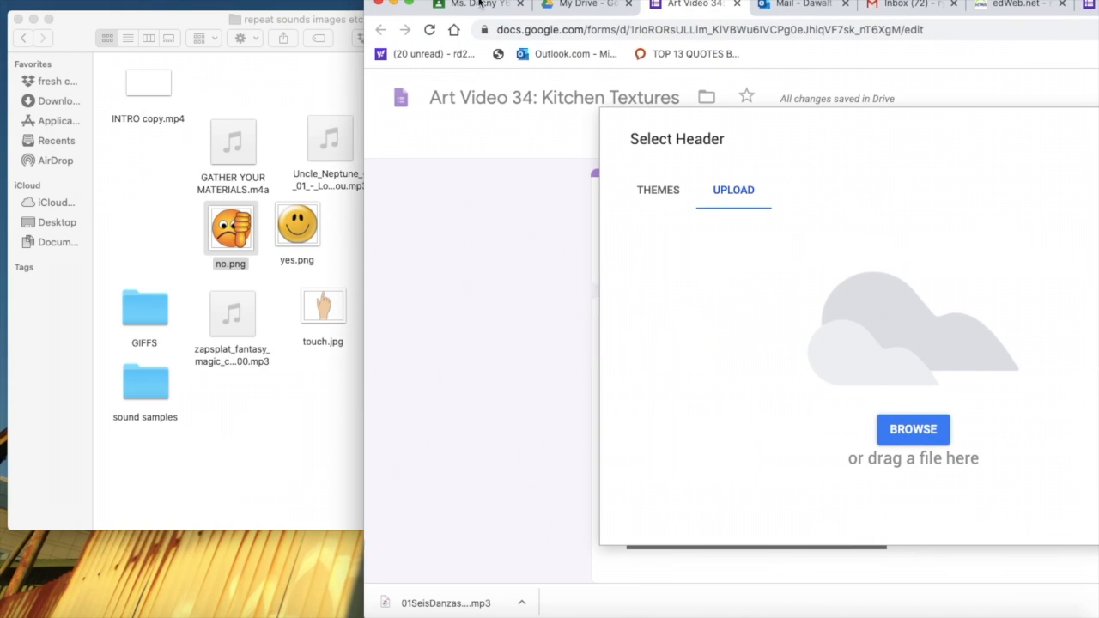
Step: Close the open Finder folder and open the texture folder on the desktop
left_click(219, 85)
left_click(15, 18)
left_click(295, 320)
left_click(246, 176)
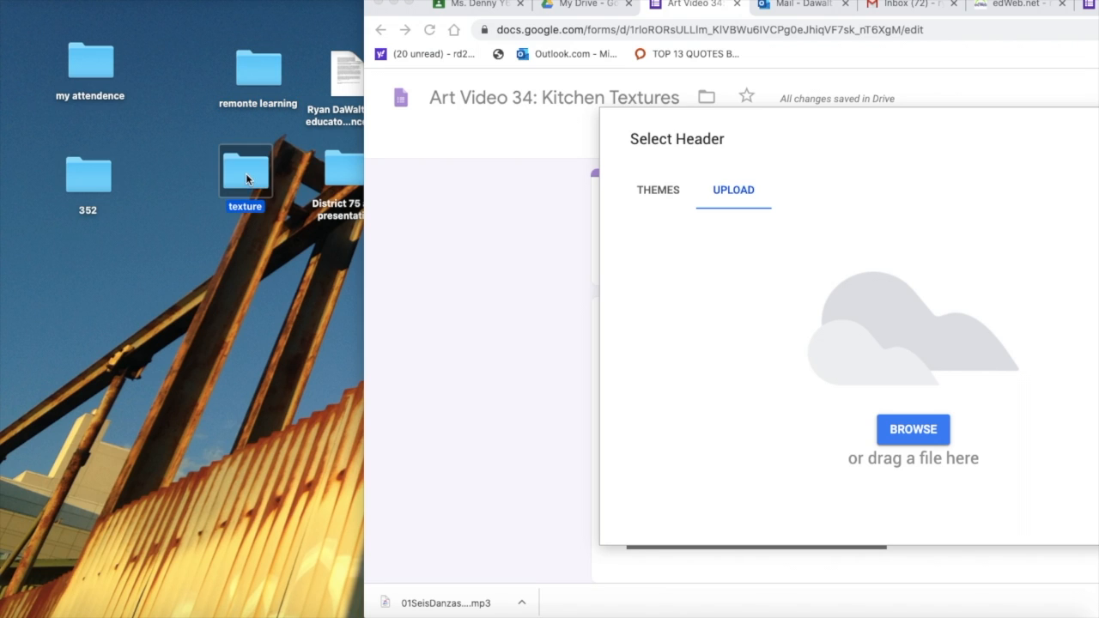
double_click(246, 176)
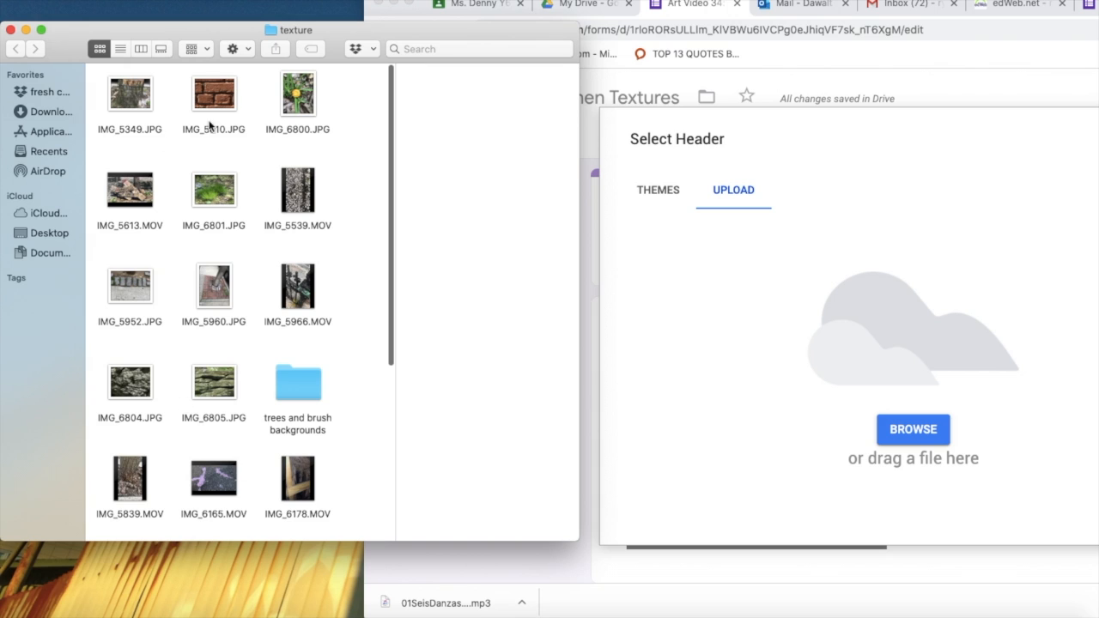
Step: Upload IMG_5610.JPG from the texture folder as the header, cropped to a higher strip of bricks, and close the theme options
left_click_drag(215, 99, 811, 250)
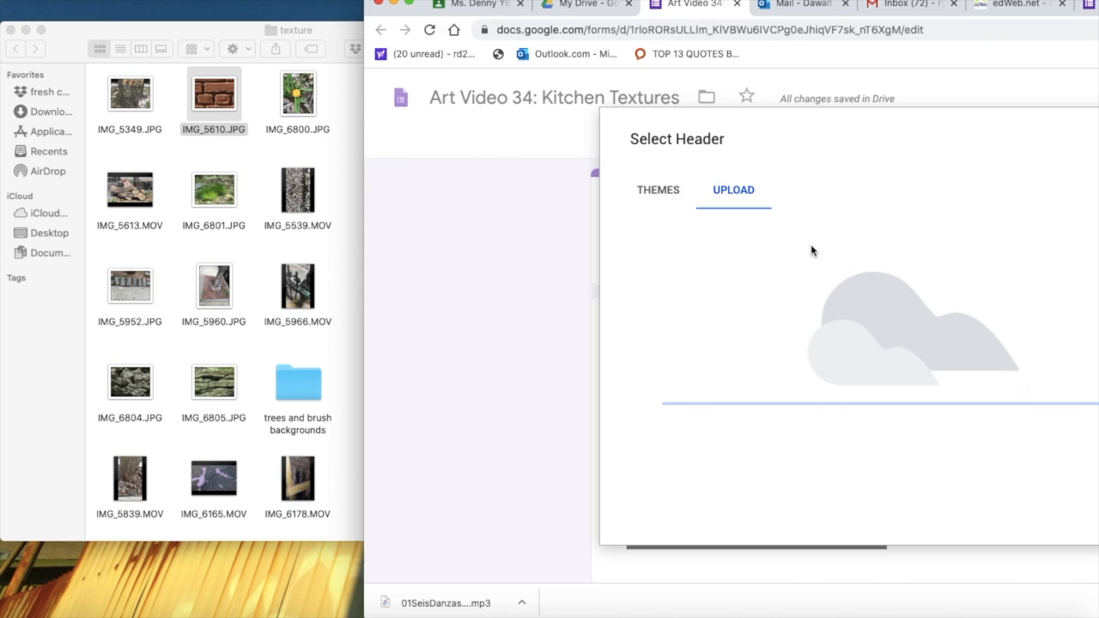
left_click_drag(1065, 2, 723, 2)
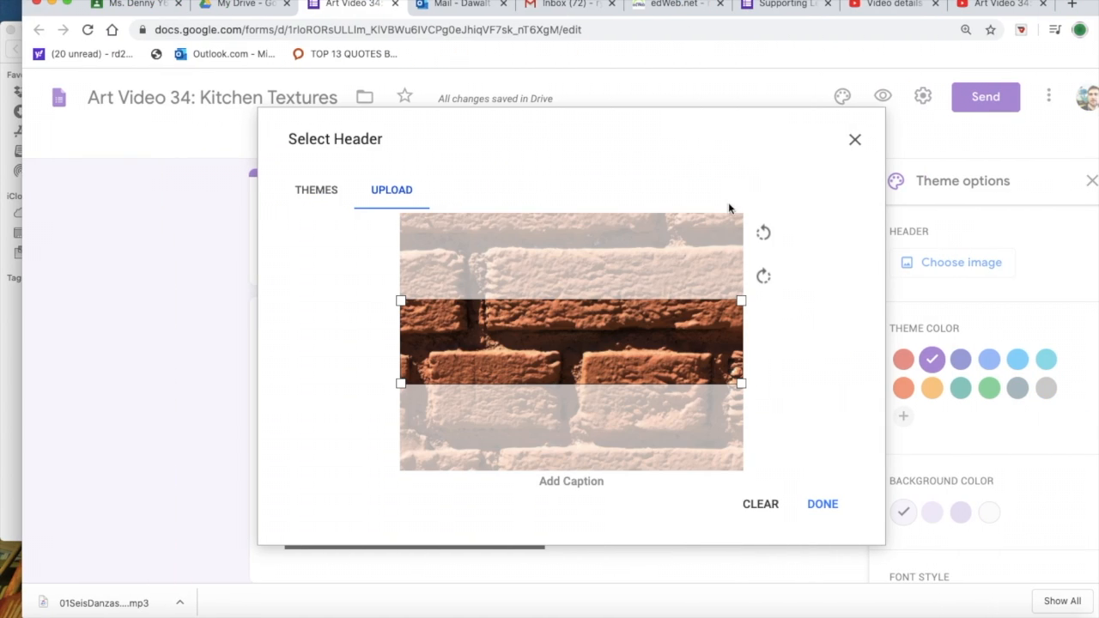
left_click_drag(624, 314, 624, 263)
left_click(822, 506)
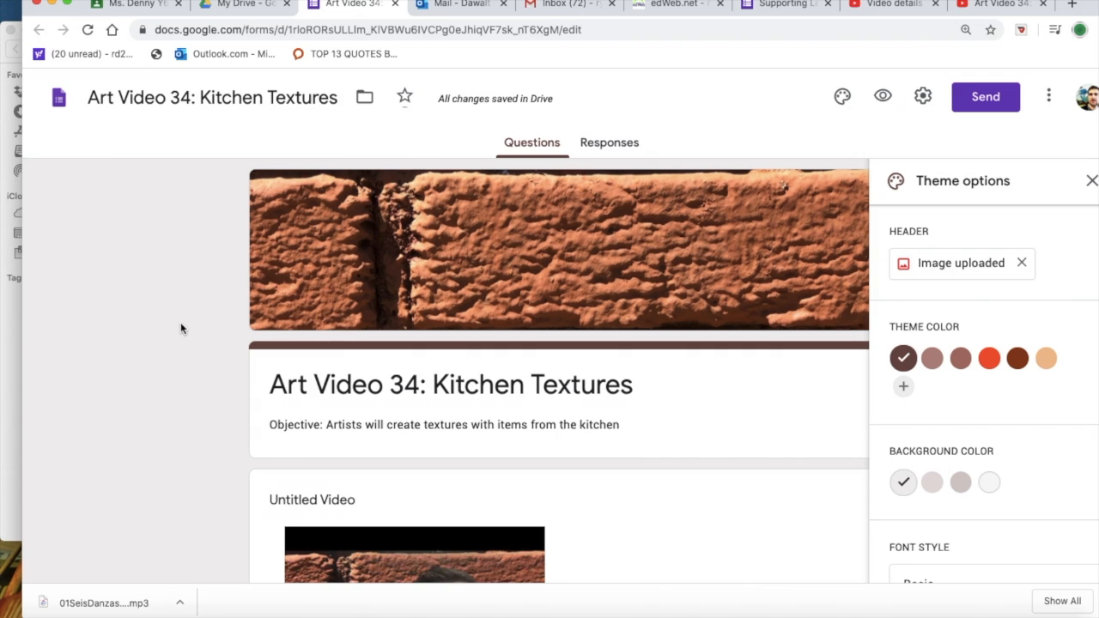
scroll(181, 328, "down", 5)
scroll(181, 328, "down", 6)
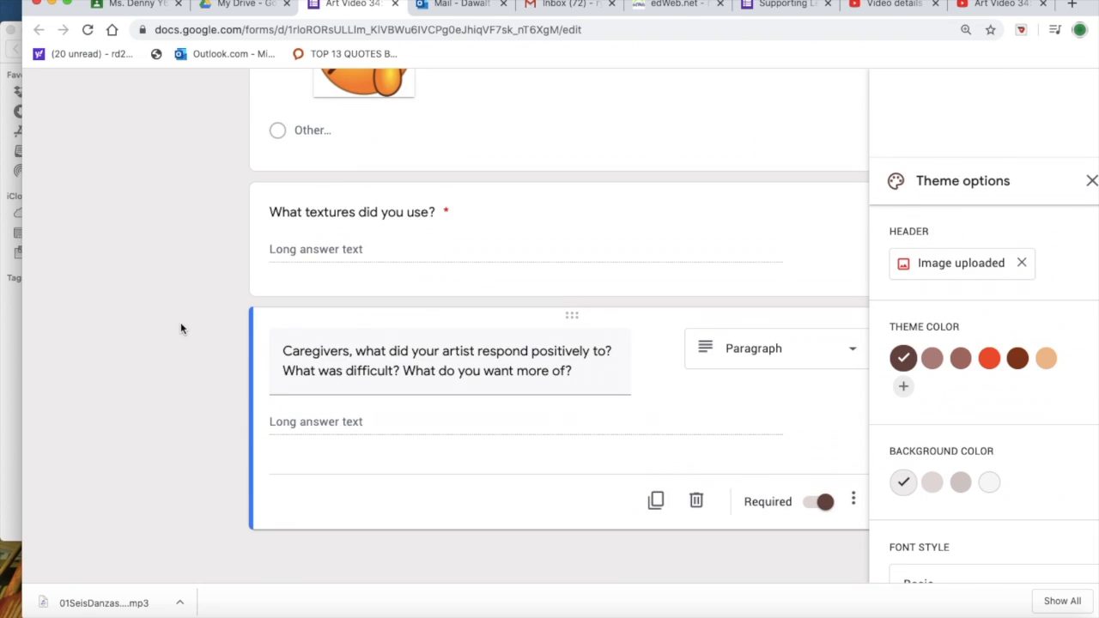
scroll(180, 328, "up", 15)
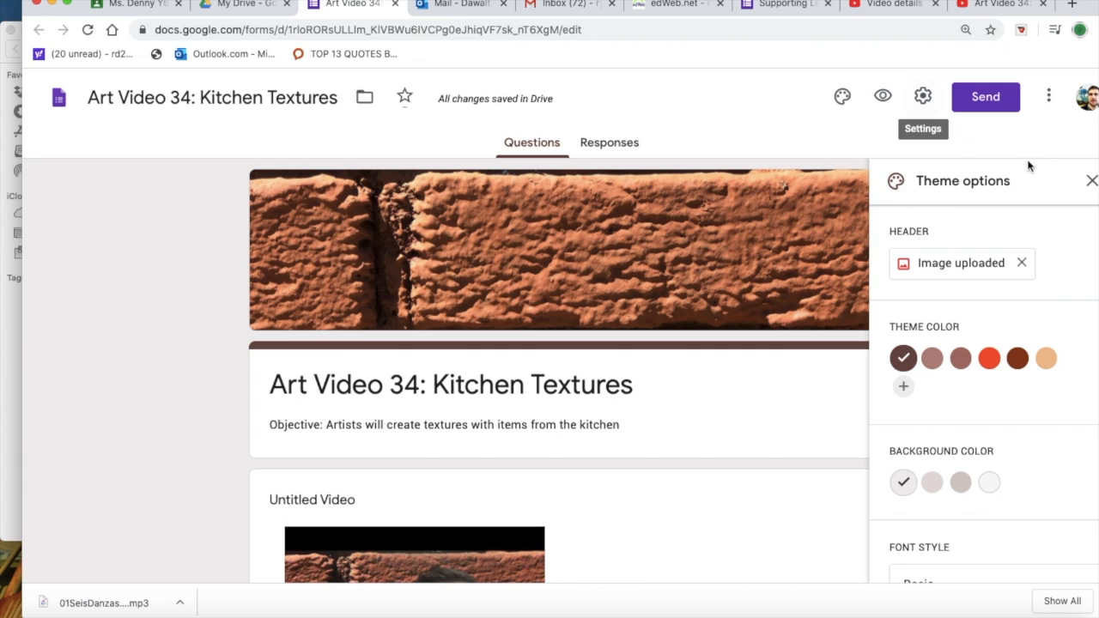
left_click(1092, 182)
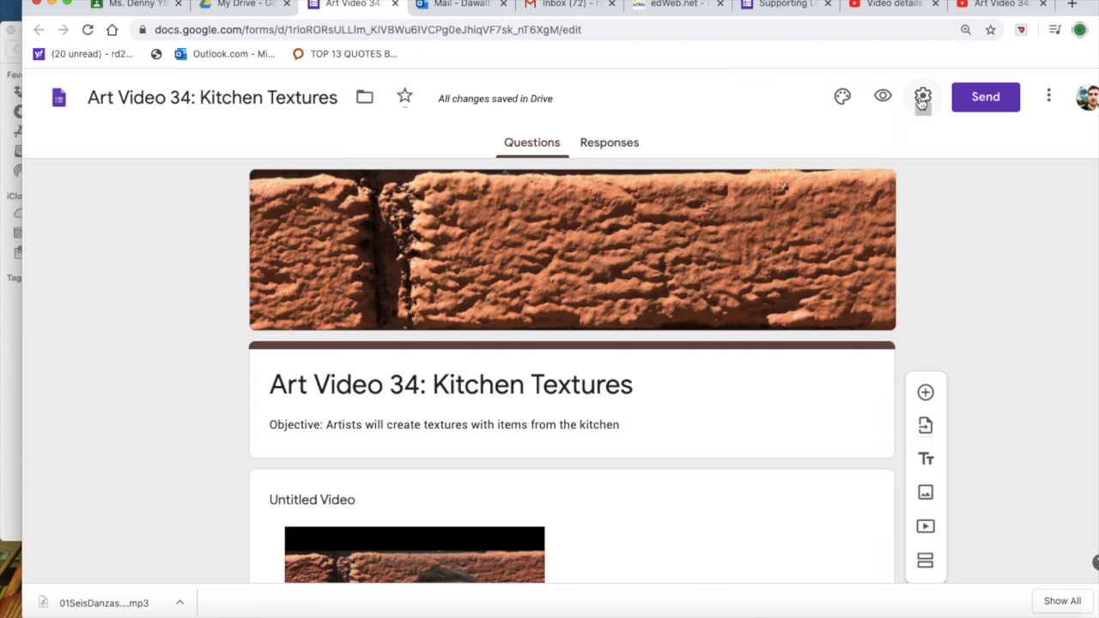
left_click(922, 99)
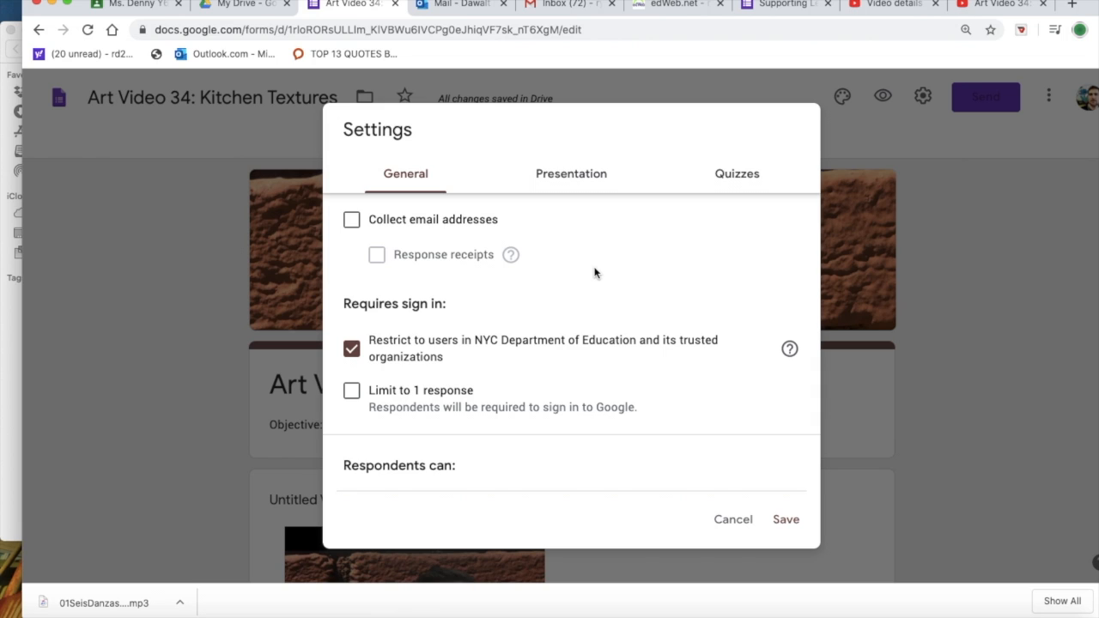
left_click(352, 220)
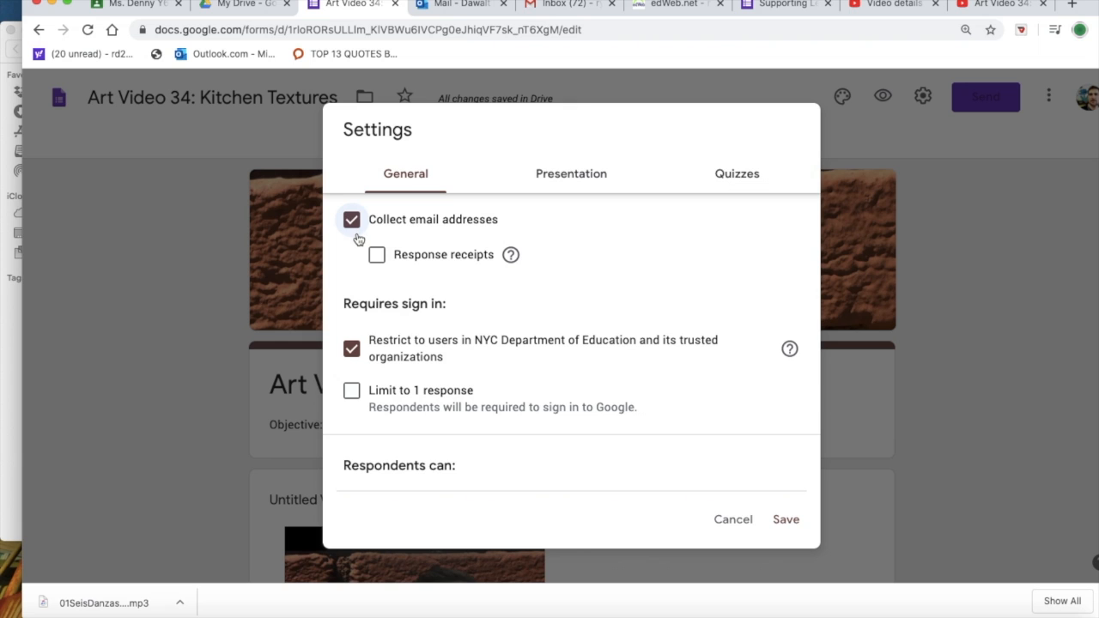
left_click(190, 222)
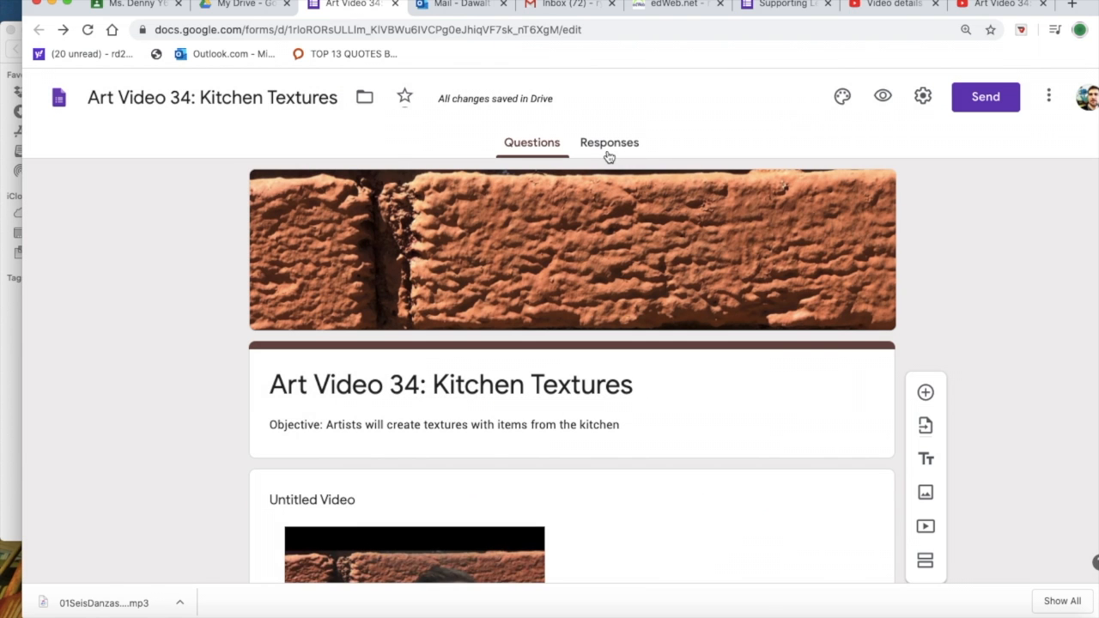
Step: View the form's responses page
left_click(609, 142)
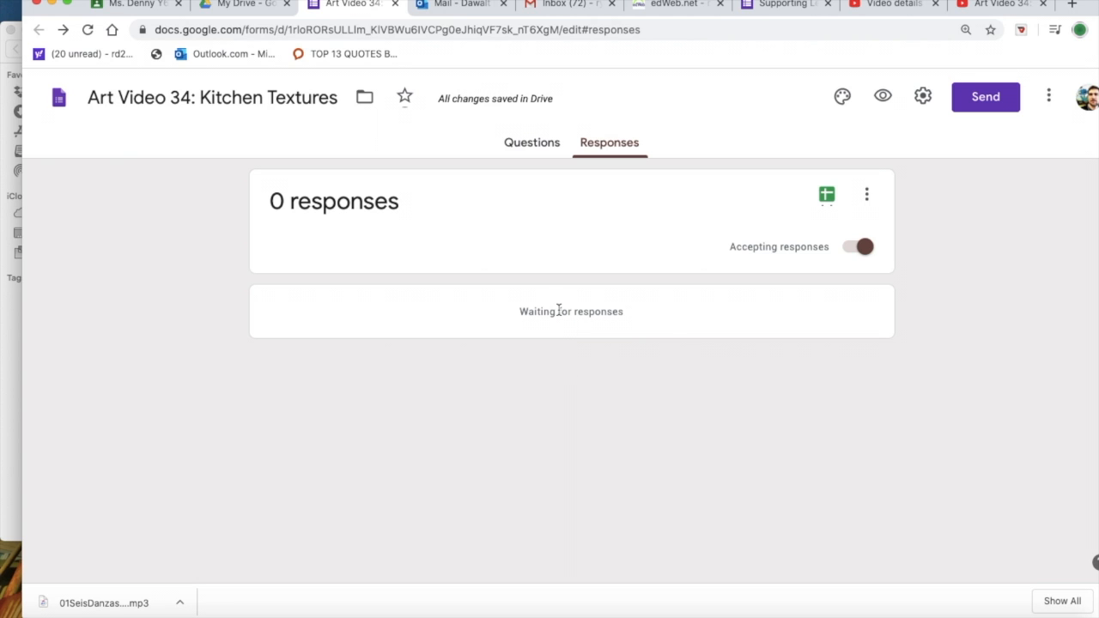
left_click(525, 144)
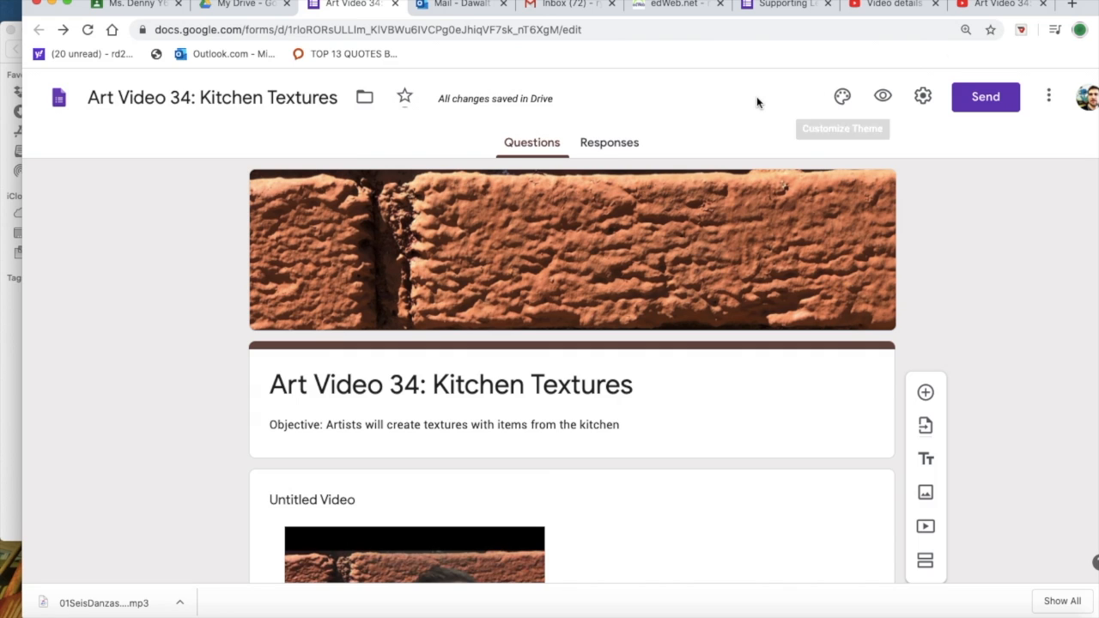
left_click(611, 147)
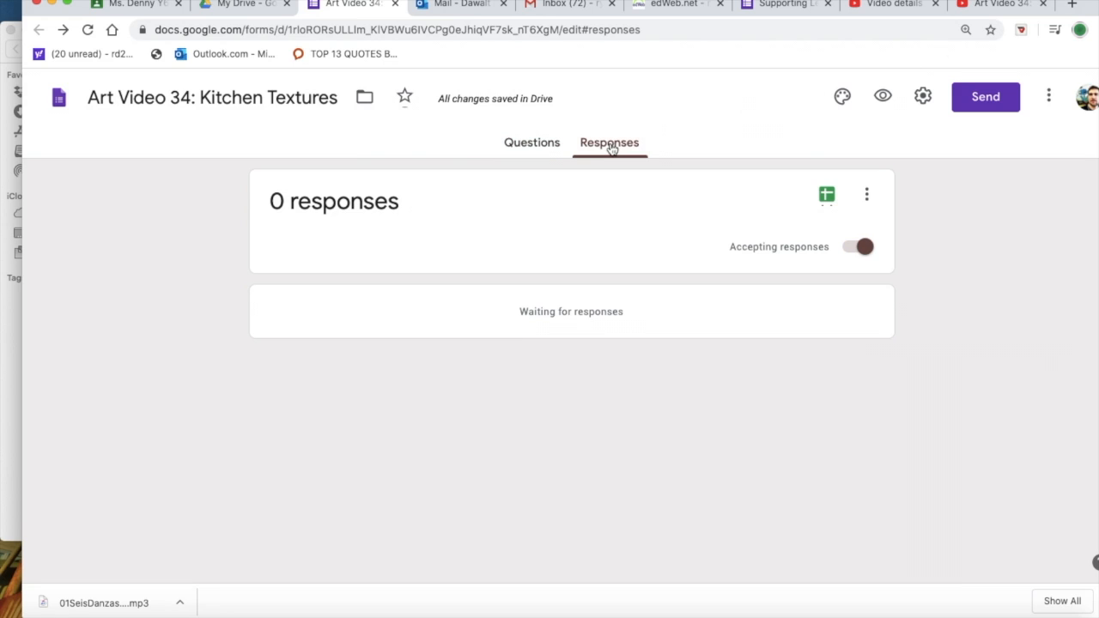
Step: In the form settings, turn on collecting email addresses and limit respondents to 1 response
left_click(925, 96)
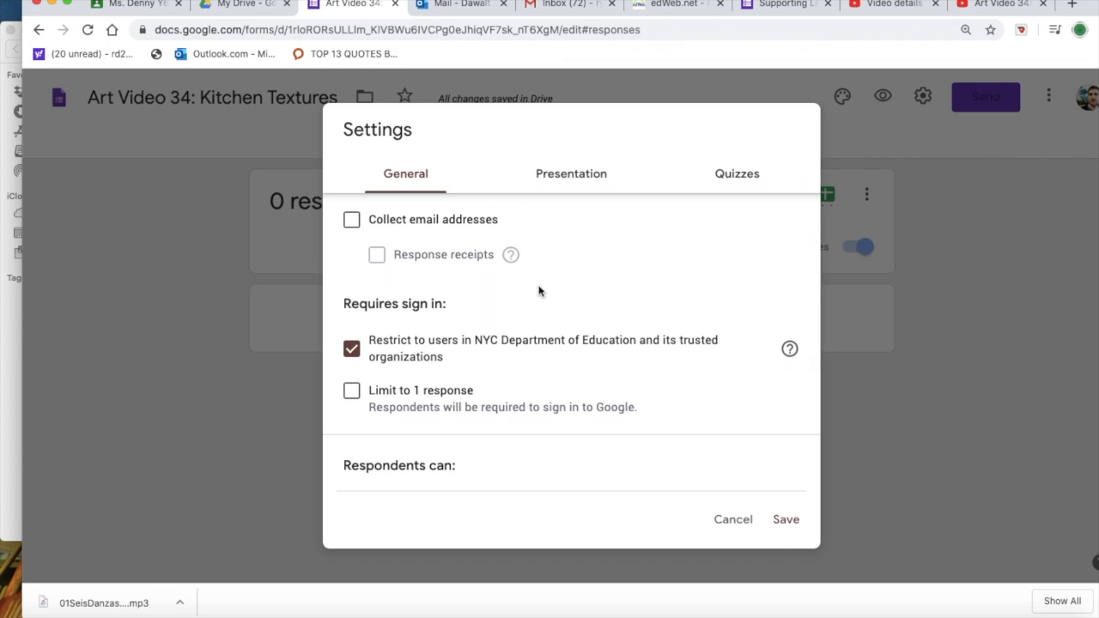
left_click(351, 220)
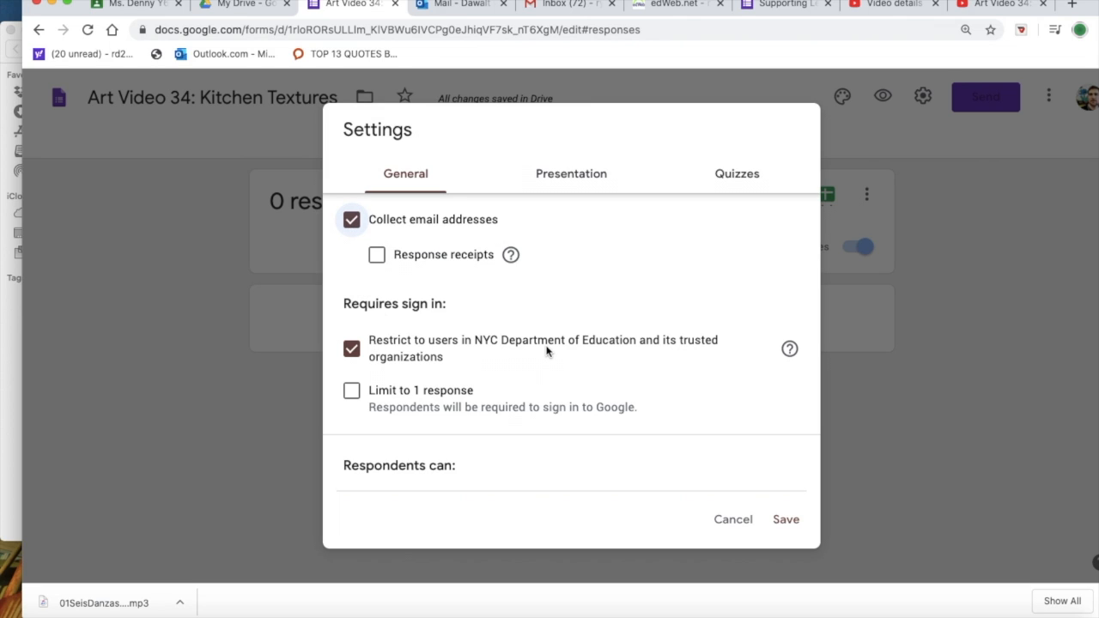
left_click(351, 392)
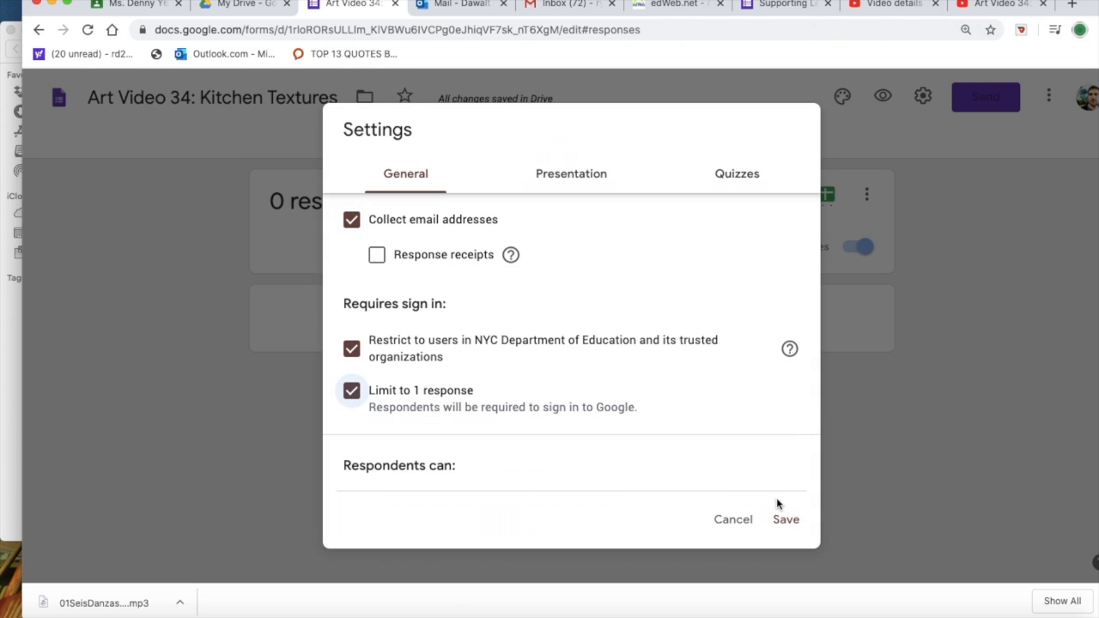
Step: In the form's presentation settings, set the confirmation message to "Great work creating textures!!"
left_click(563, 176)
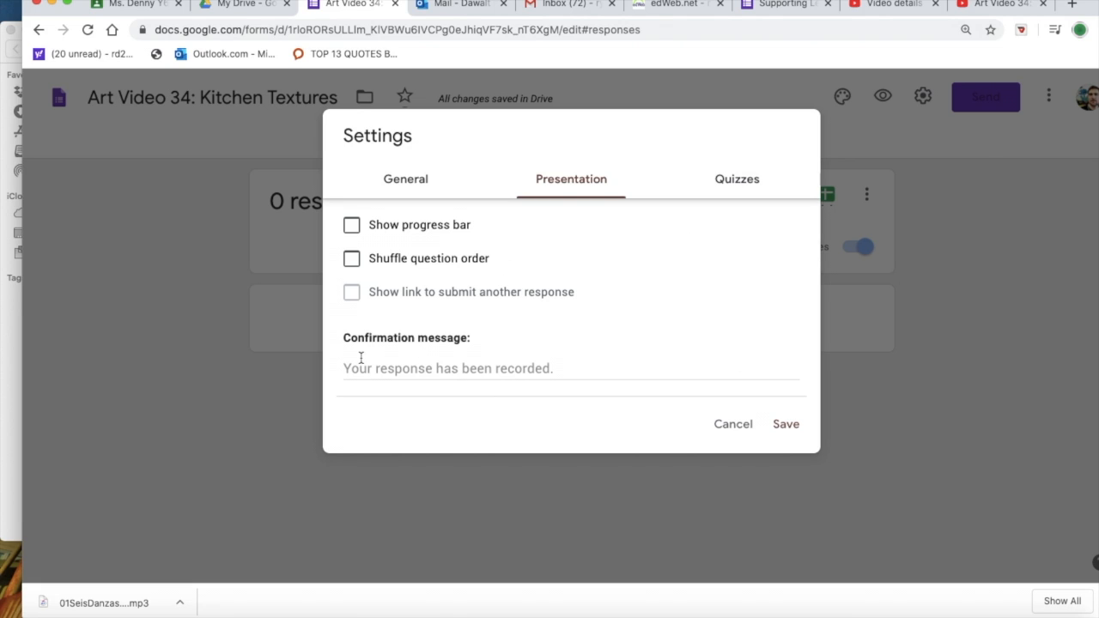
left_click(475, 370)
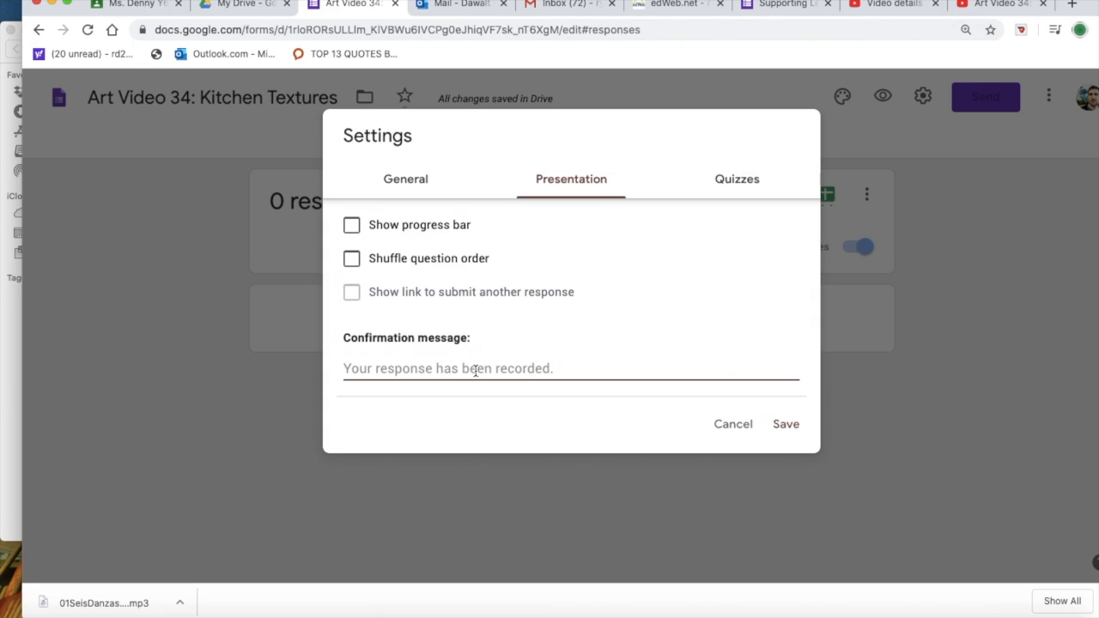
type("Great work")
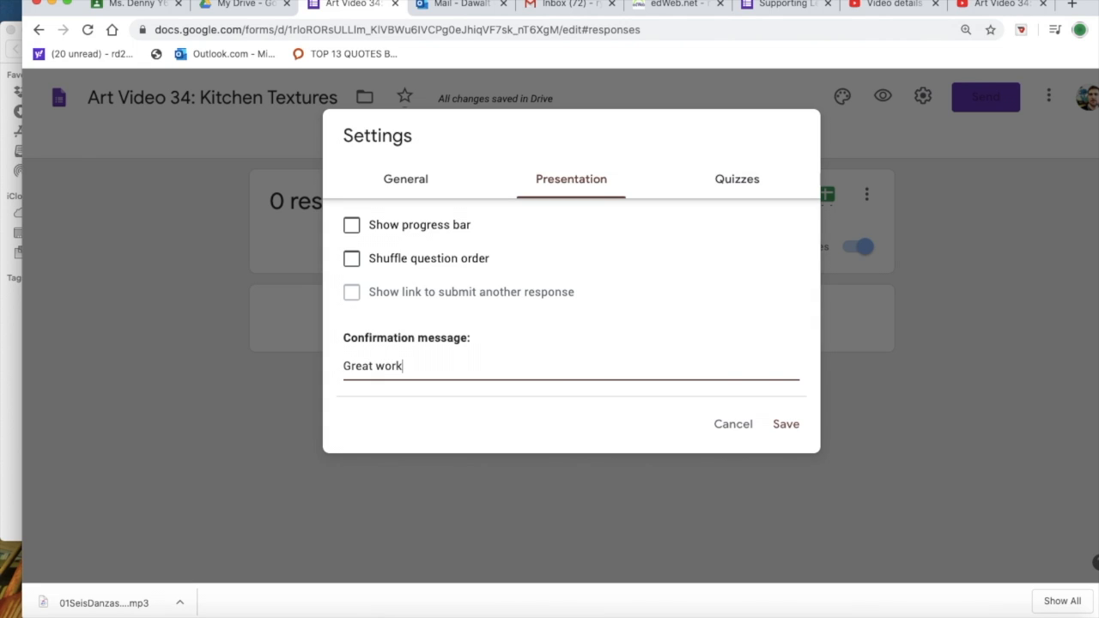
type(" creating textures!!")
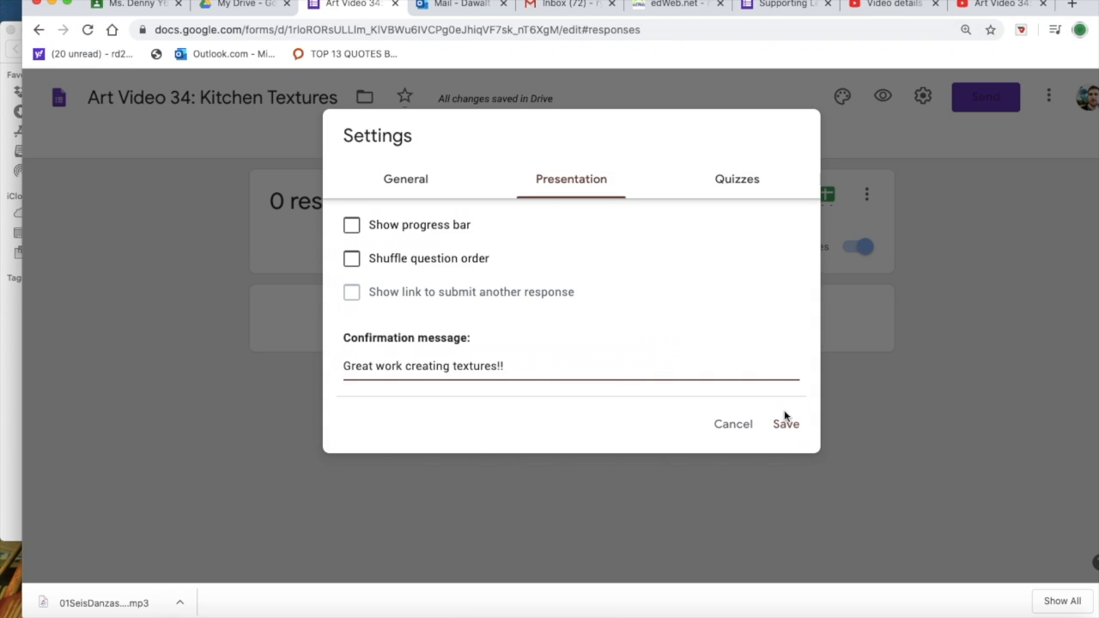
Step: Make the form a quiz, review its grading and respondent options, and save the settings
left_click(733, 184)
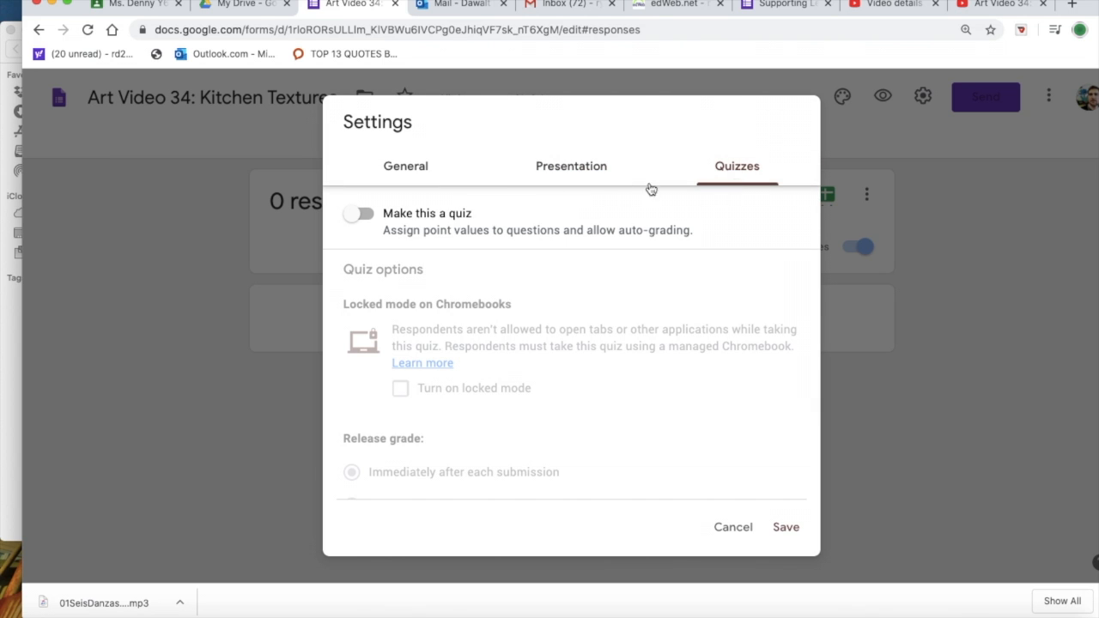
left_click(382, 219)
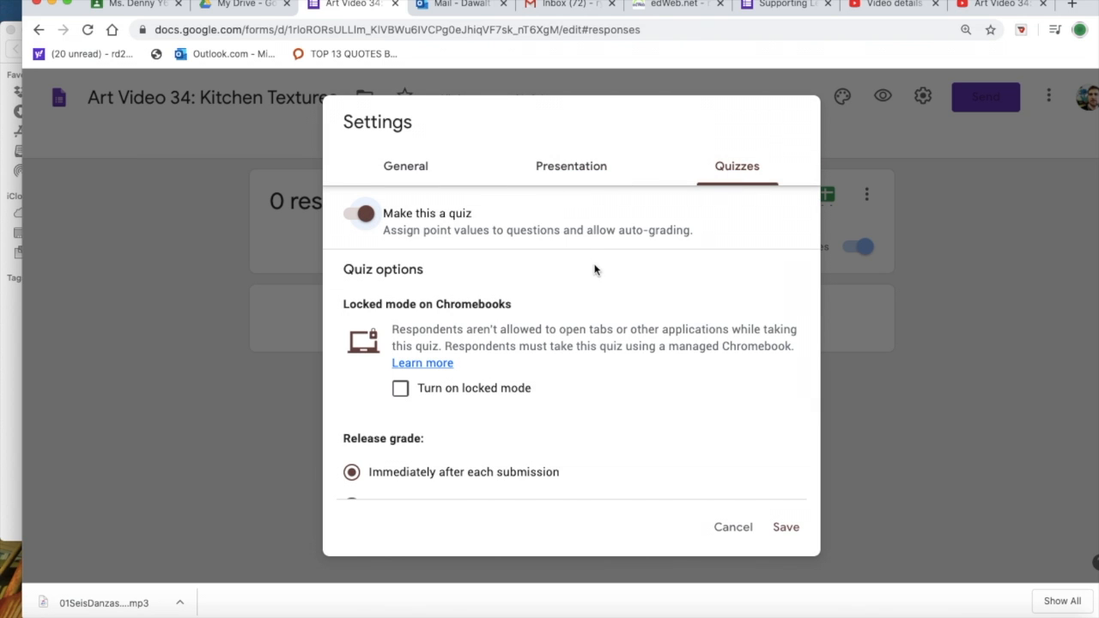
scroll(691, 410, "down", 5)
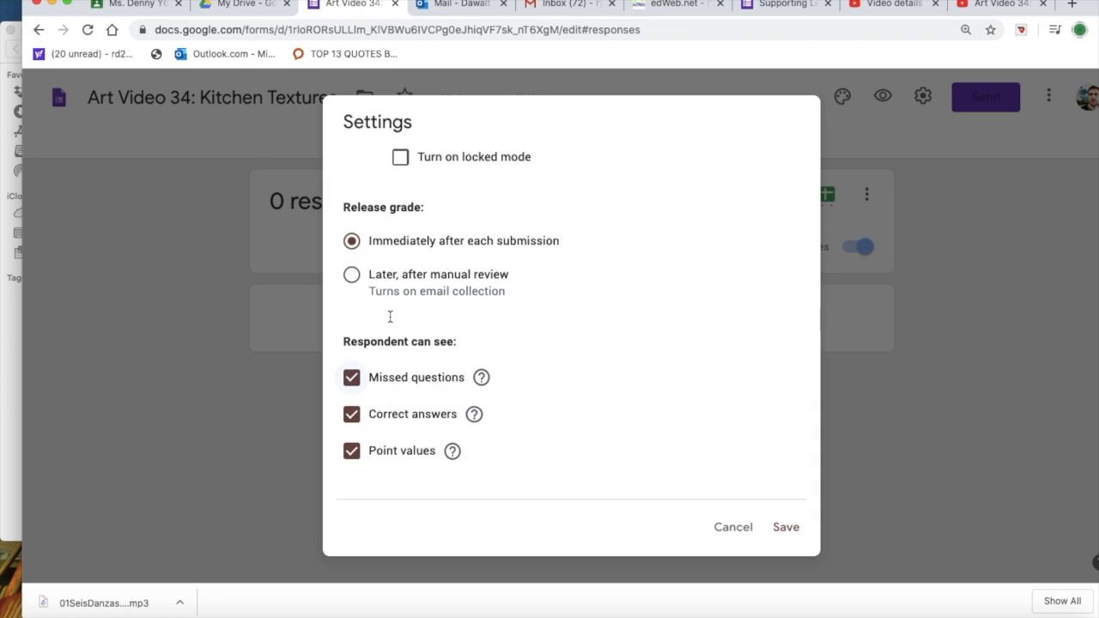
left_click(783, 530)
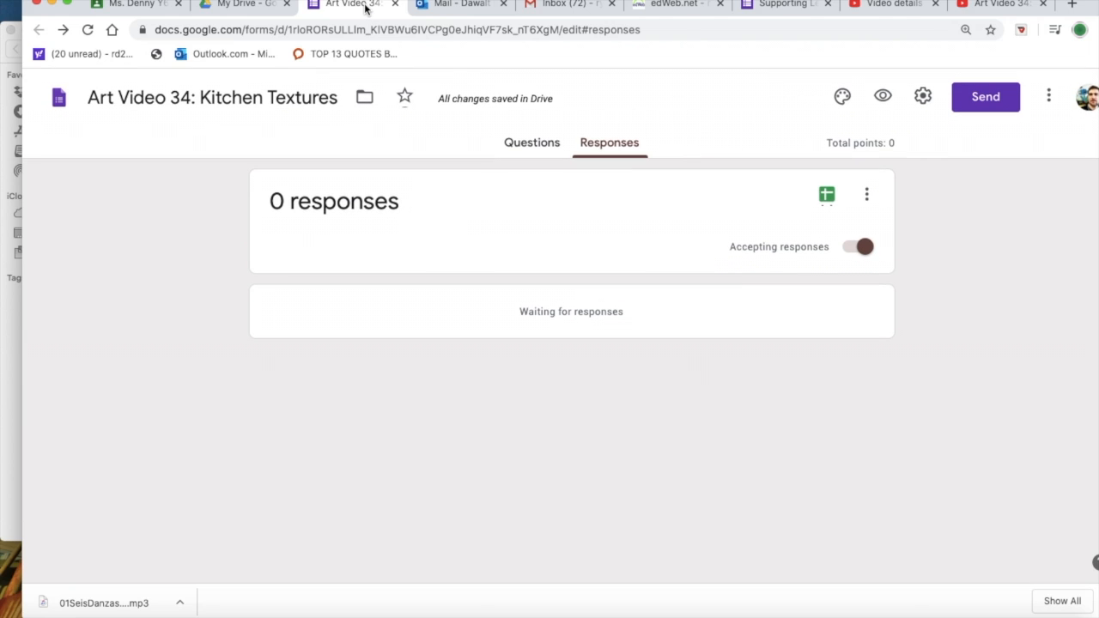
Step: Switch to Google Classroom and open the stream of class Y64 from the list of classes
left_click(229, 5)
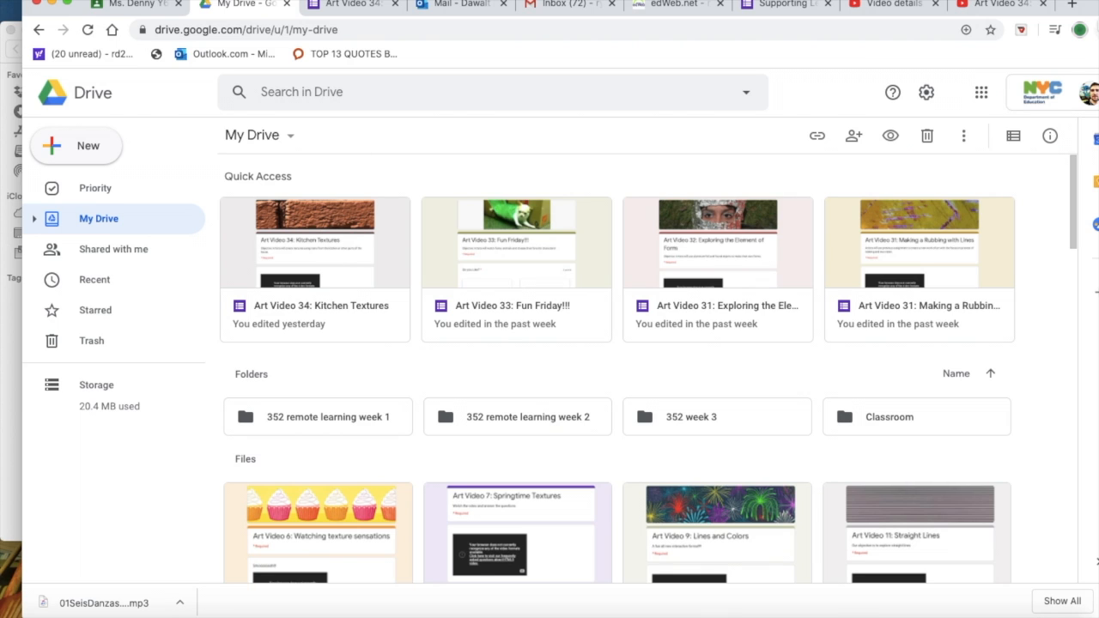
left_click(116, 5)
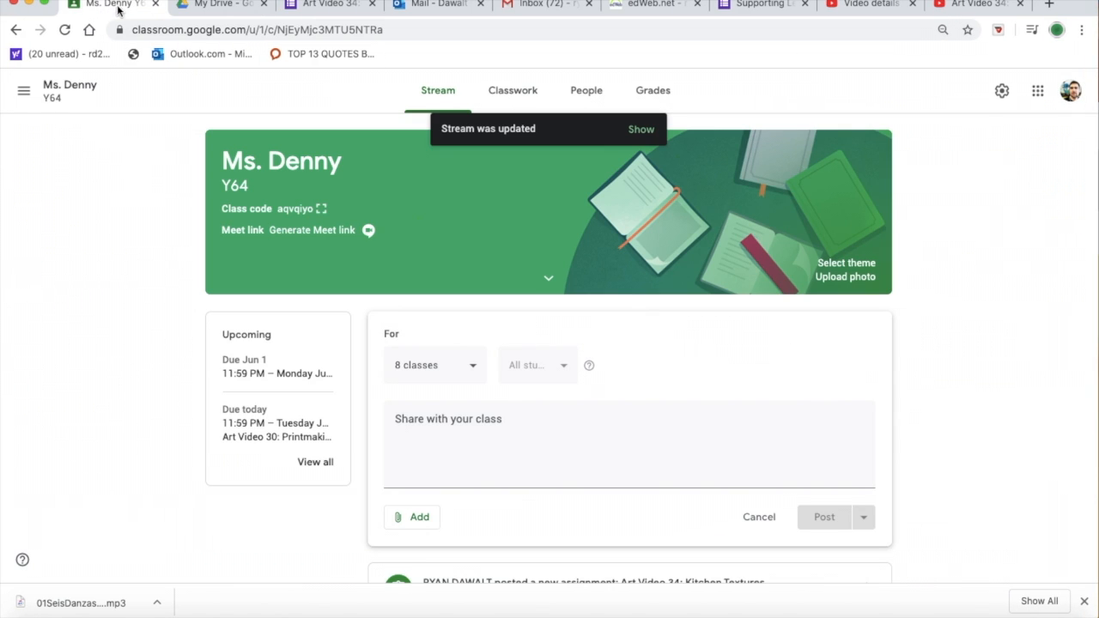
left_click(24, 91)
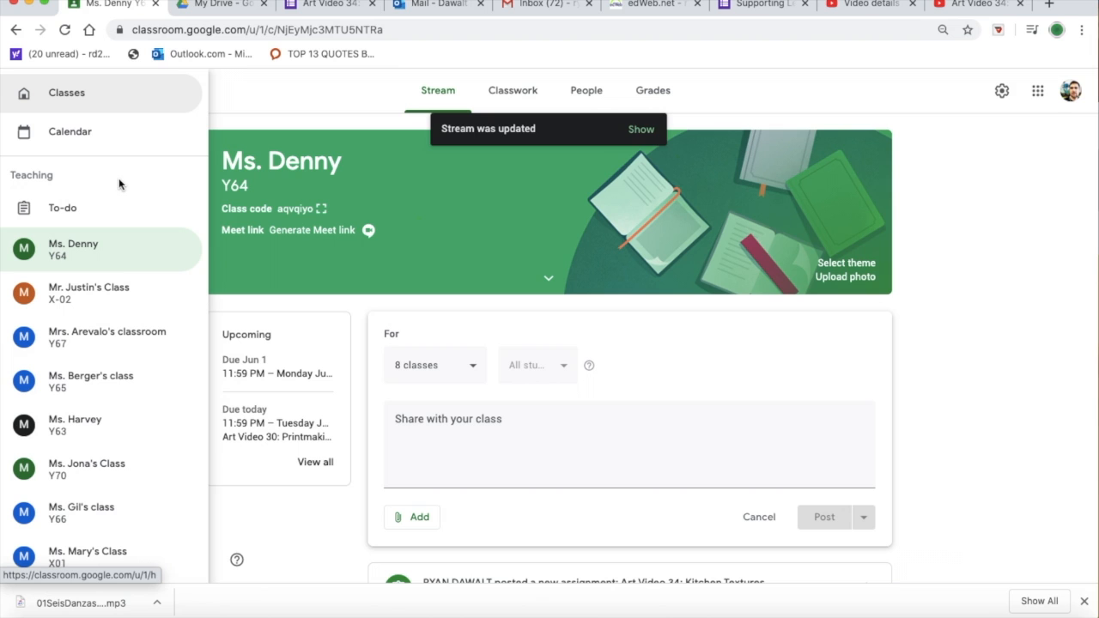
left_click(96, 250)
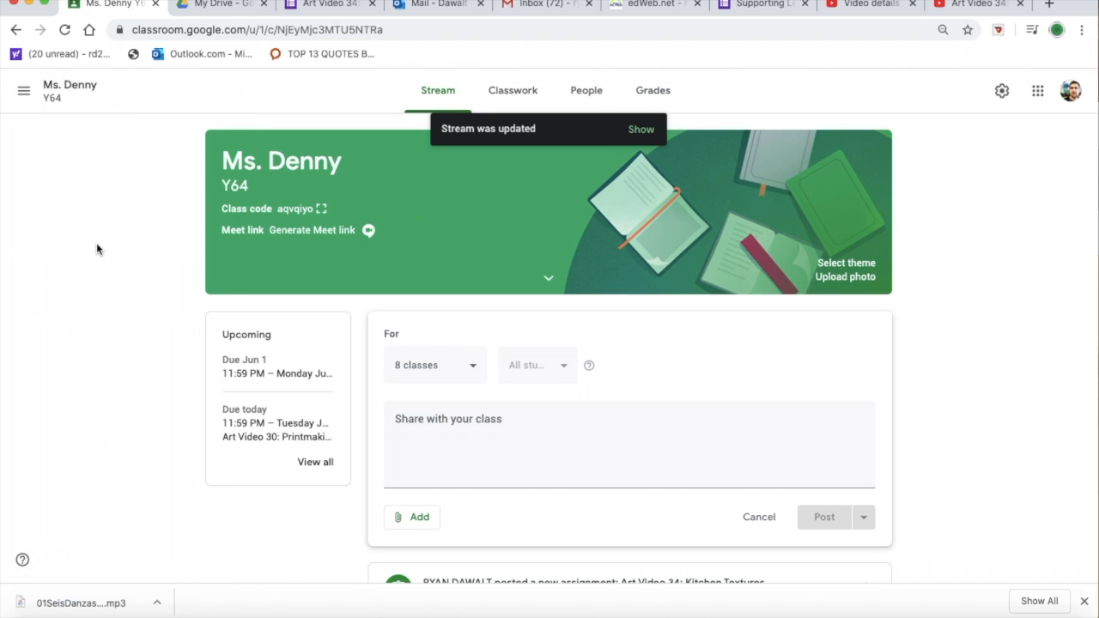
Step: Move the browser window aside to uncover the desktop and close the texture folder window
left_click_drag(95, 2, 338, 2)
left_click(104, 36)
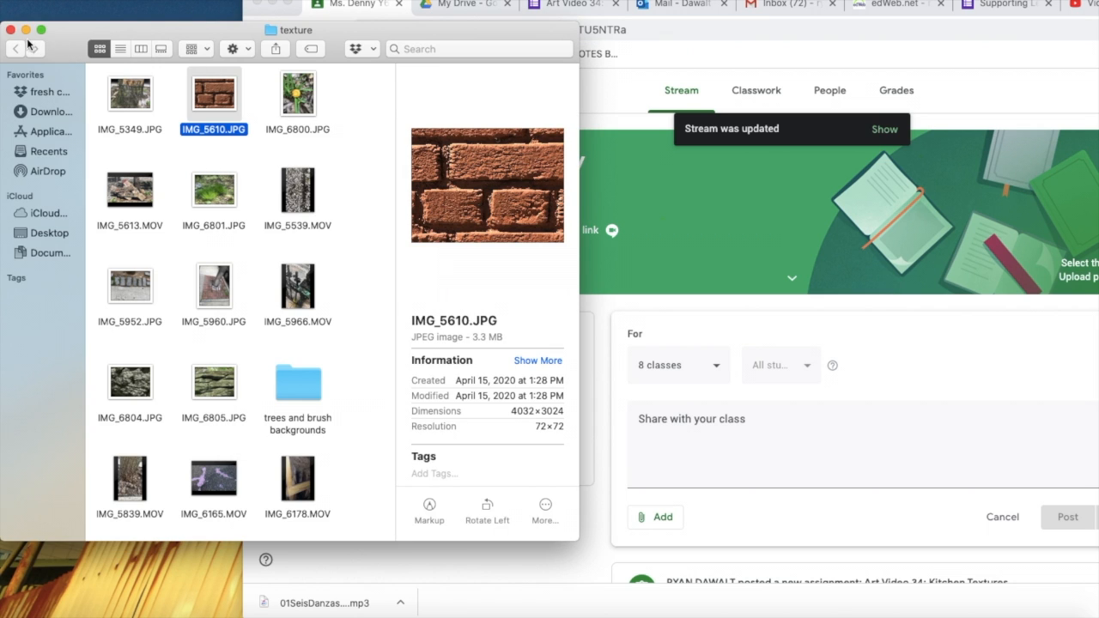
left_click(11, 30)
left_click_drag(448, 4, 517, 4)
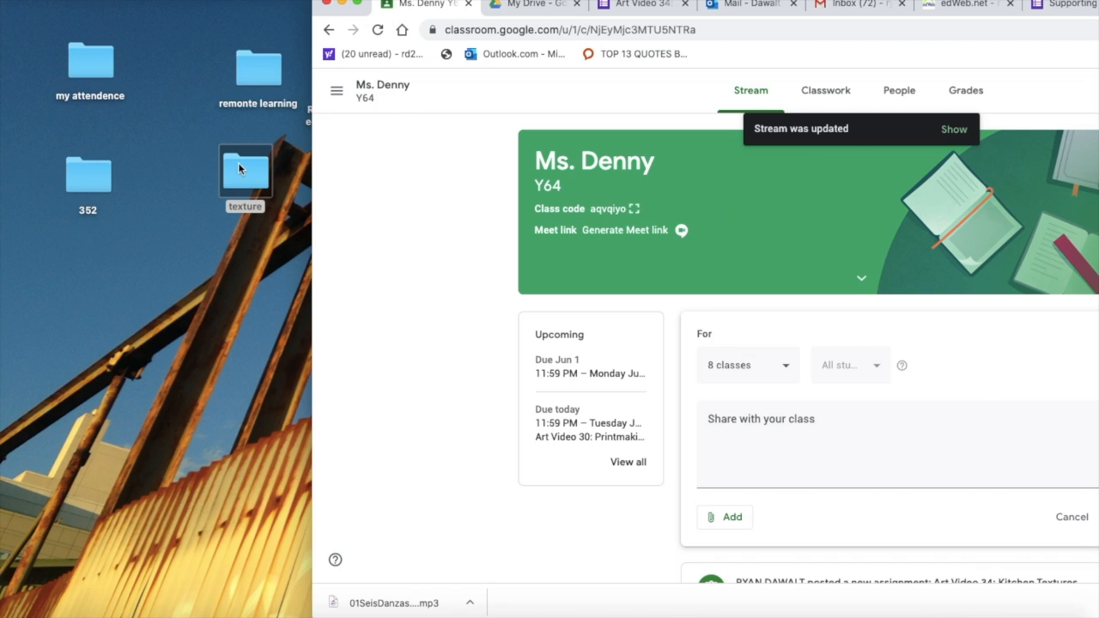
Step: Open Morning Message.docx from the morning message folder, starting from the desktop's remonte learning folder and its daily subfolder
left_click(265, 73)
double_click(266, 72)
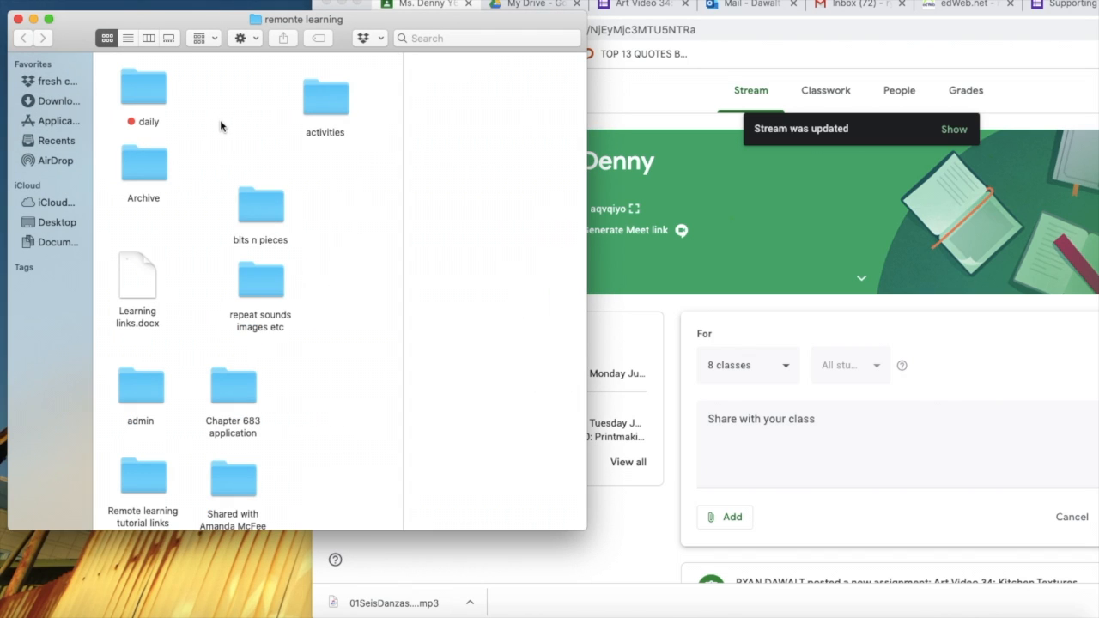
double_click(146, 80)
double_click(215, 144)
double_click(217, 94)
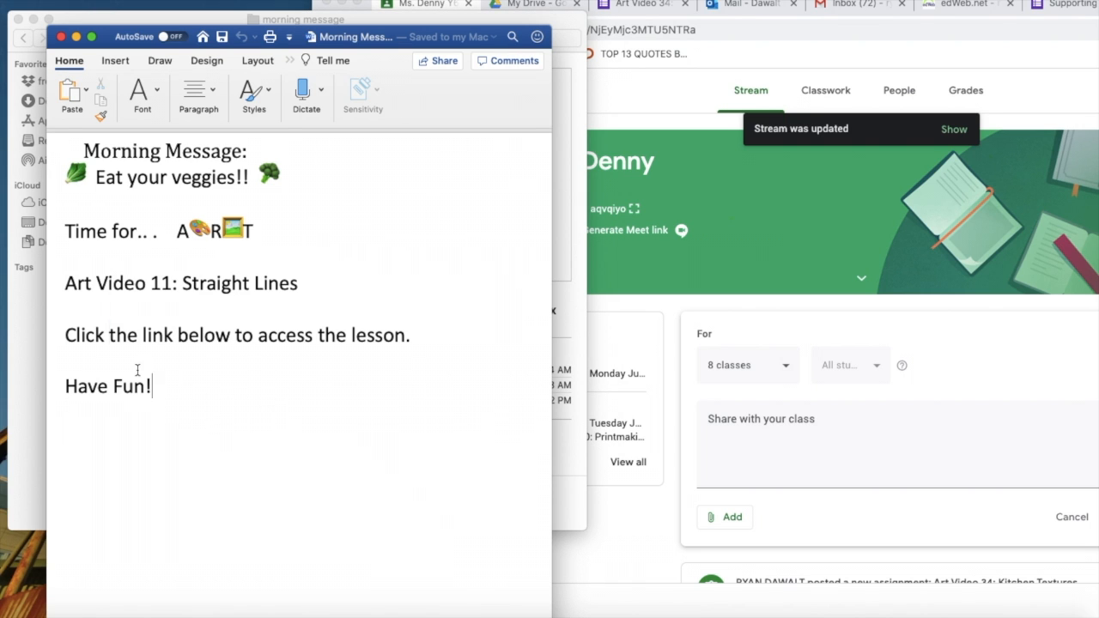
Step: Copy the entire text of the morning message document and close both the document and its folder window
key("super+a")
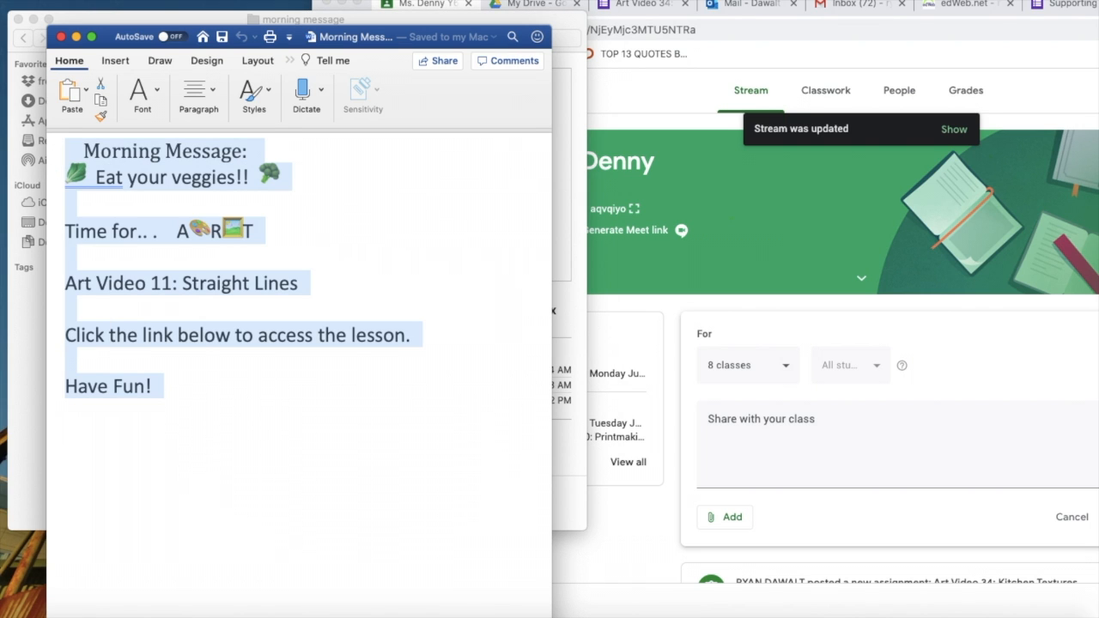
left_click(126, 0)
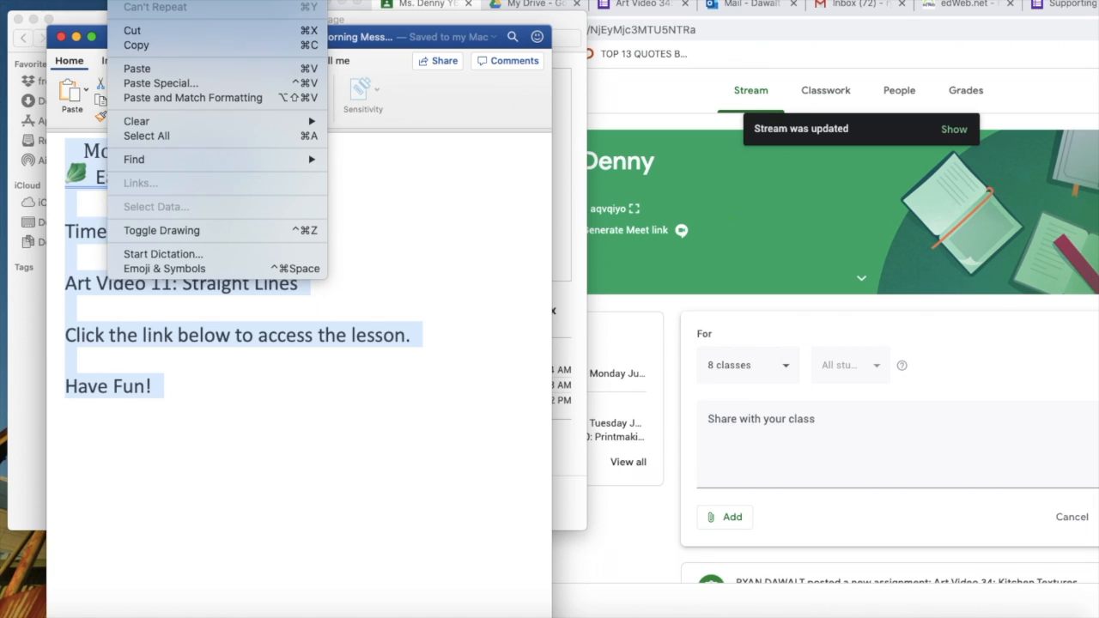
left_click(133, 44)
left_click(60, 37)
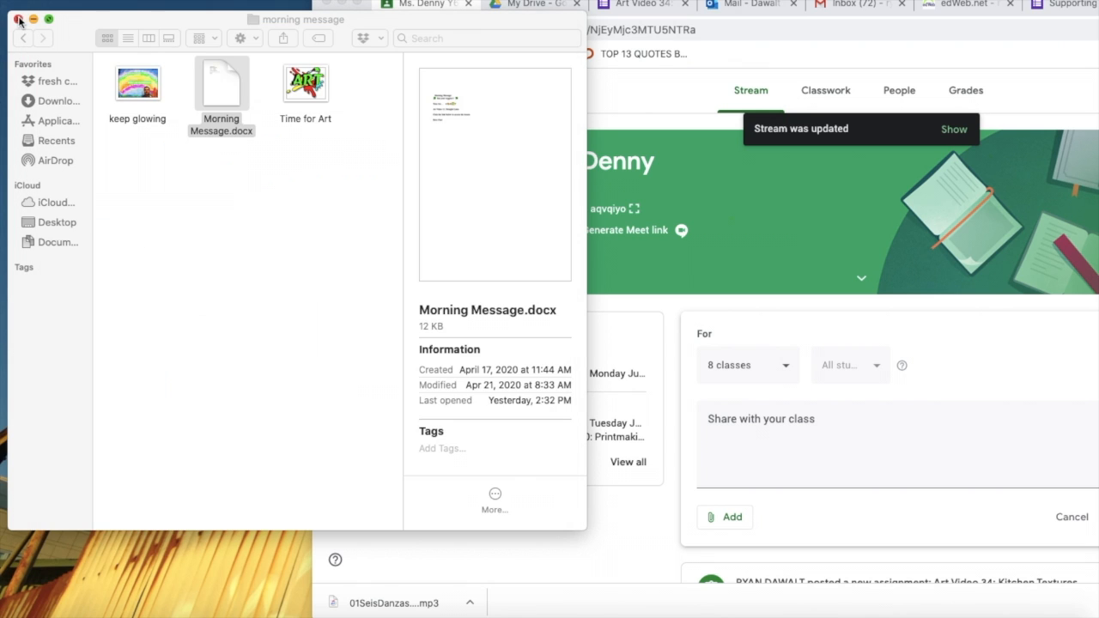
left_click(18, 19)
Step: Move the browser window back over the desktop and return to the class stream in Google Classroom
left_click_drag(666, 3, 447, 1)
left_click_drag(517, 0, 222, 0)
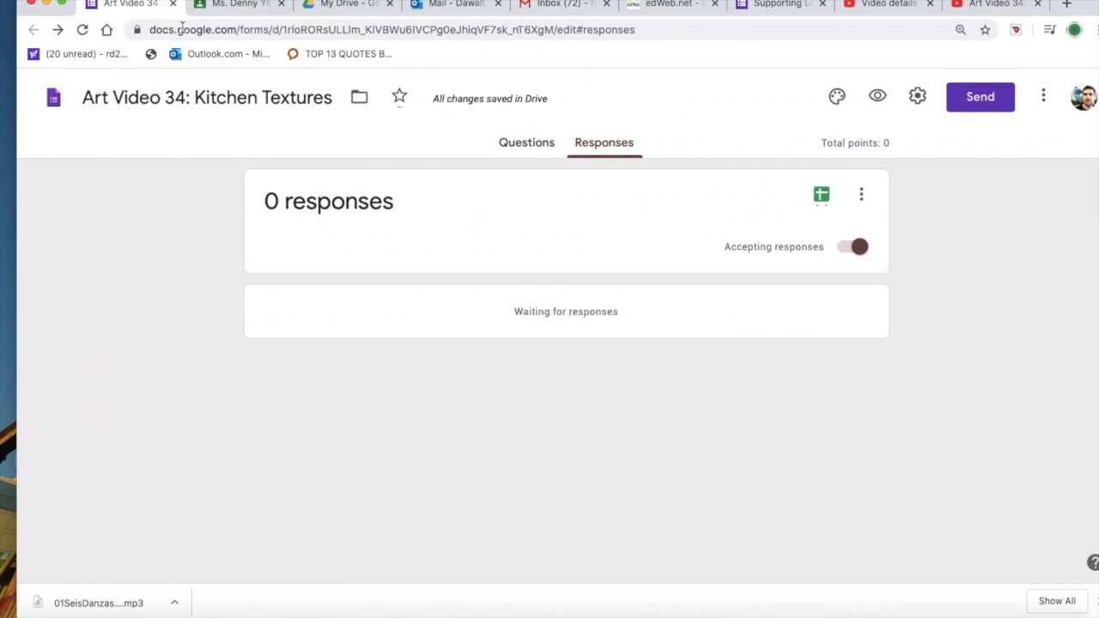
left_click(338, 9)
left_click(256, 8)
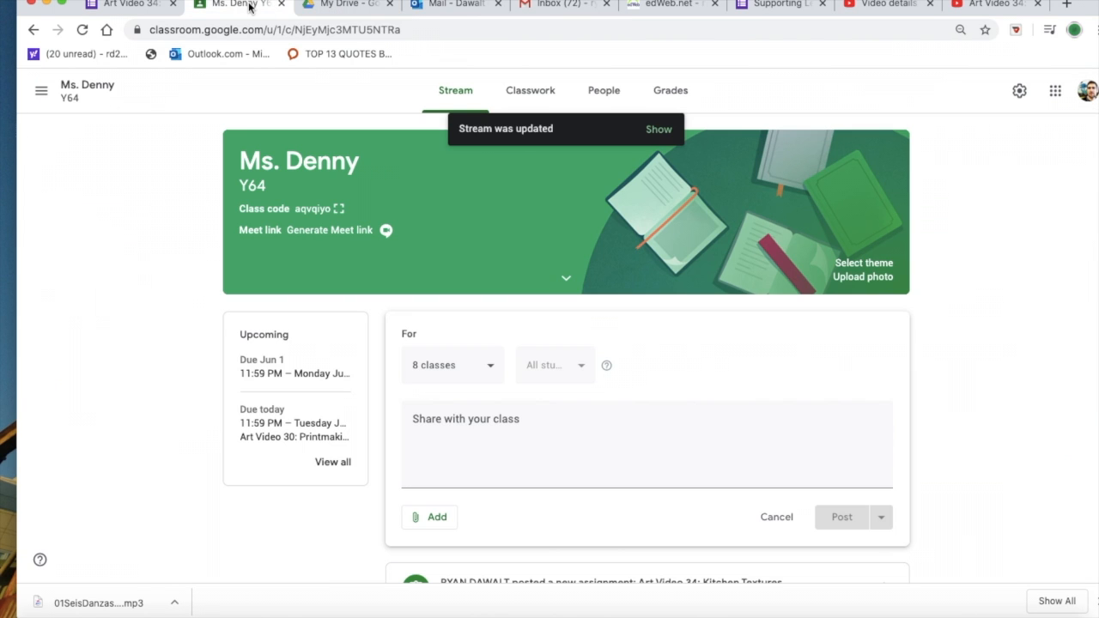
Step: Paste the copied morning message into the class announcement and bring the whole text into view
left_click(486, 445)
right_click(486, 445)
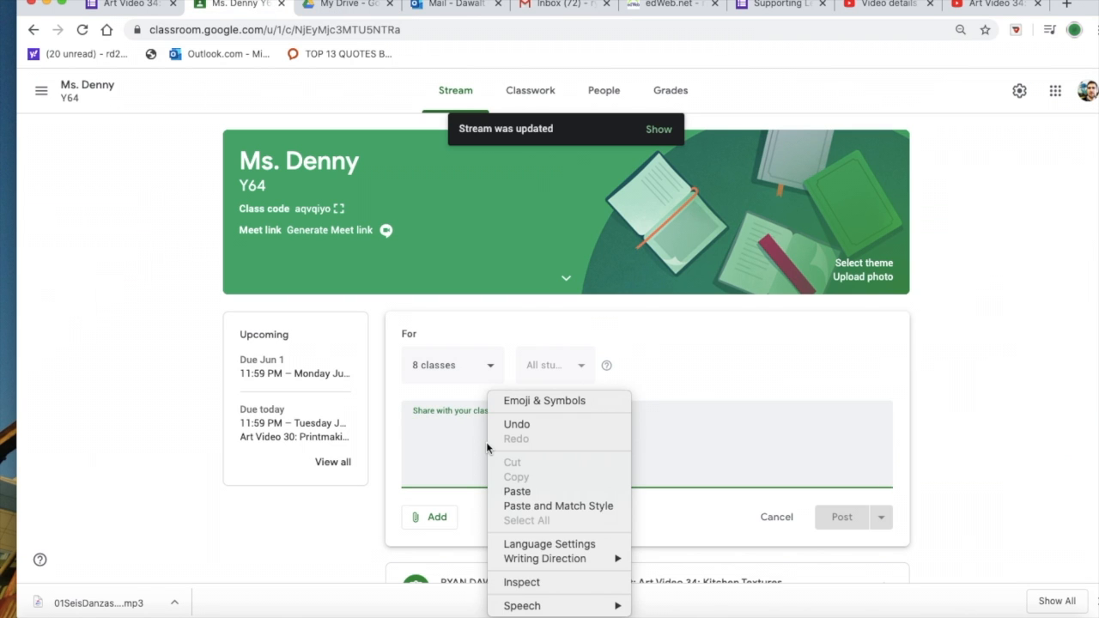
left_click(516, 492)
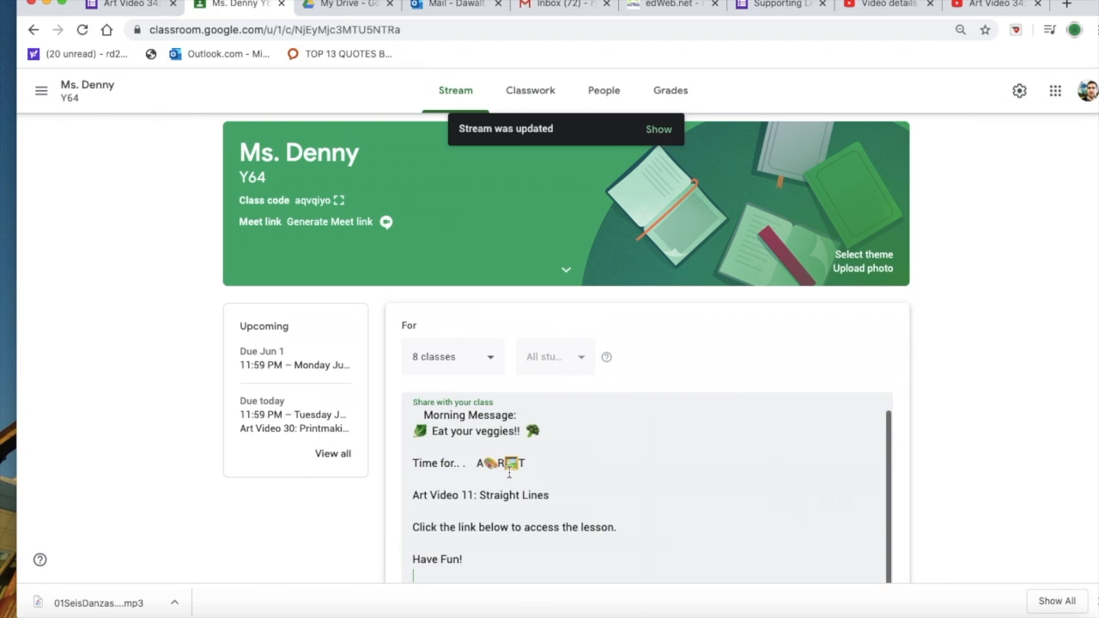
scroll(958, 389, "down", 3)
scroll(962, 392, "up", 1)
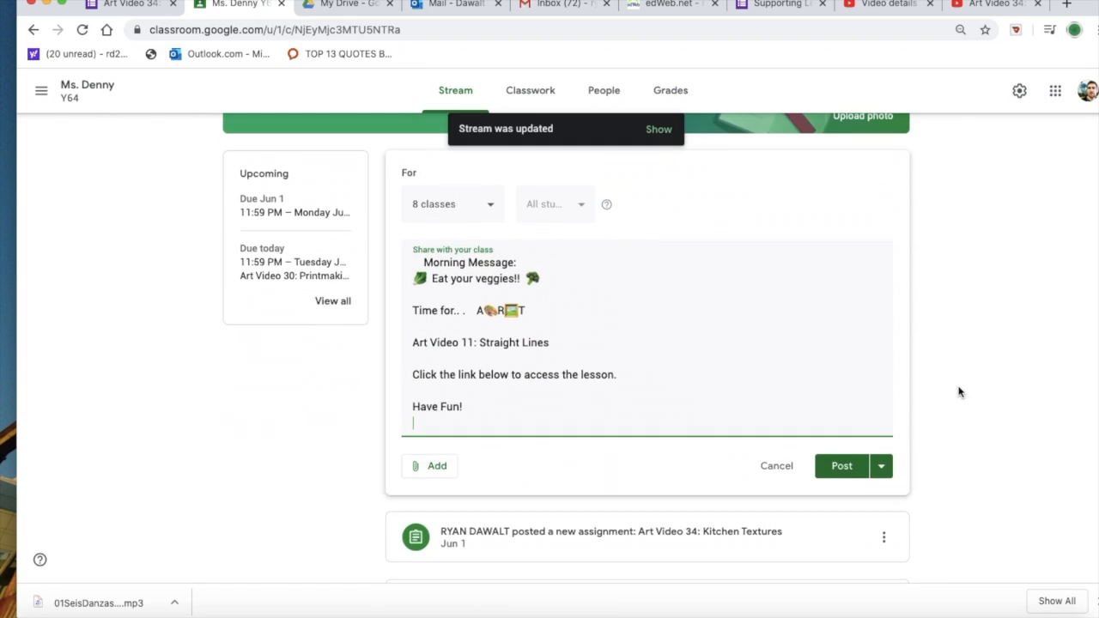
Step: Change the lesson line in the announcement to "Art Video 34: Kitchen textures"
left_click(471, 341)
key("BackSpace")
key("BackSpace")
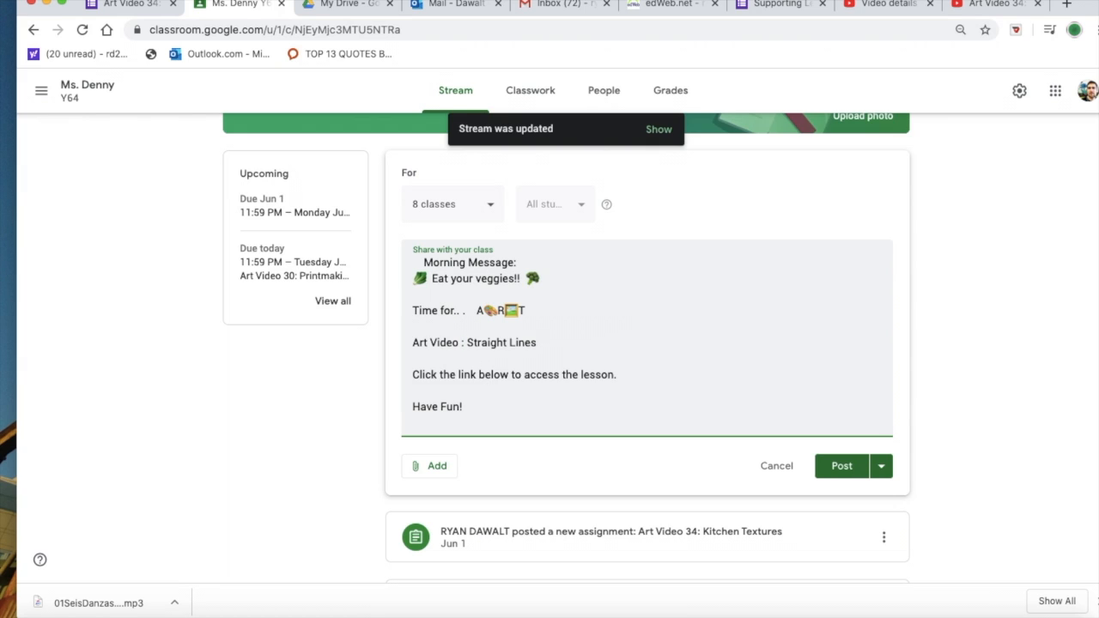
type("34")
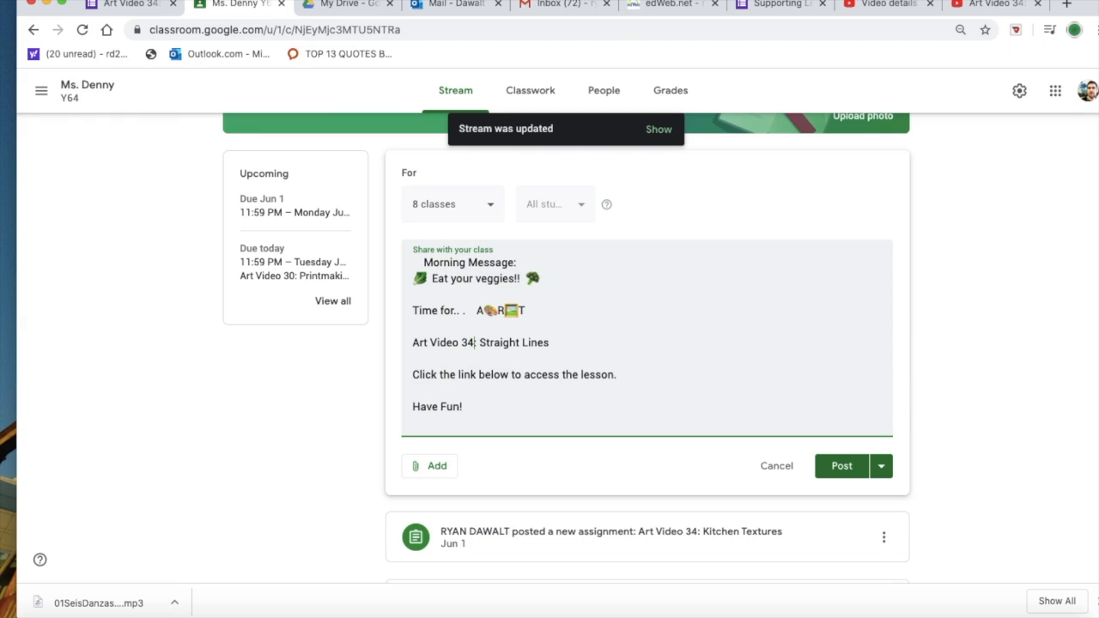
left_click_drag(554, 342, 478, 343)
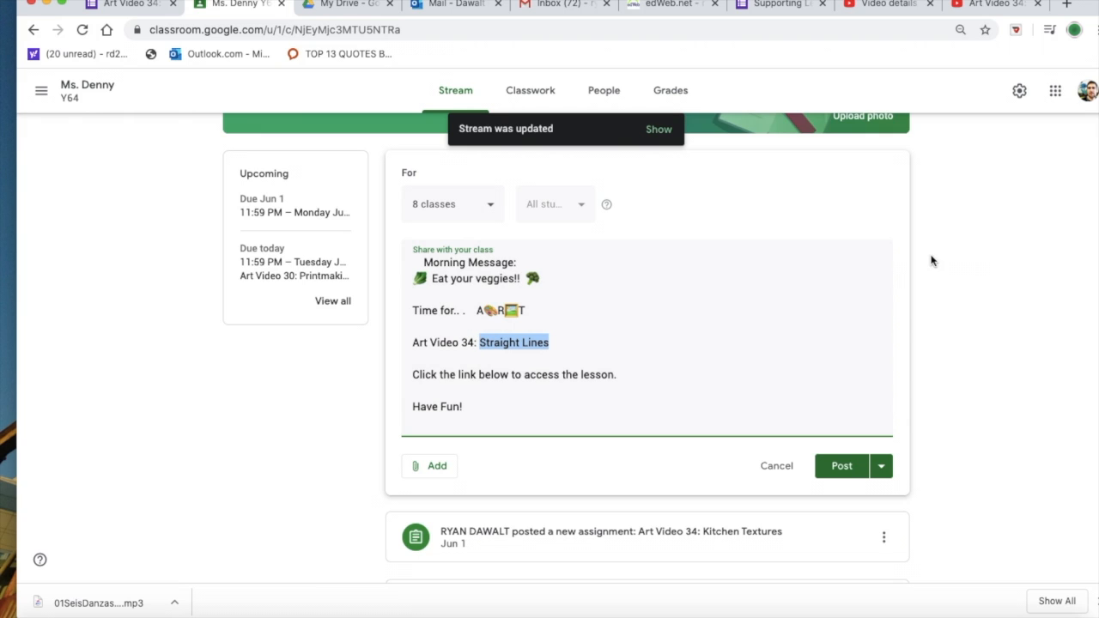
type("Kitch")
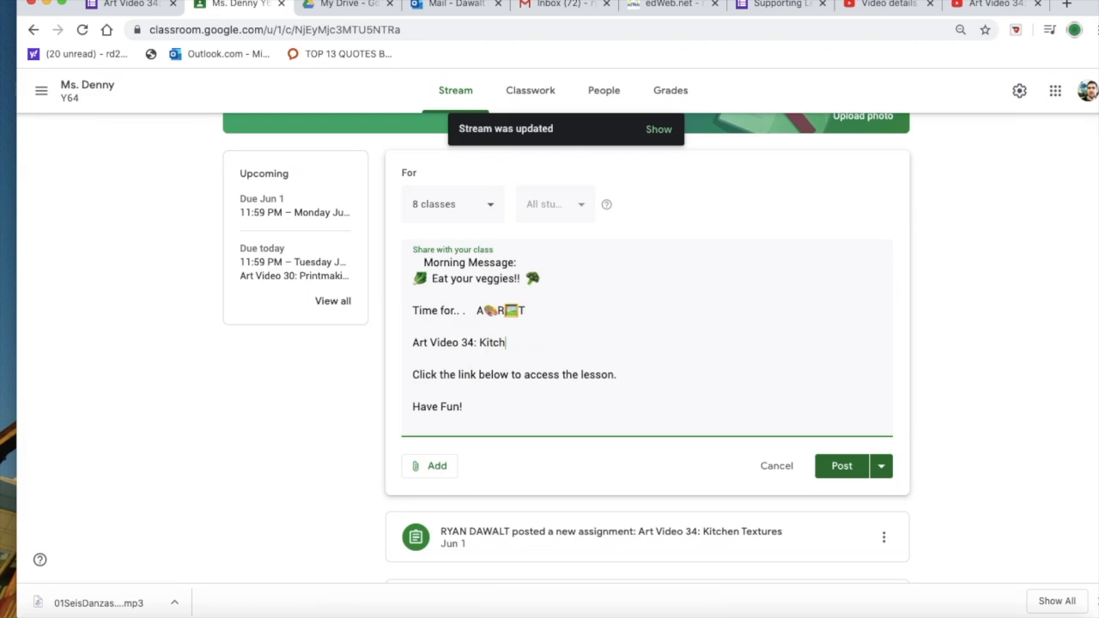
type("en textures")
left_click(1004, 382)
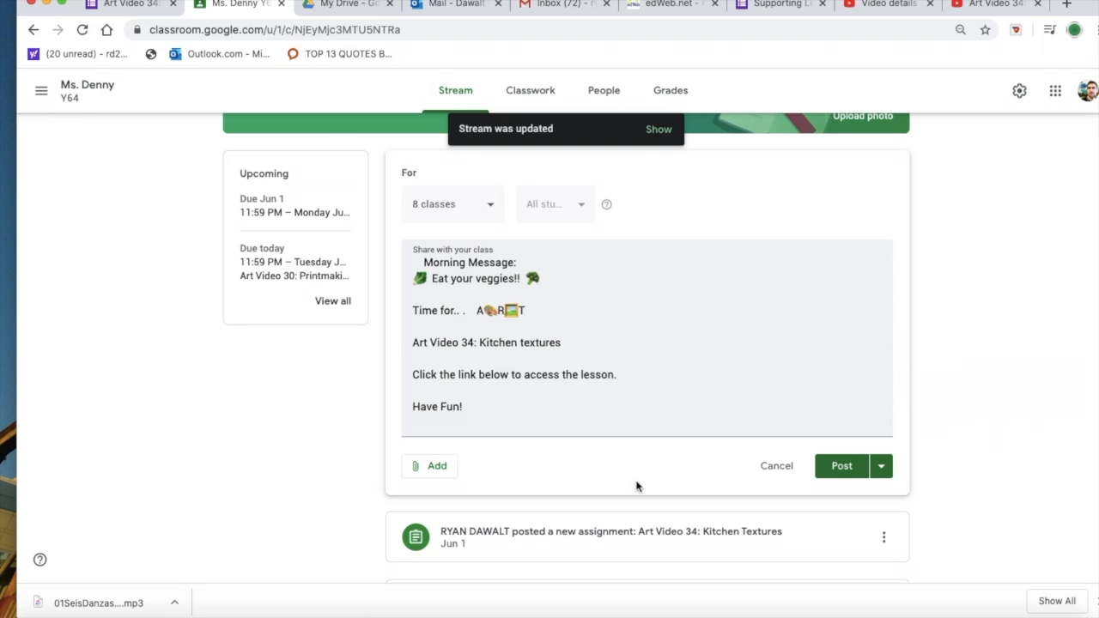
Step: Attach today's Art Video 34: Kitchen Textures form from Google Drive to the announcement
left_click(438, 467)
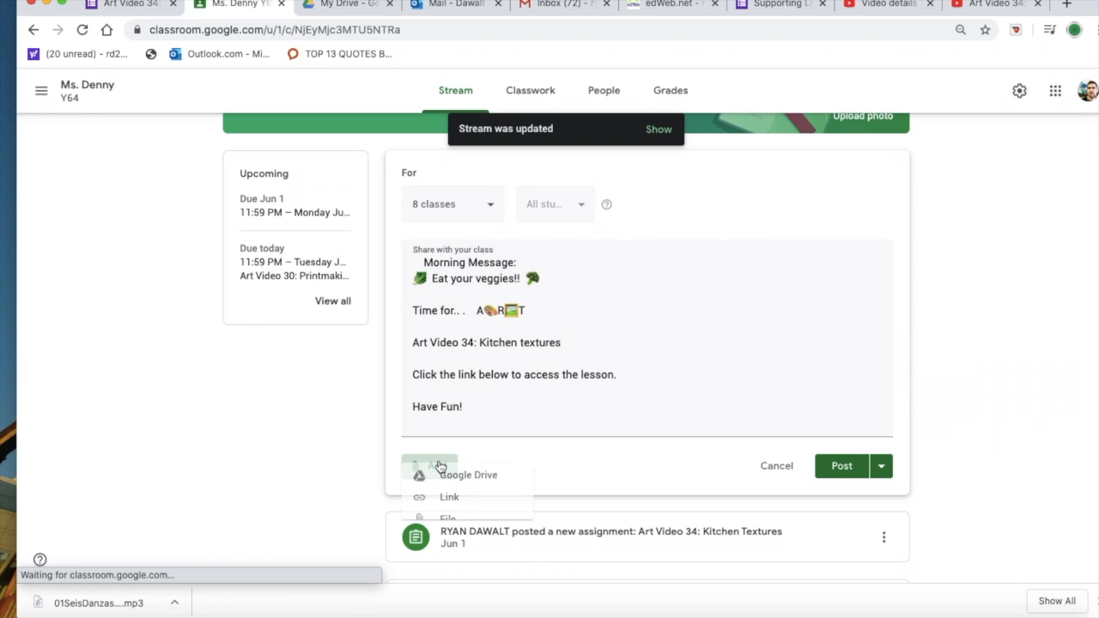
left_click(448, 496)
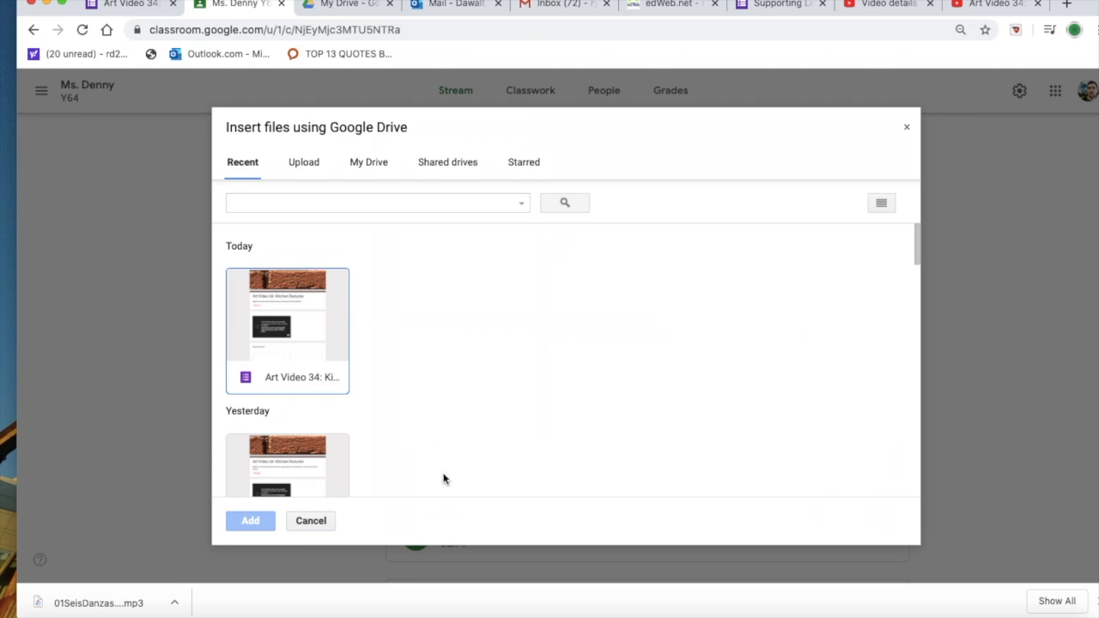
left_click(281, 331)
left_click(250, 520)
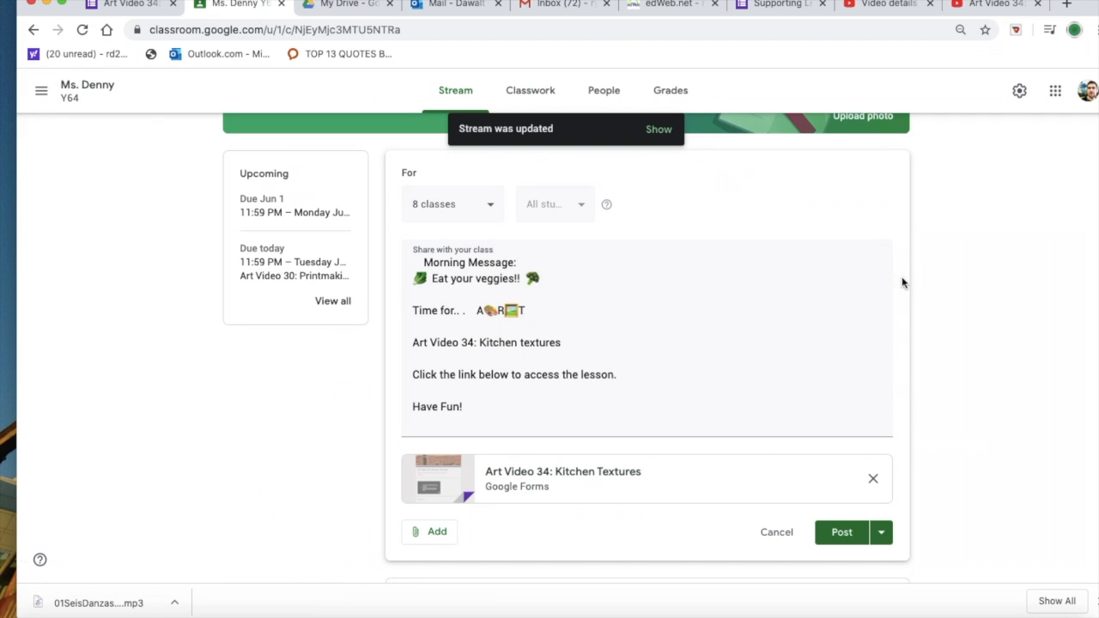
Step: Check which classes are selected to receive the announcement and review the finished post
left_click(491, 208)
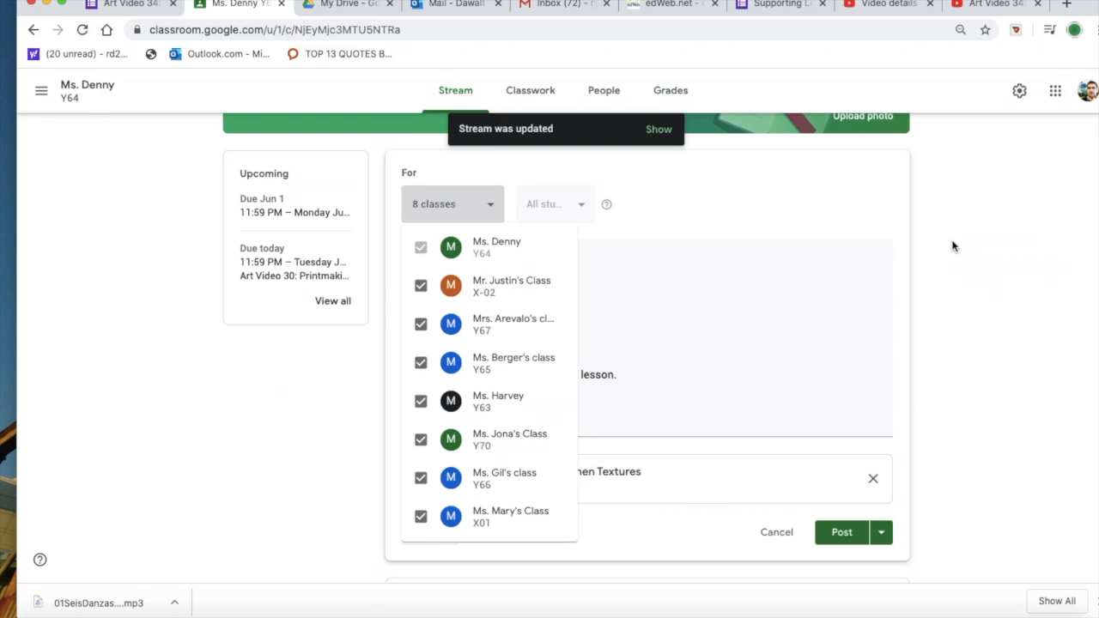
left_click(952, 246)
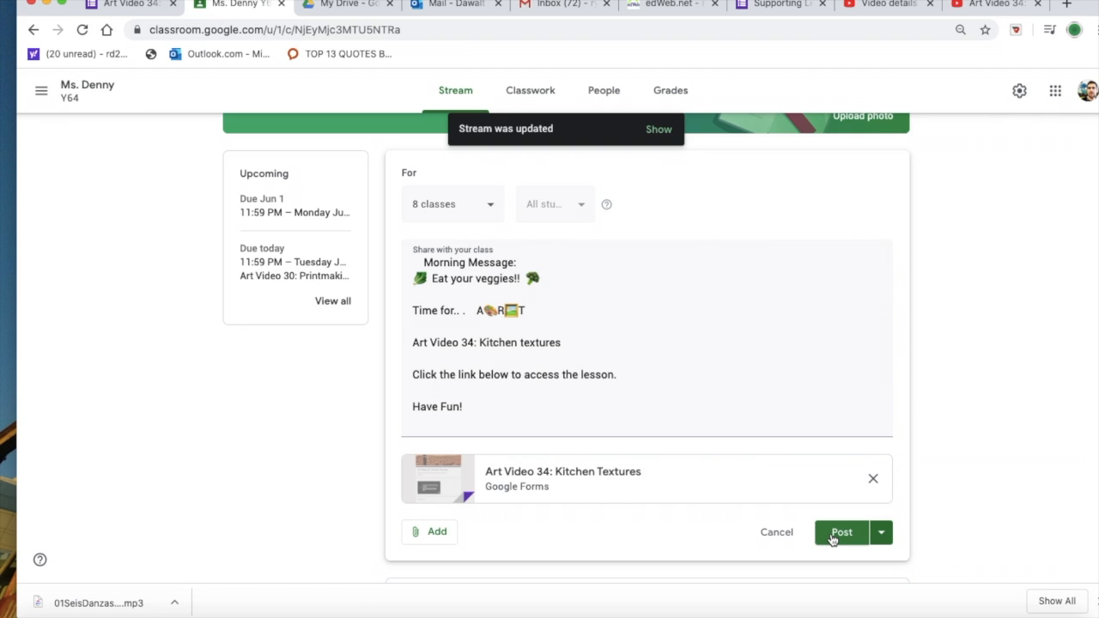
scroll(675, 421, "down", 5)
scroll(676, 423, "up", 7)
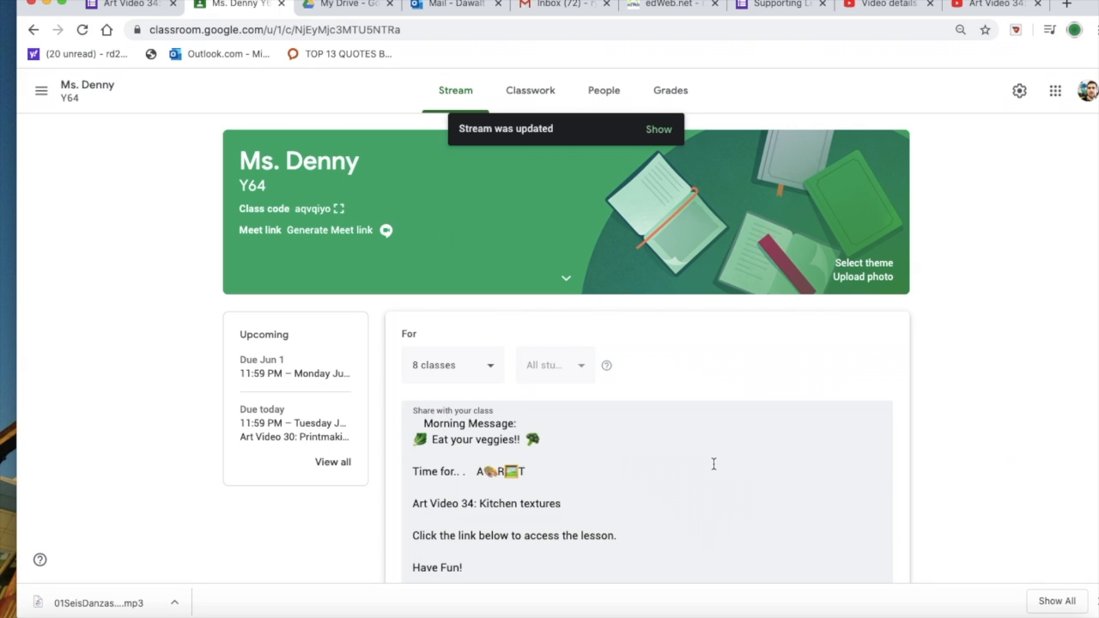
Step: Review the drafted announcement from its class selection and message down to the attached form
scroll(1019, 445, "down", 6)
scroll(1018, 444, "up", 1)
scroll(1018, 445, "up", 3)
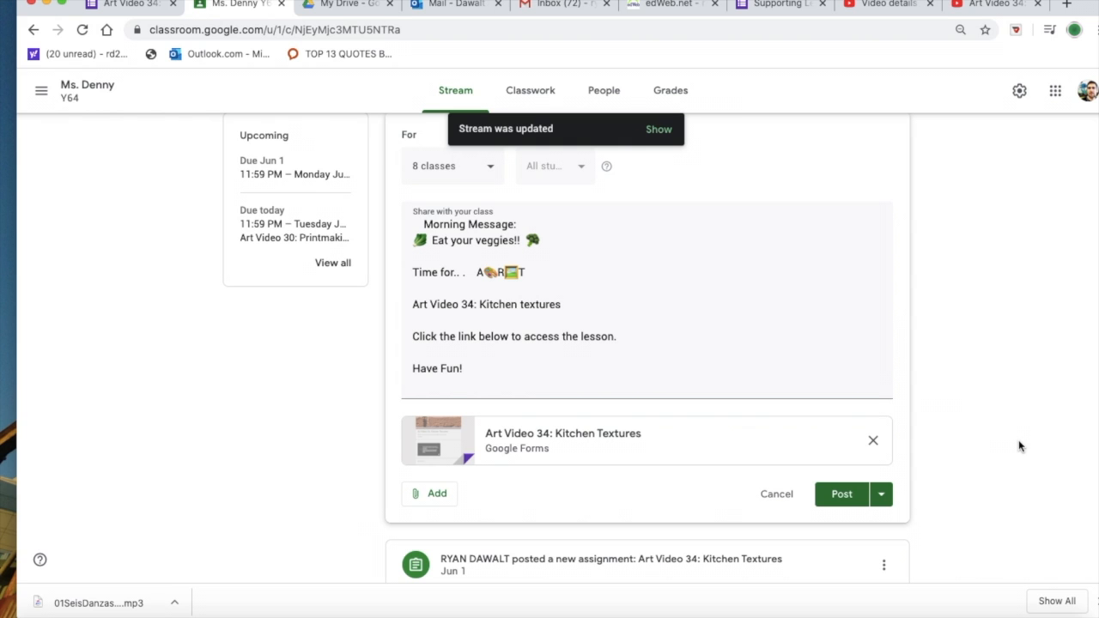
scroll(739, 316, "up", 3)
scroll(739, 317, "down", 3)
scroll(739, 318, "down", 2)
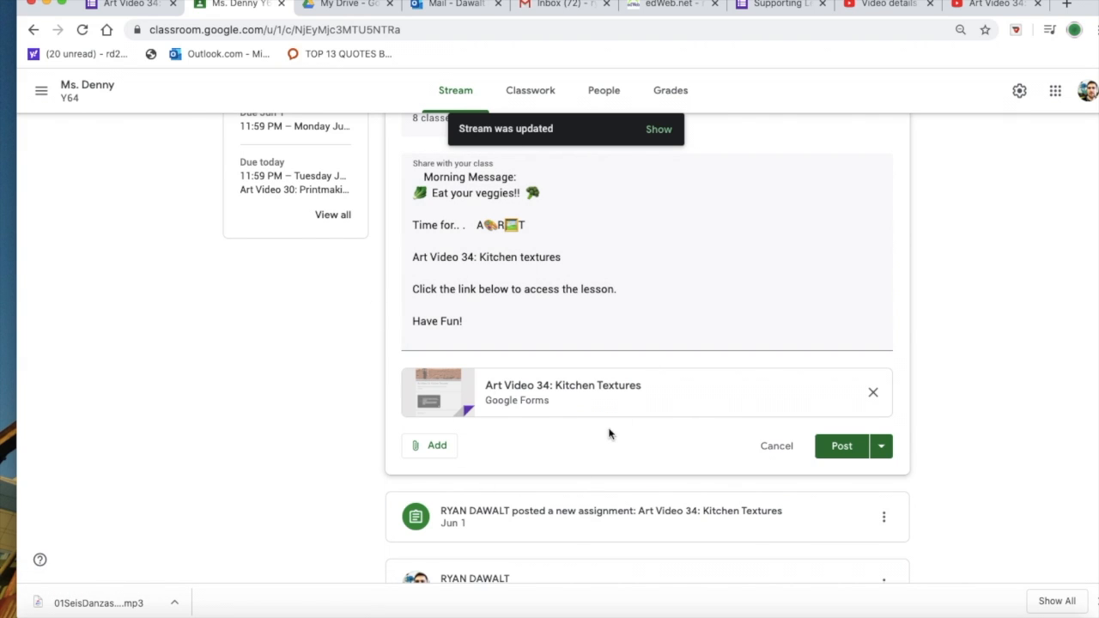
scroll(661, 246, "up", 1)
scroll(662, 246, "up", 1)
scroll(663, 250, "up", 3)
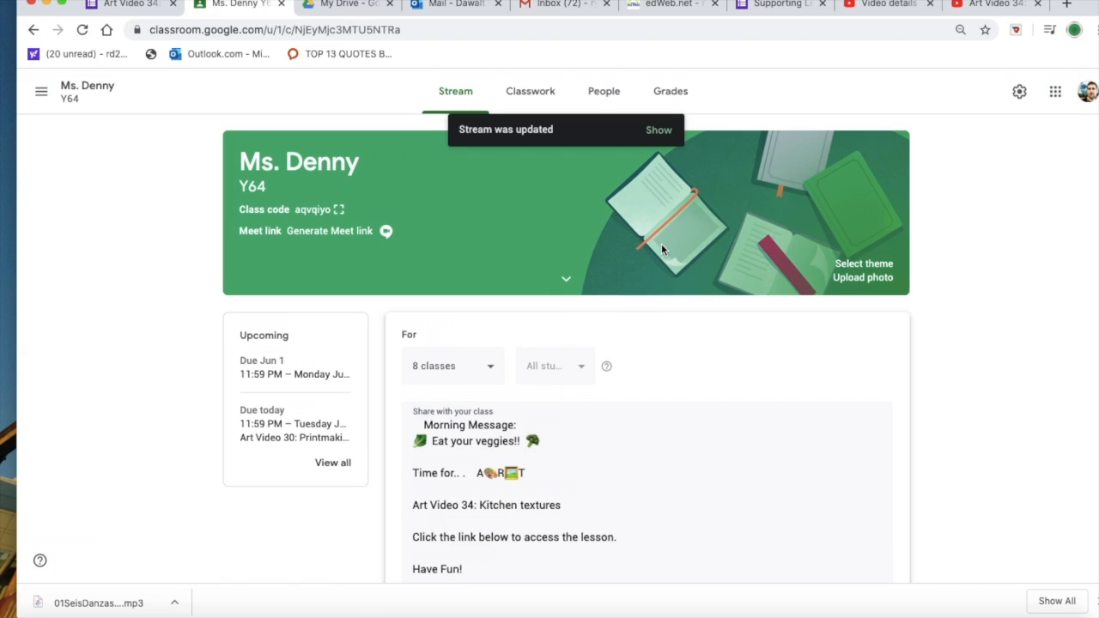
Step: Leave the announcement for the class's Classwork page and examine the Art topic's assignments and due dates
left_click(531, 94)
left_click(632, 355)
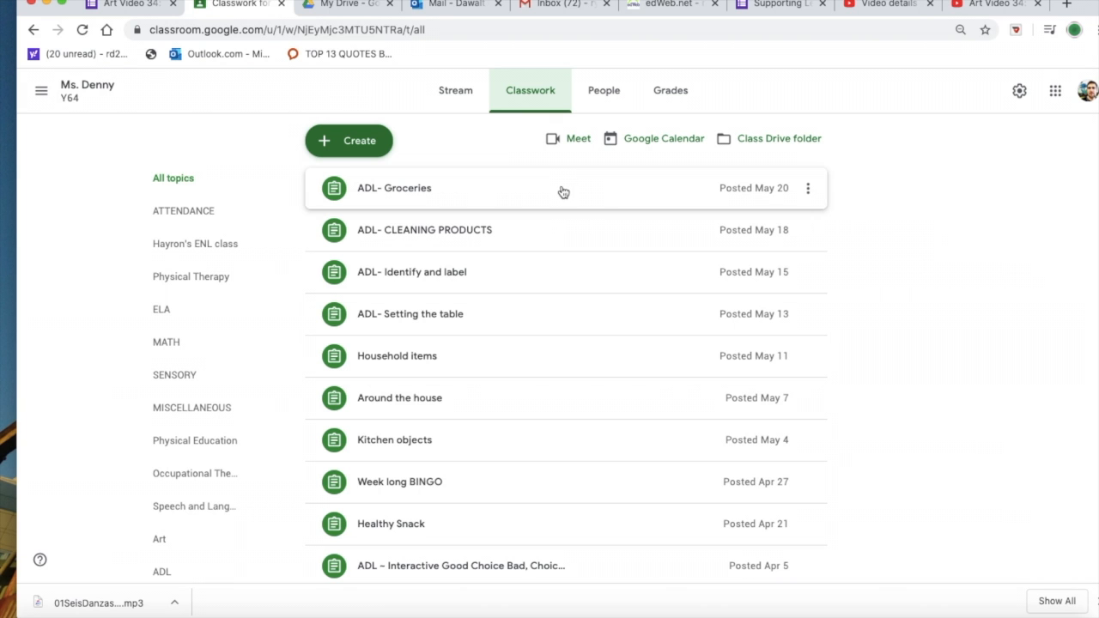
scroll(562, 191, "down", 20)
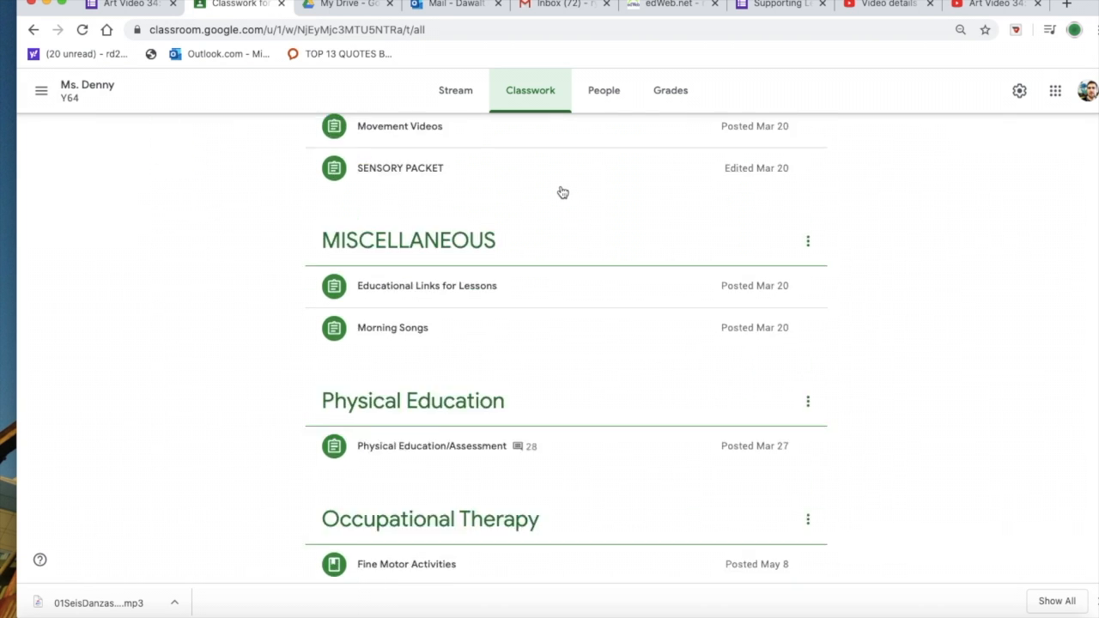
scroll(560, 193, "down", 10)
scroll(560, 194, "up", 3)
scroll(560, 195, "up", 4)
scroll(561, 195, "down", 1)
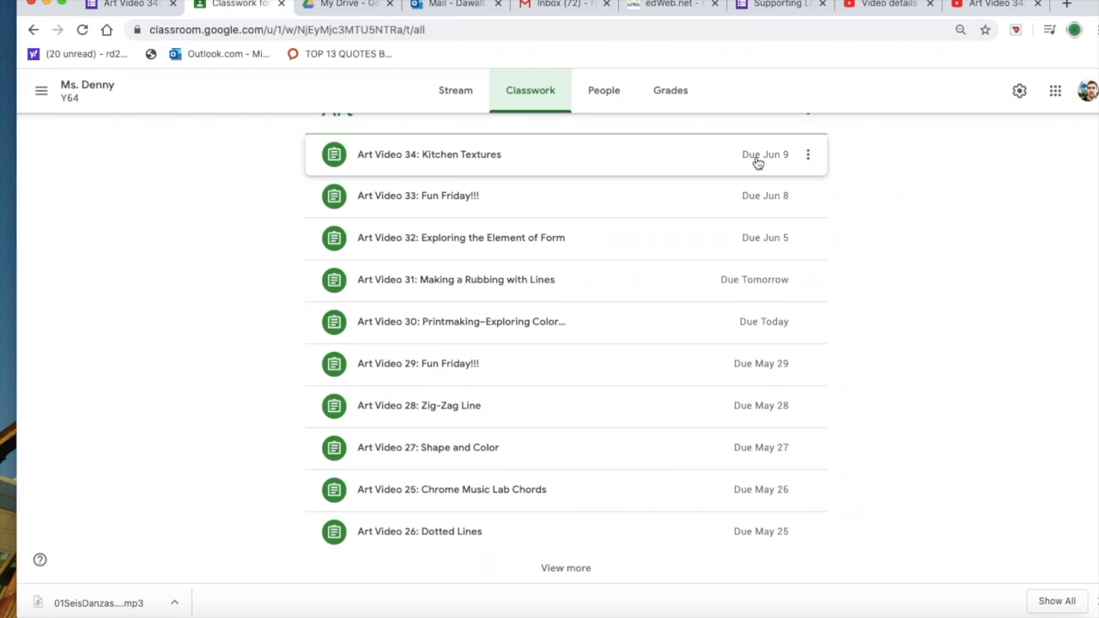
scroll(640, 213, "up", 20)
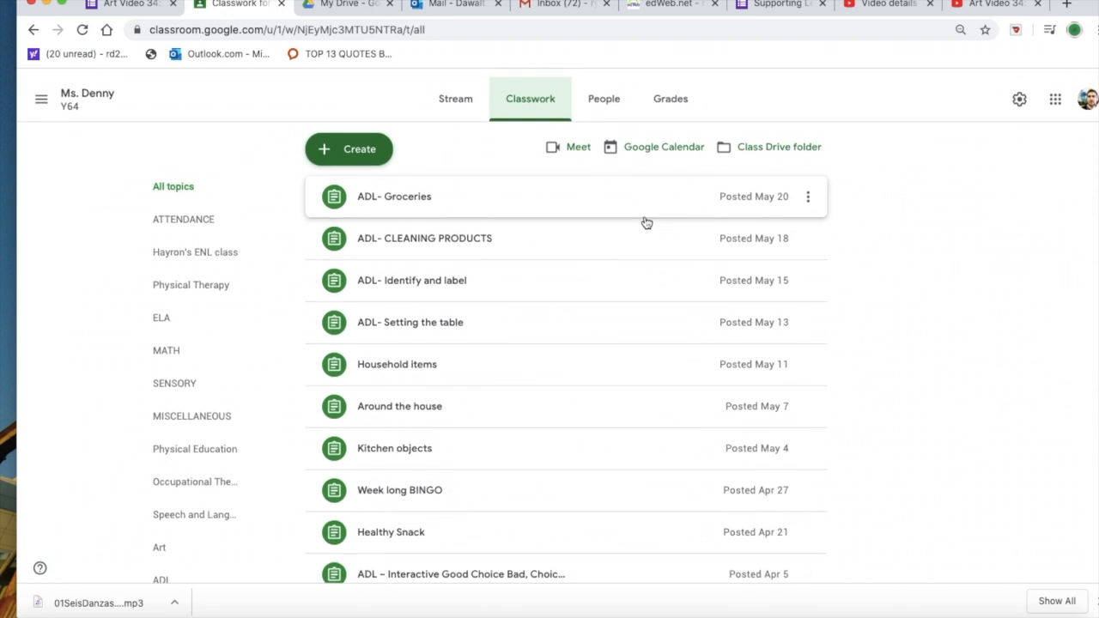
Step: Create a new assignment and title it "Art Video 34: Kitchen Textures" by copying the title from the form
left_click(348, 140)
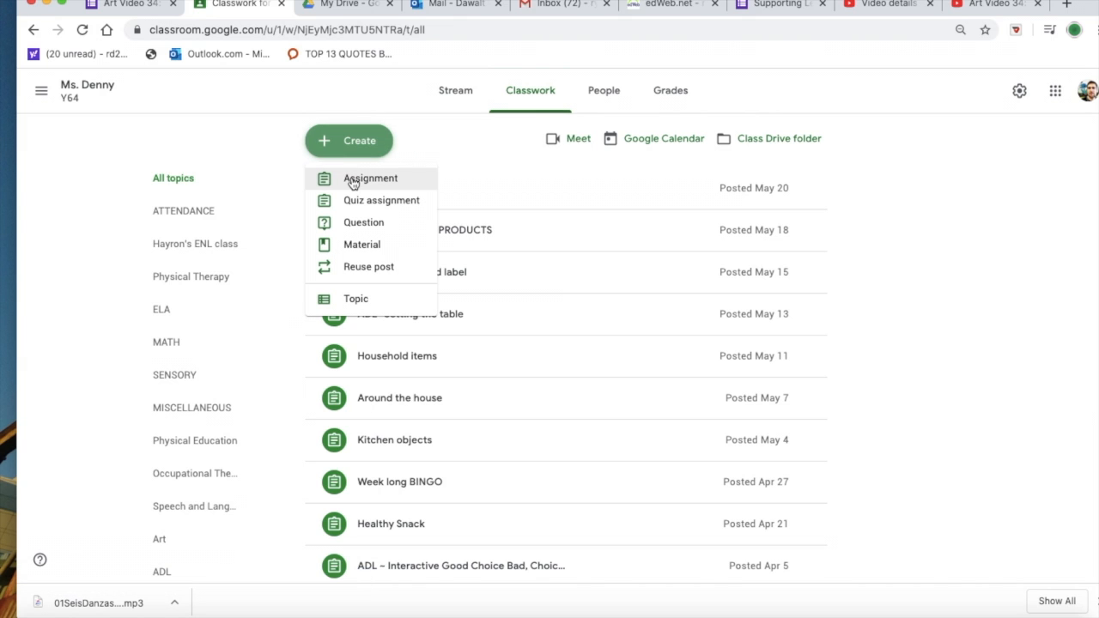
left_click(352, 182)
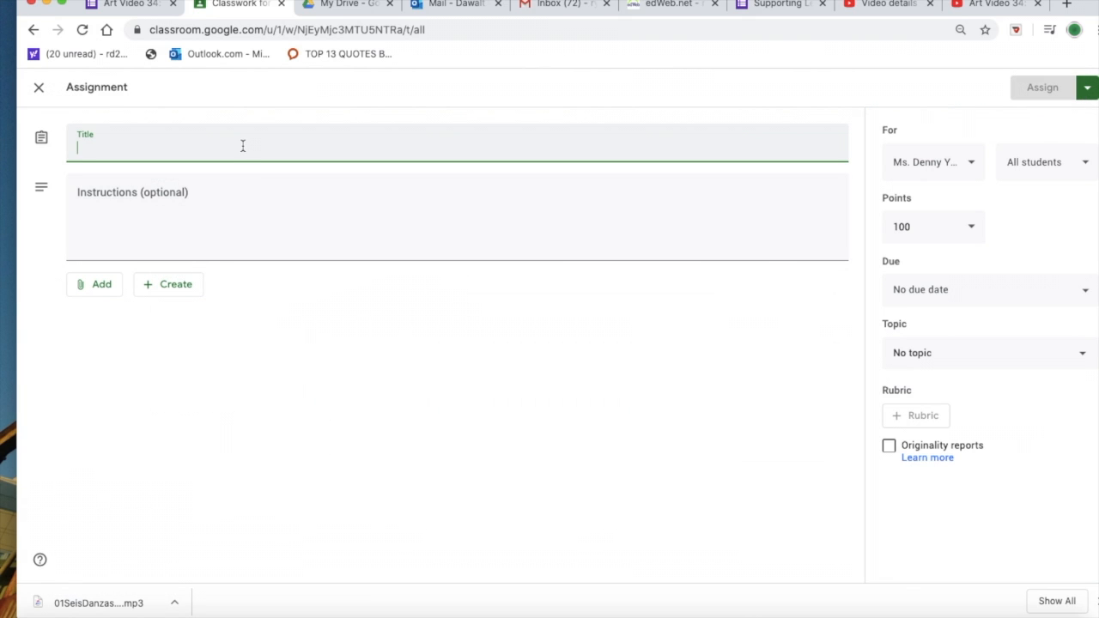
left_click(129, 4)
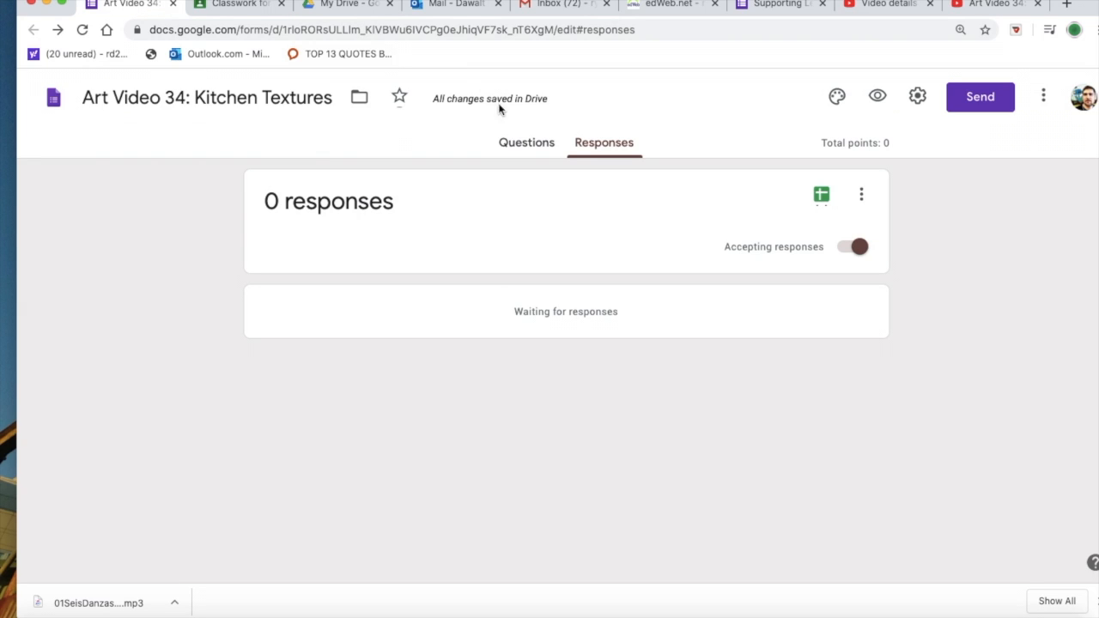
left_click_drag(332, 96, 77, 97)
left_click(77, 98)
double_click(332, 97)
left_click_drag(203, 97, 71, 98)
right_click(121, 97)
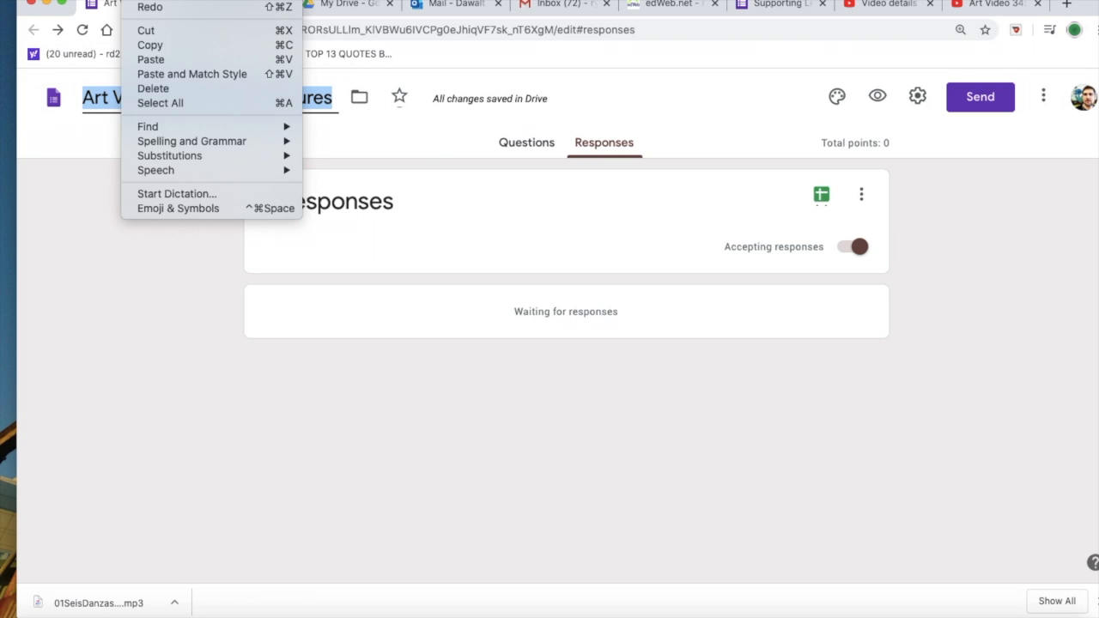
left_click(150, 45)
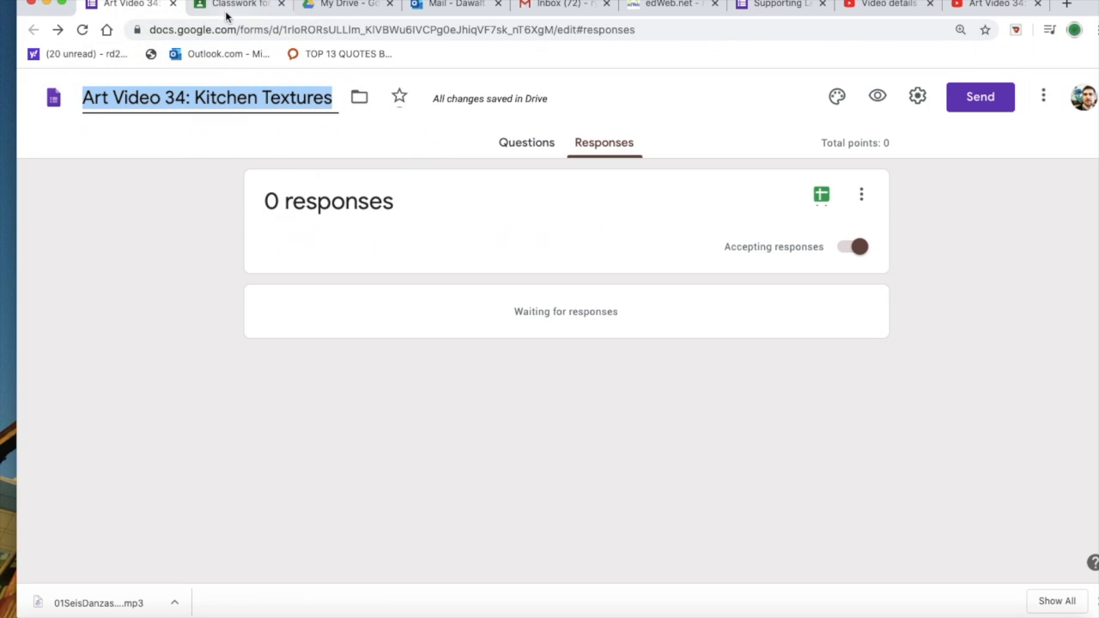
left_click(244, 9)
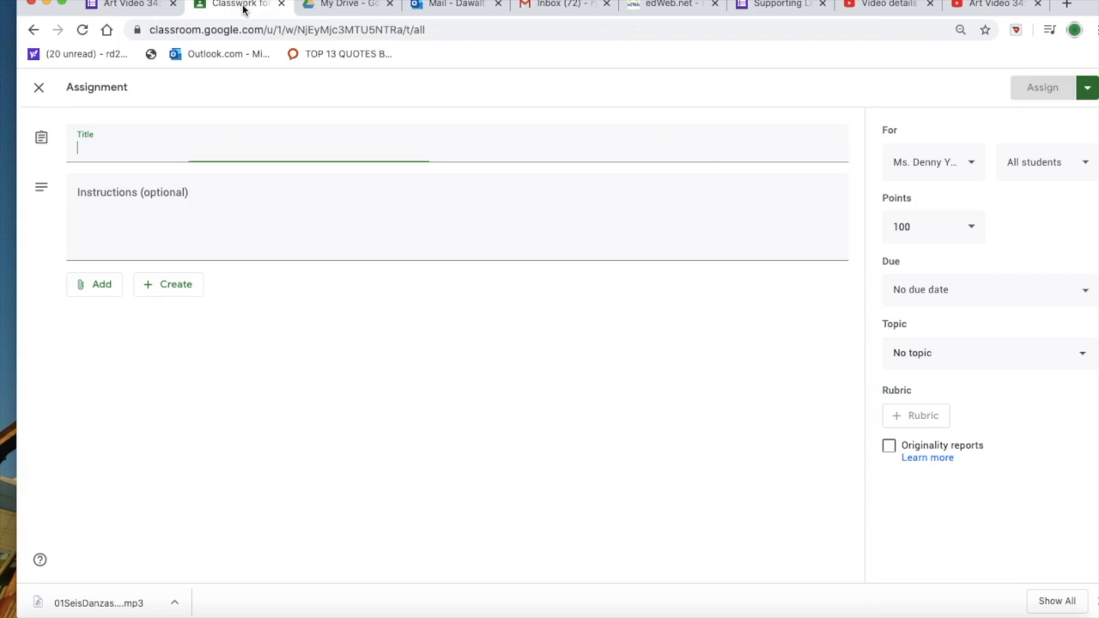
right_click(227, 139)
left_click(267, 241)
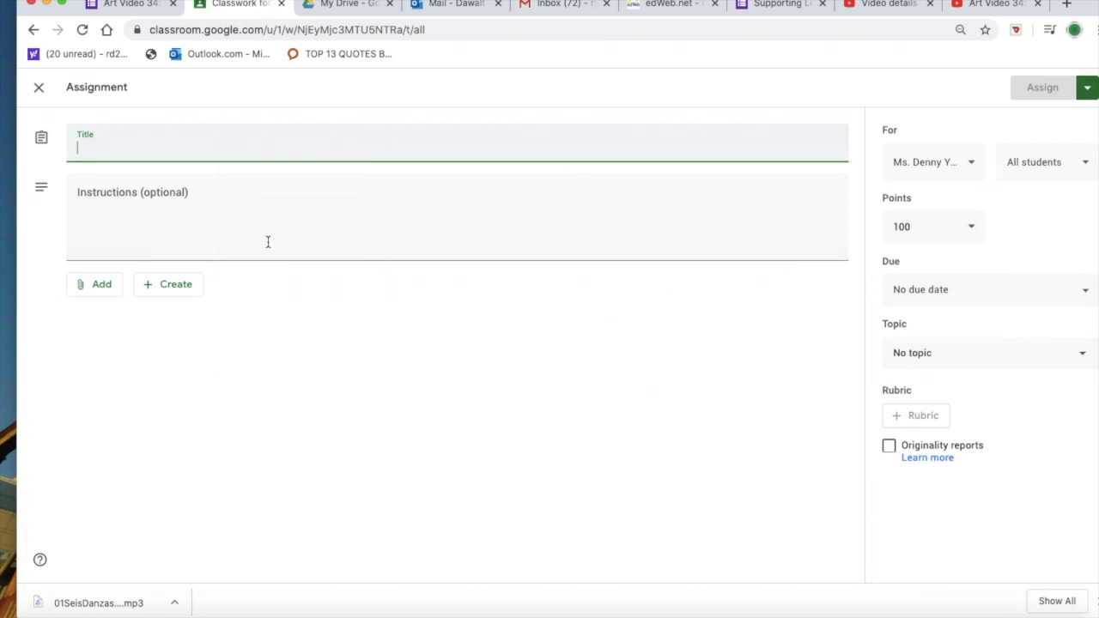
Step: Copy the form's description "Objective: Artists will create textures with items from the kitchen" into the assignment's instructions
left_click(118, 7)
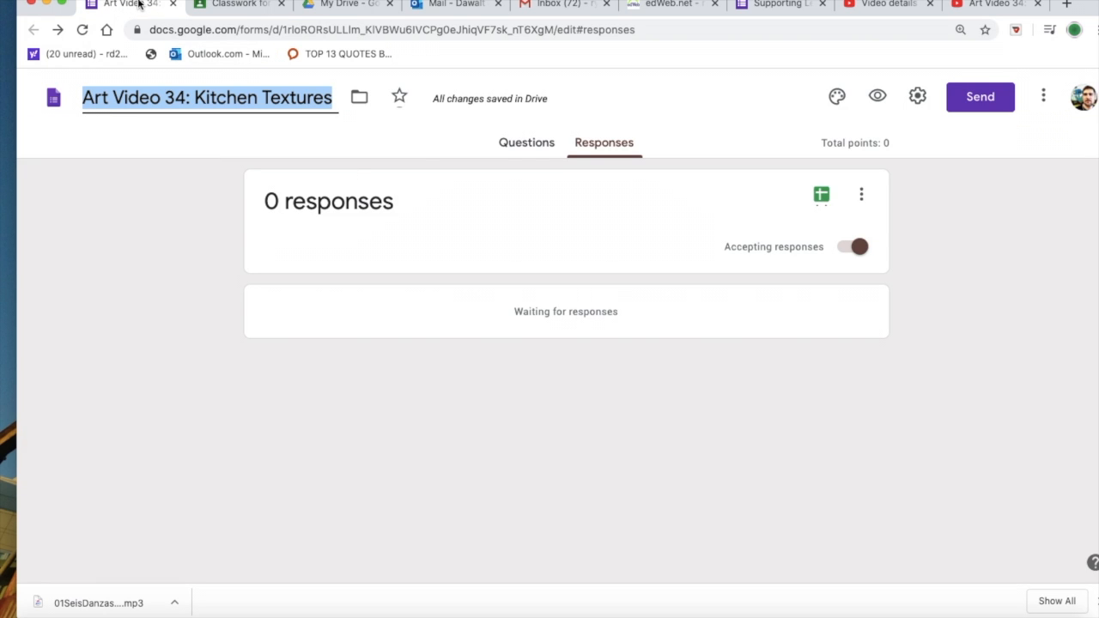
left_click(512, 144)
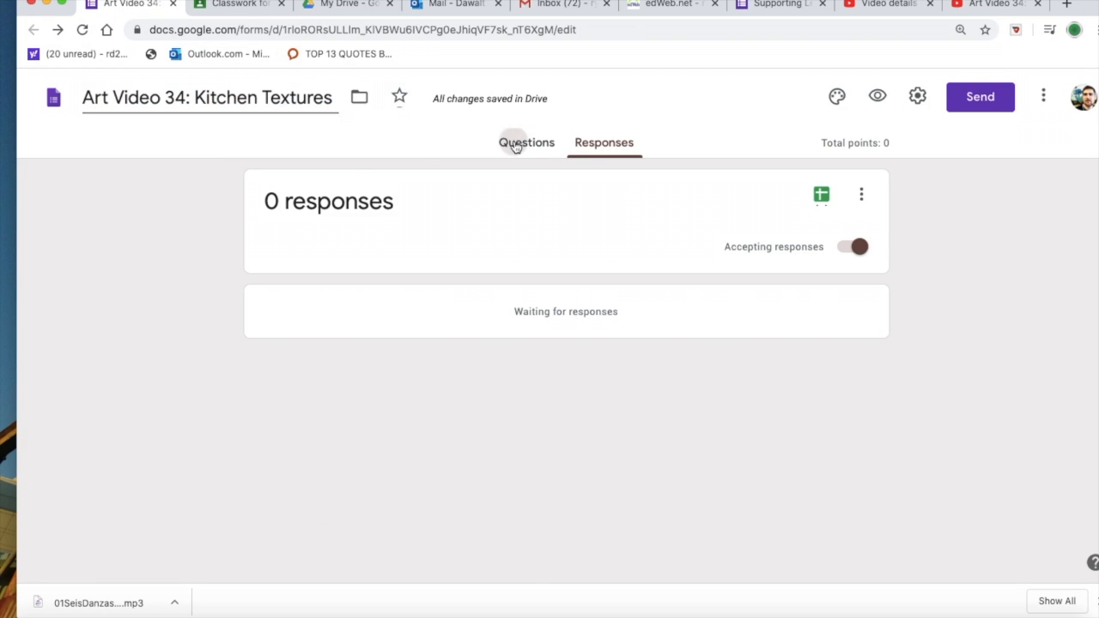
triple_click(628, 420)
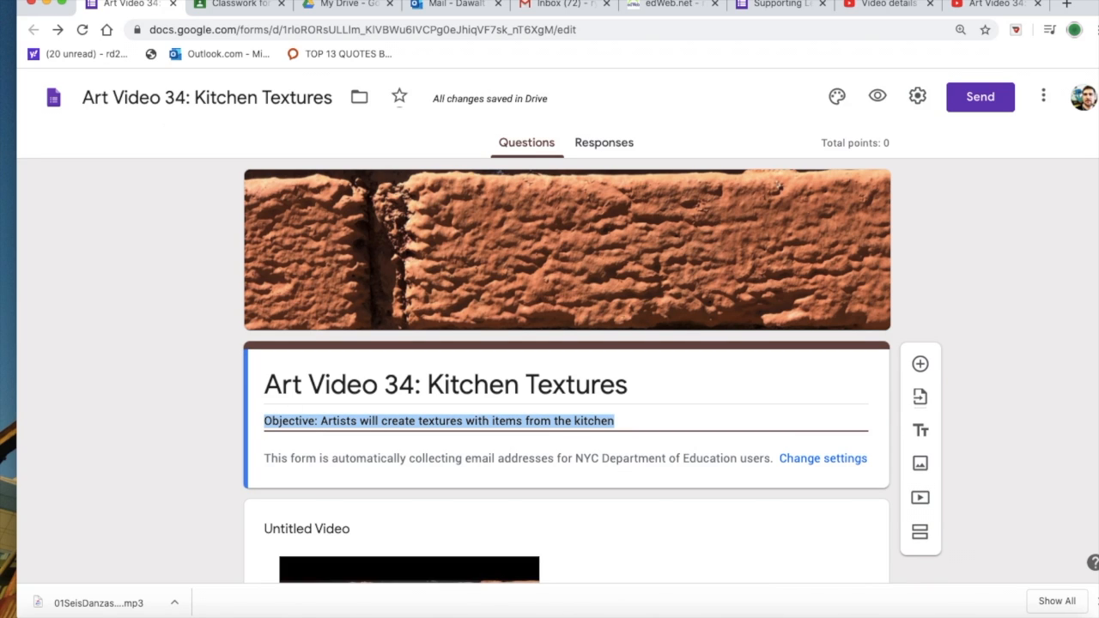
left_click(129, 0)
left_click(154, 42)
left_click(228, 5)
left_click(306, 209)
right_click(307, 208)
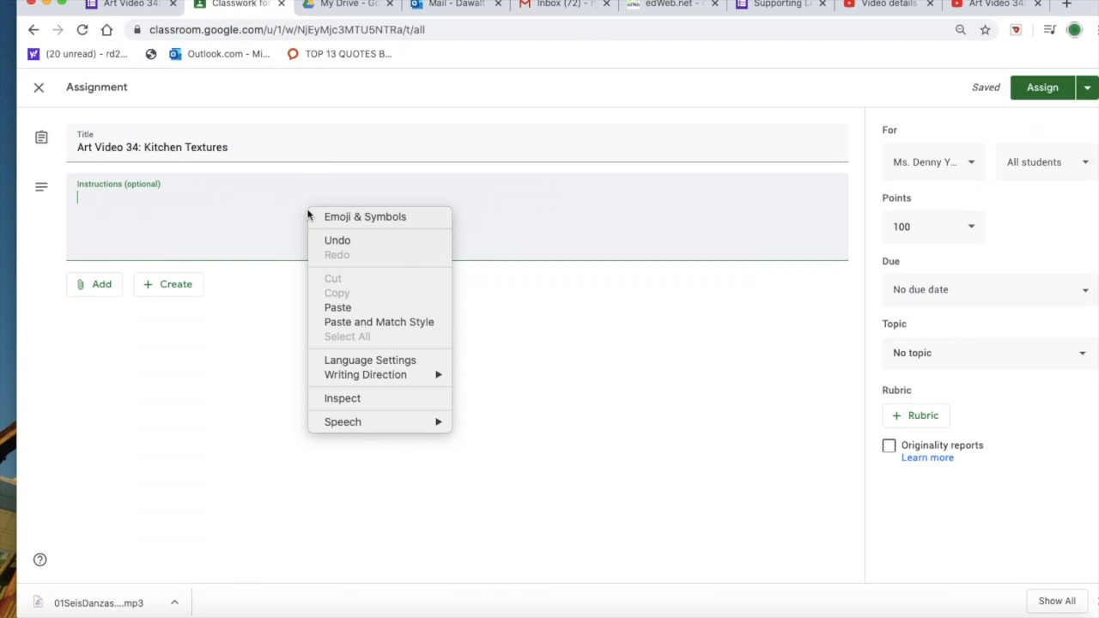
left_click(338, 308)
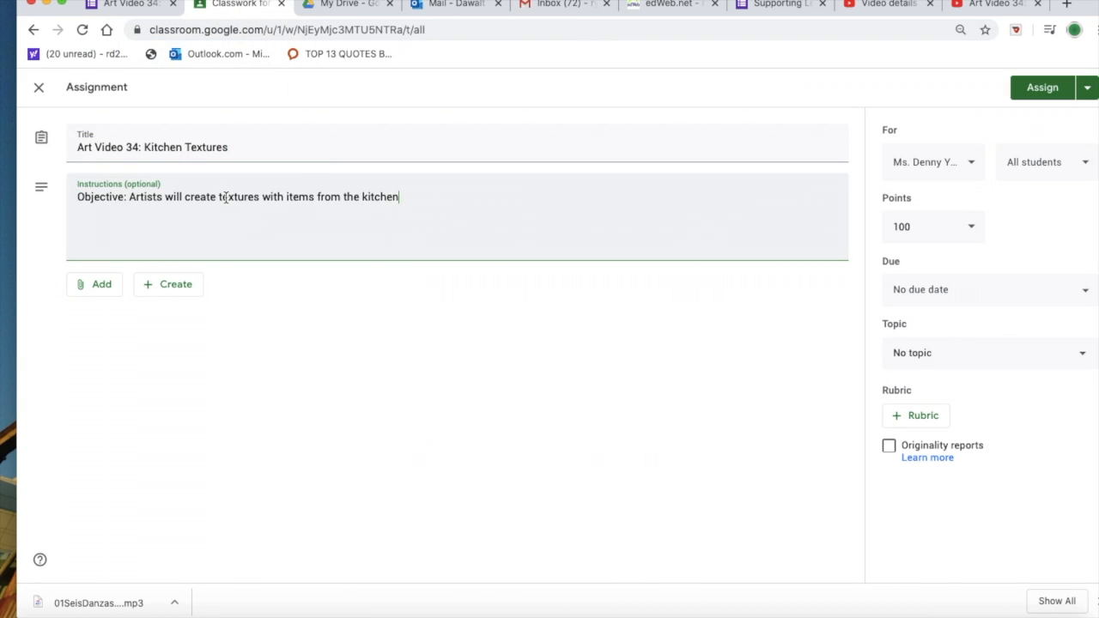
Step: Attach today's Art Video 34: Kitchen Textures form from Google Drive to the assignment
left_click(102, 284)
left_click(107, 315)
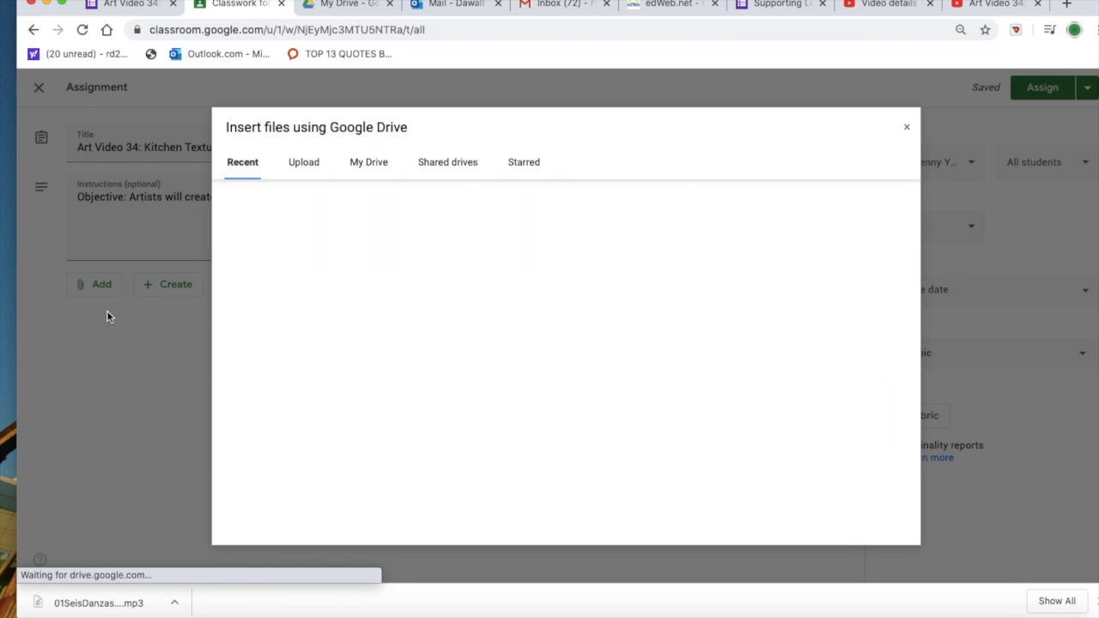
left_click(303, 328)
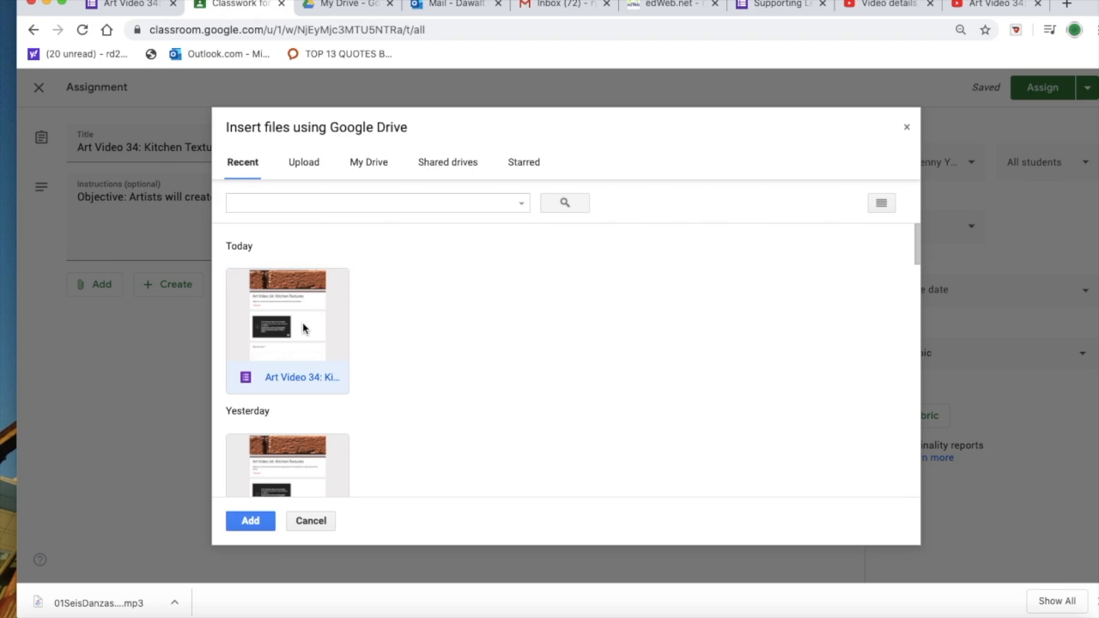
left_click(249, 523)
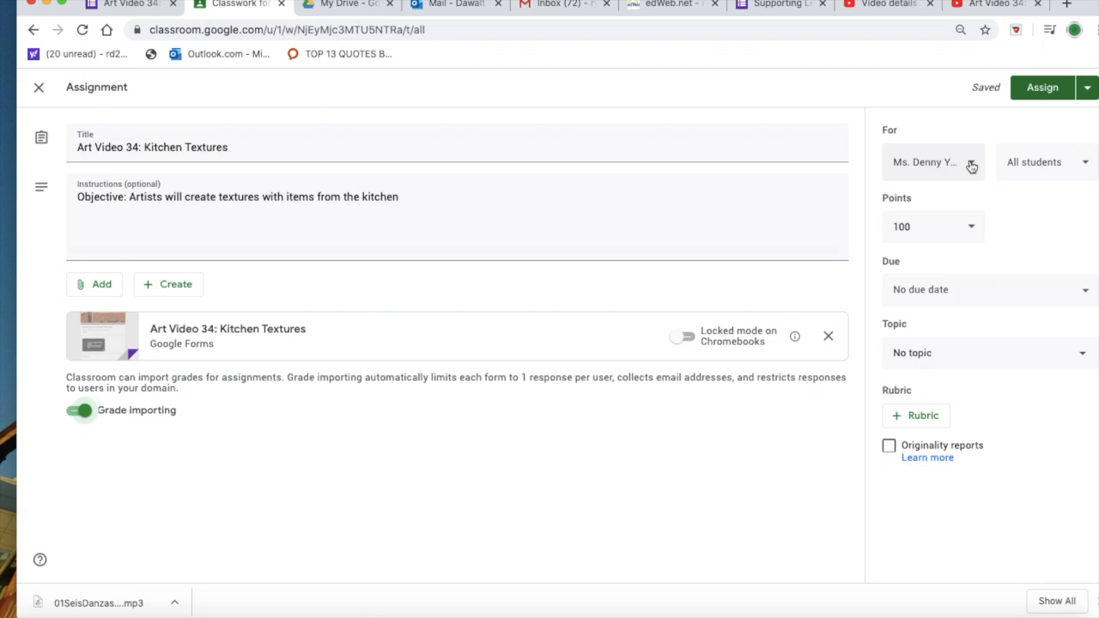
Step: Select all eight classes as recipients of the assignment
left_click(972, 166)
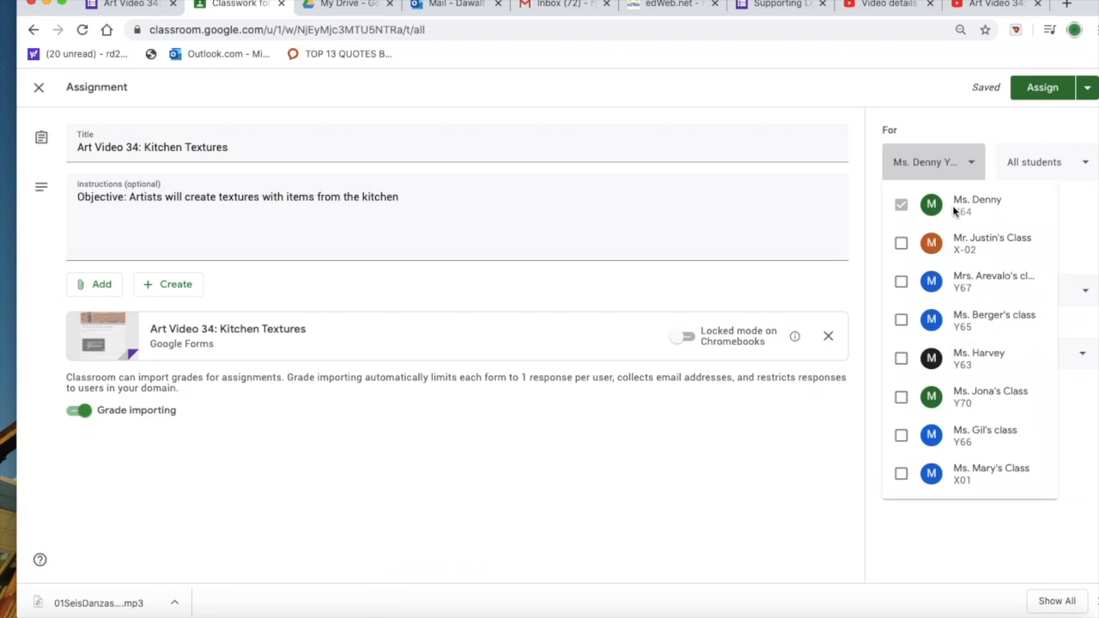
left_click(899, 246)
left_click(904, 282)
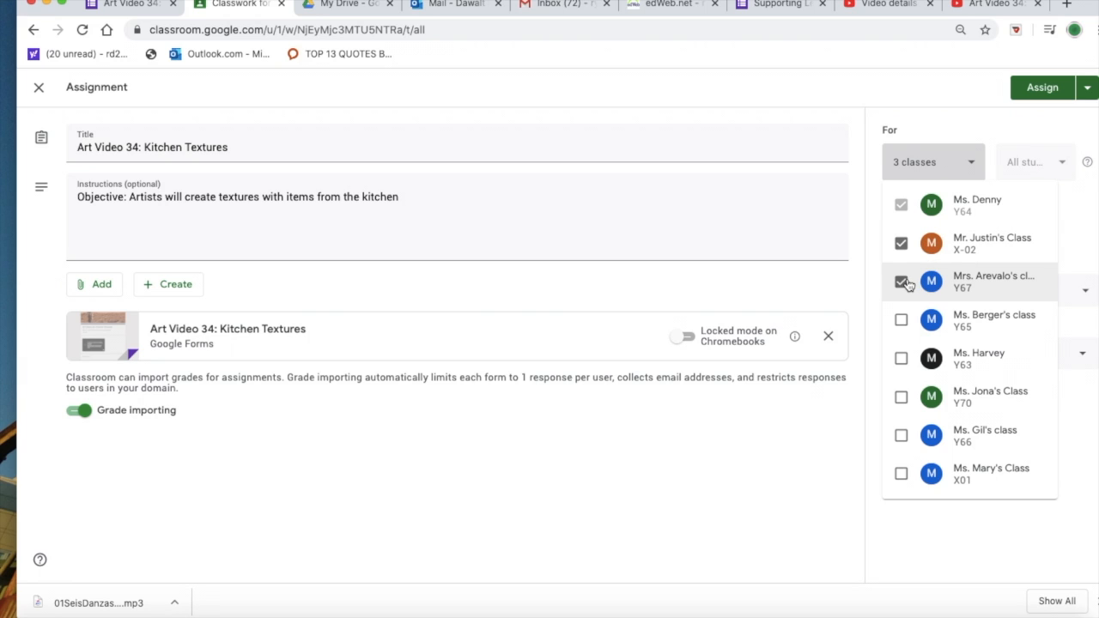
left_click(903, 324)
left_click(901, 360)
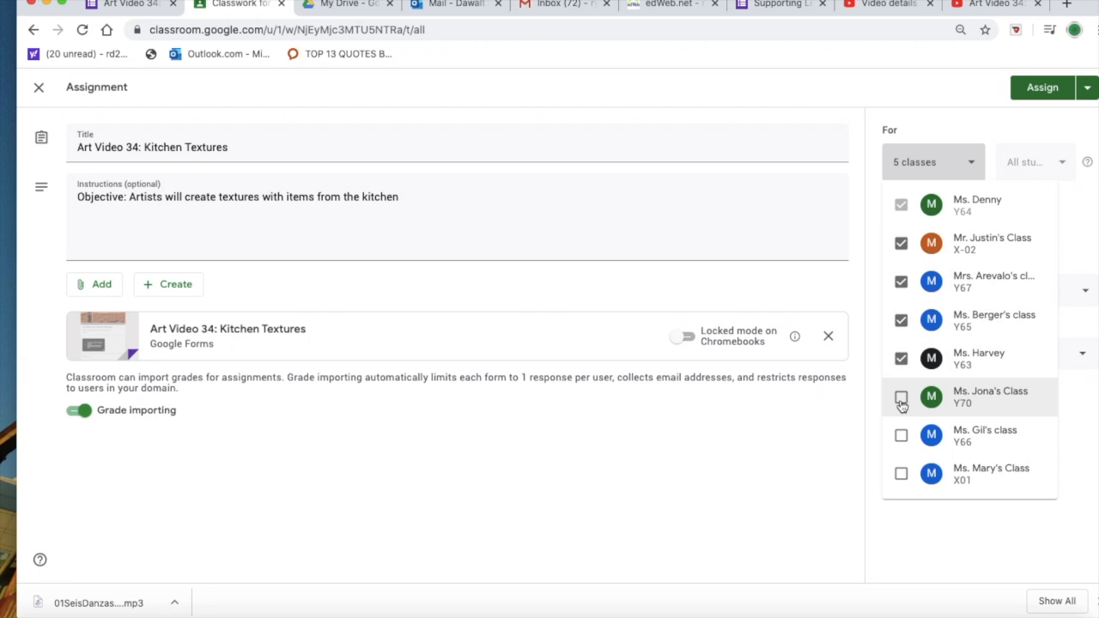
left_click(901, 399)
left_click(901, 438)
left_click(901, 473)
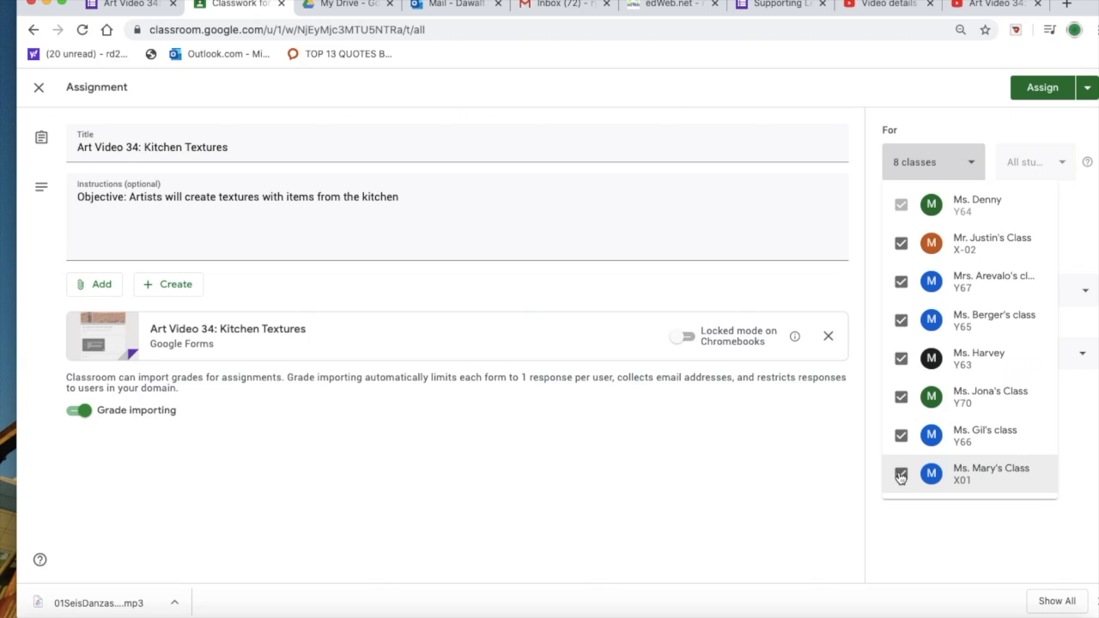
left_click(927, 122)
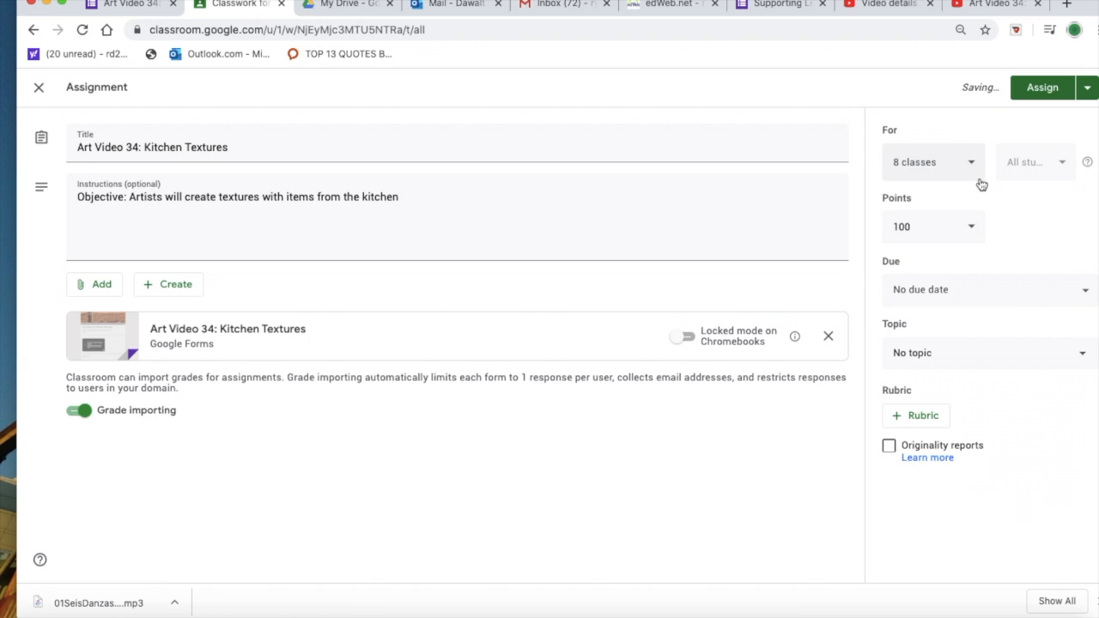
Step: Set the assignment's points to 6
left_click_drag(936, 227, 883, 227)
type("6")
left_click(1048, 233)
Step: Set the assignment's due date to Jun 10, 2020 without a time and file it under the Art topic
left_click(1045, 292)
left_click(1029, 345)
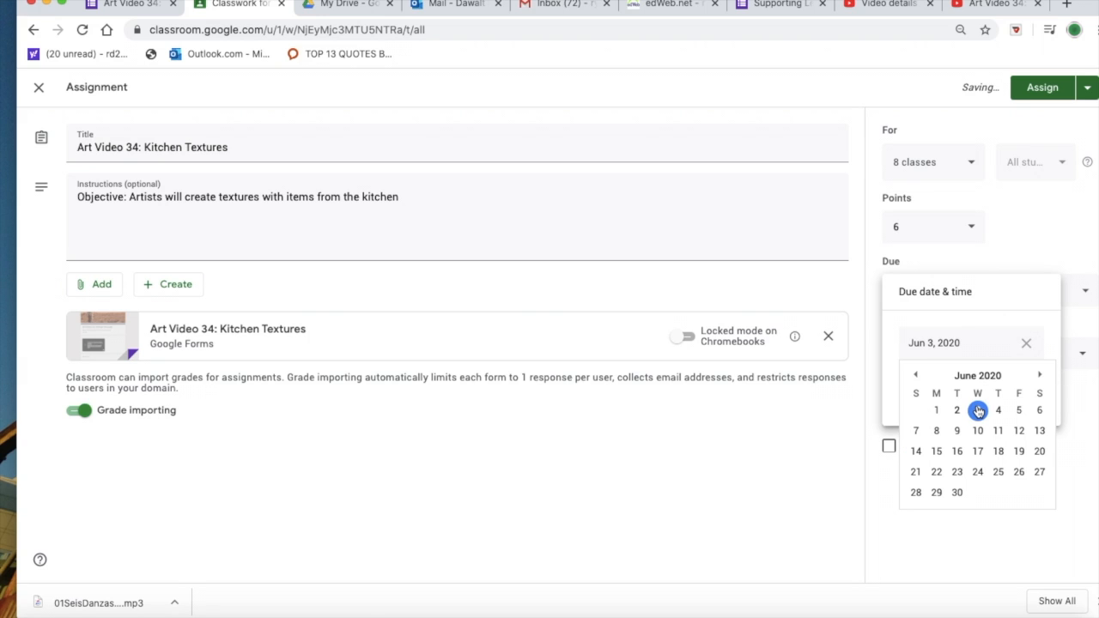
left_click(978, 430)
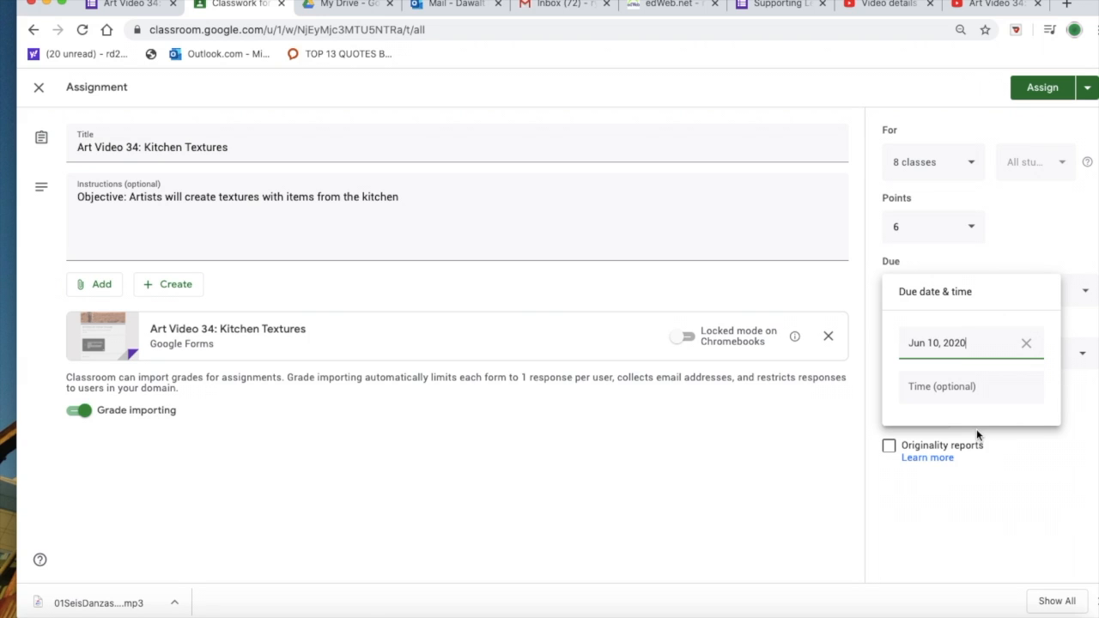
left_click(996, 511)
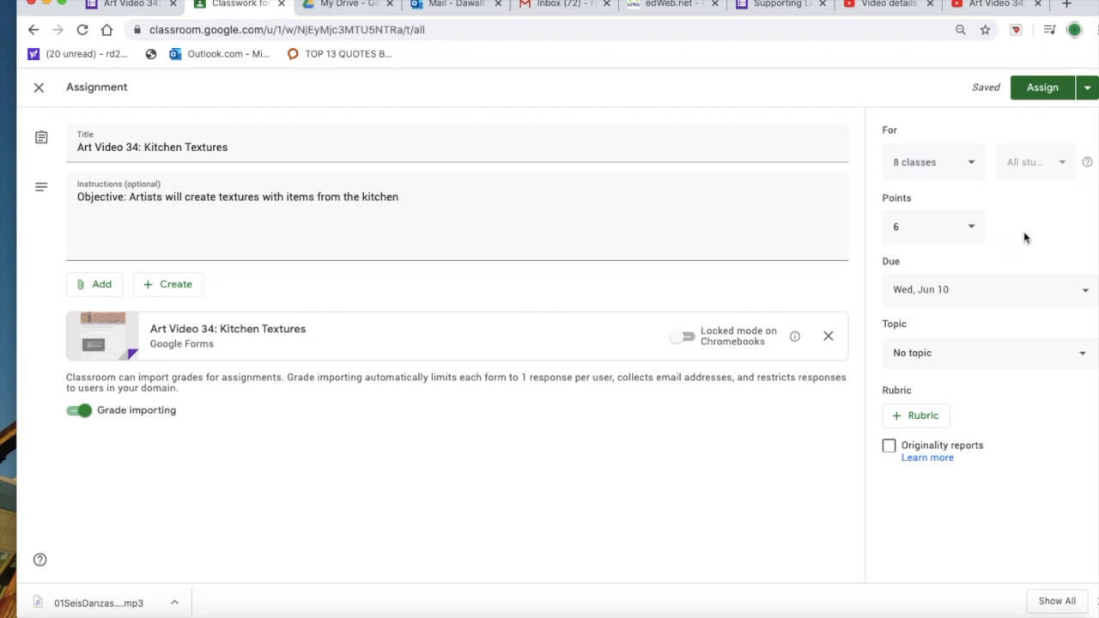
left_click(1066, 296)
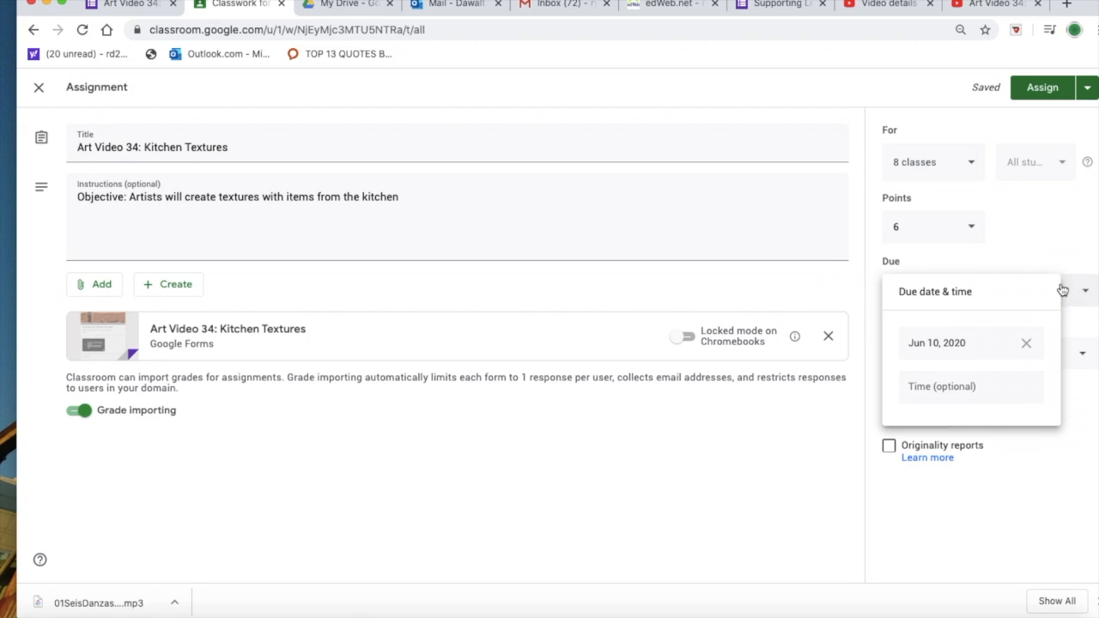
left_click(1069, 234)
left_click(966, 359)
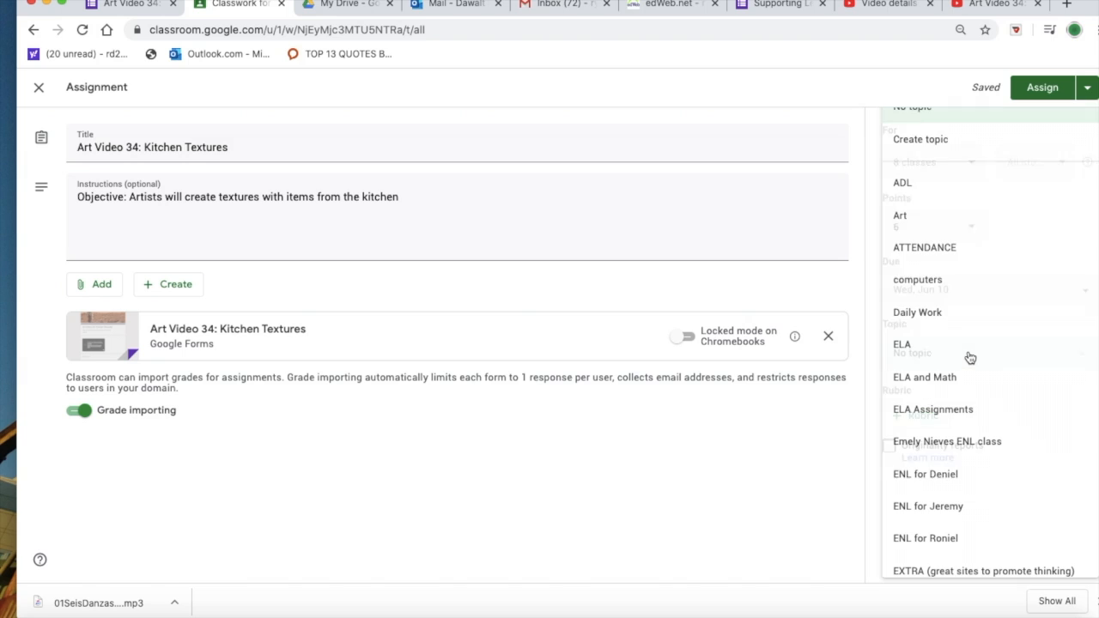
left_click(917, 226)
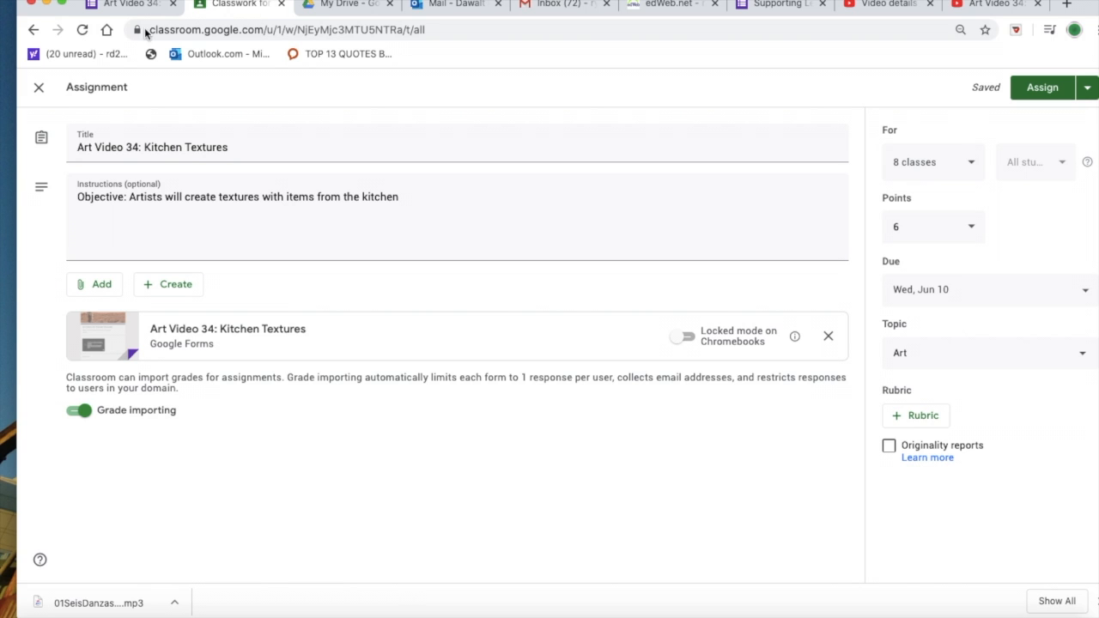
Step: Close the assignment editor and delete the Art Video 34: Kitchen Textures draft from the Art topic
left_click(39, 87)
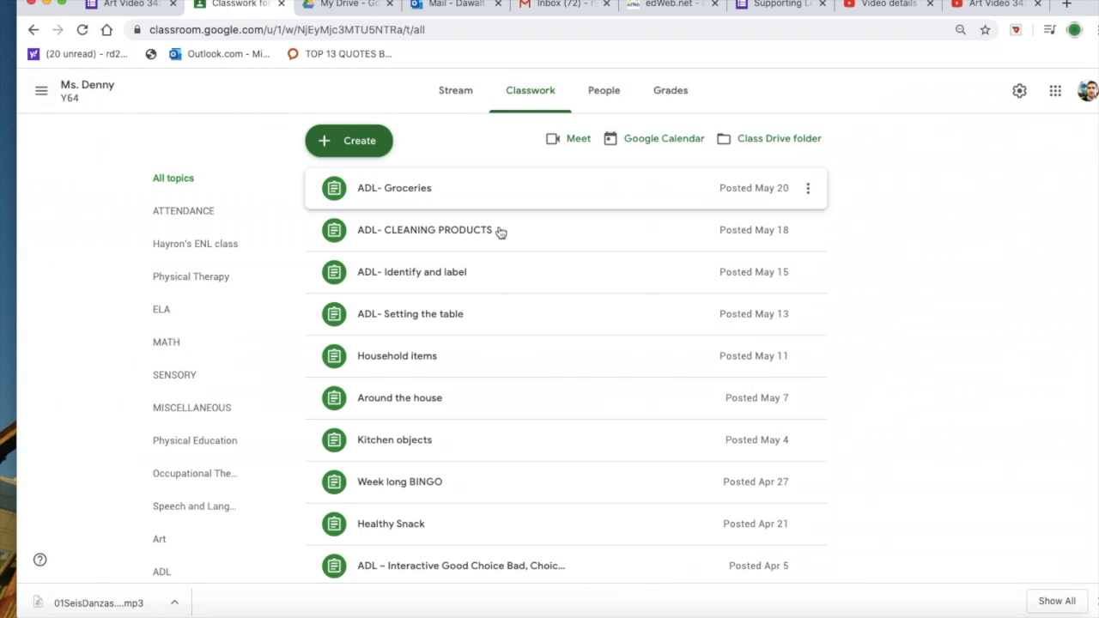
scroll(486, 301, "down", 20)
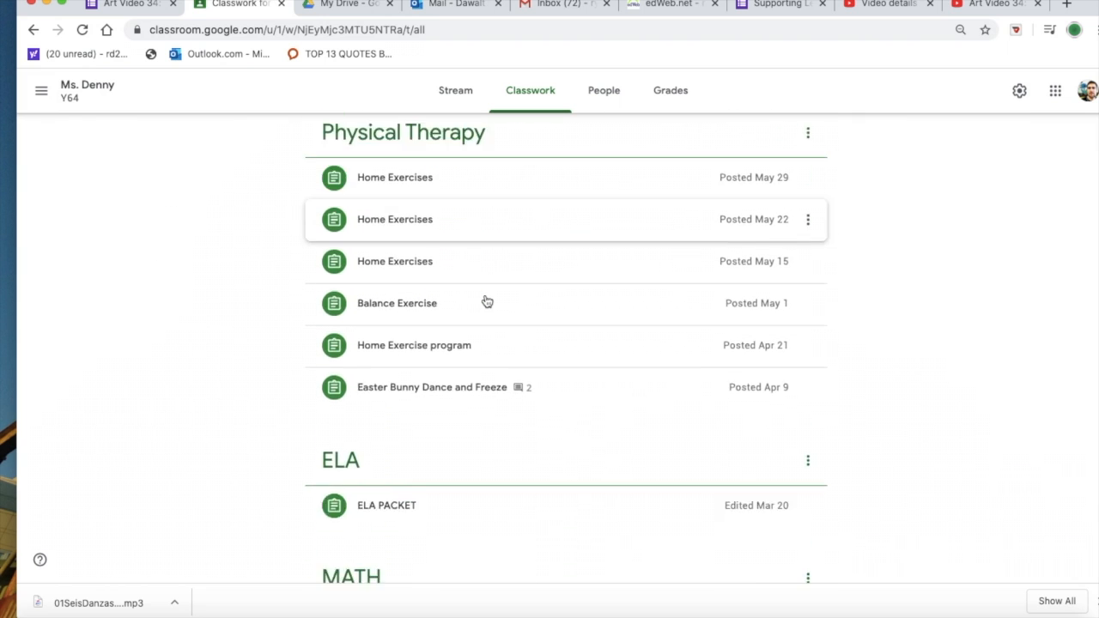
scroll(486, 301, "down", 15)
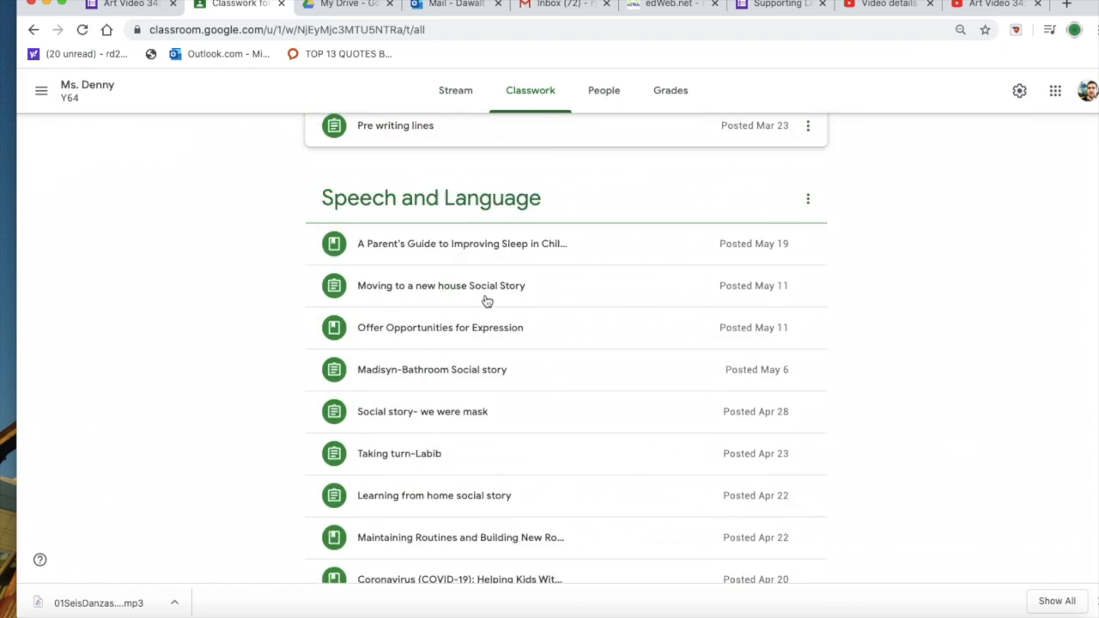
scroll(486, 300, "down", 1)
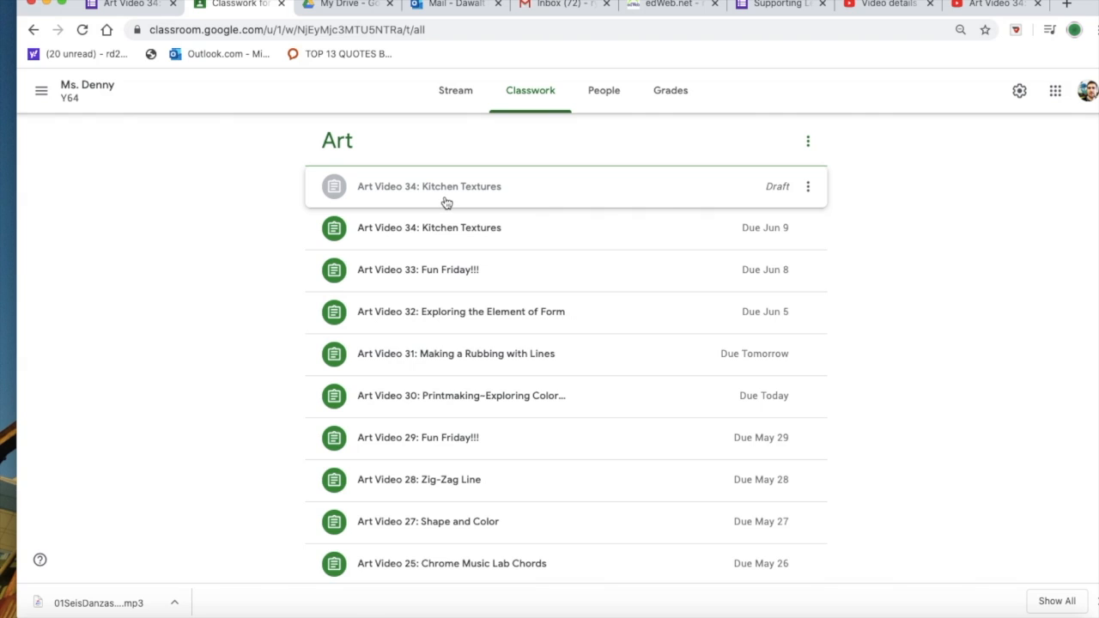
left_click(807, 187)
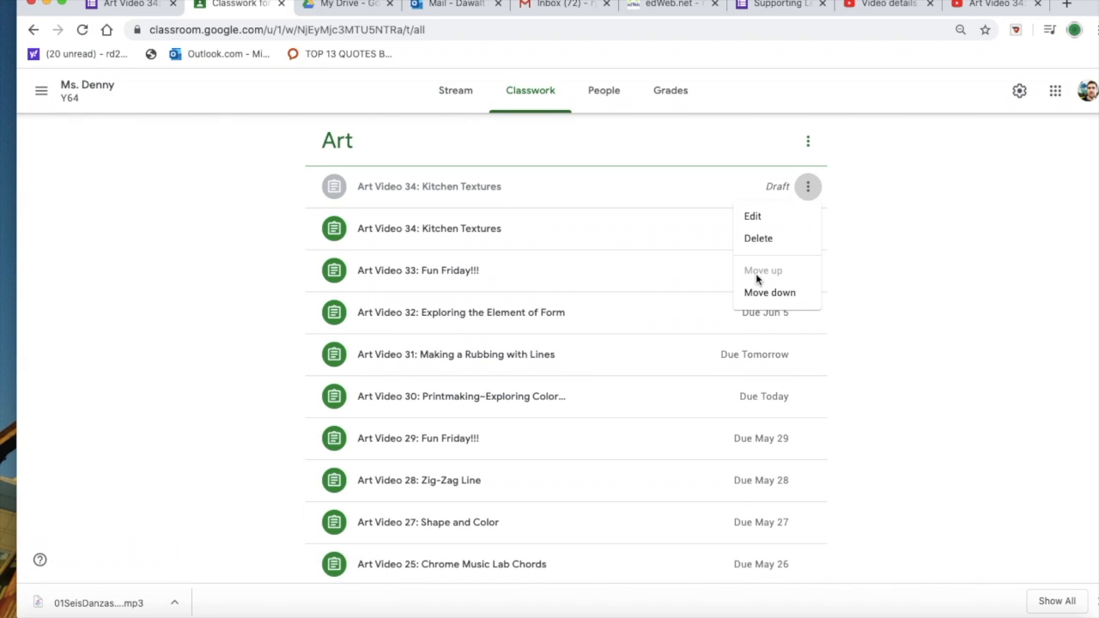
left_click(760, 240)
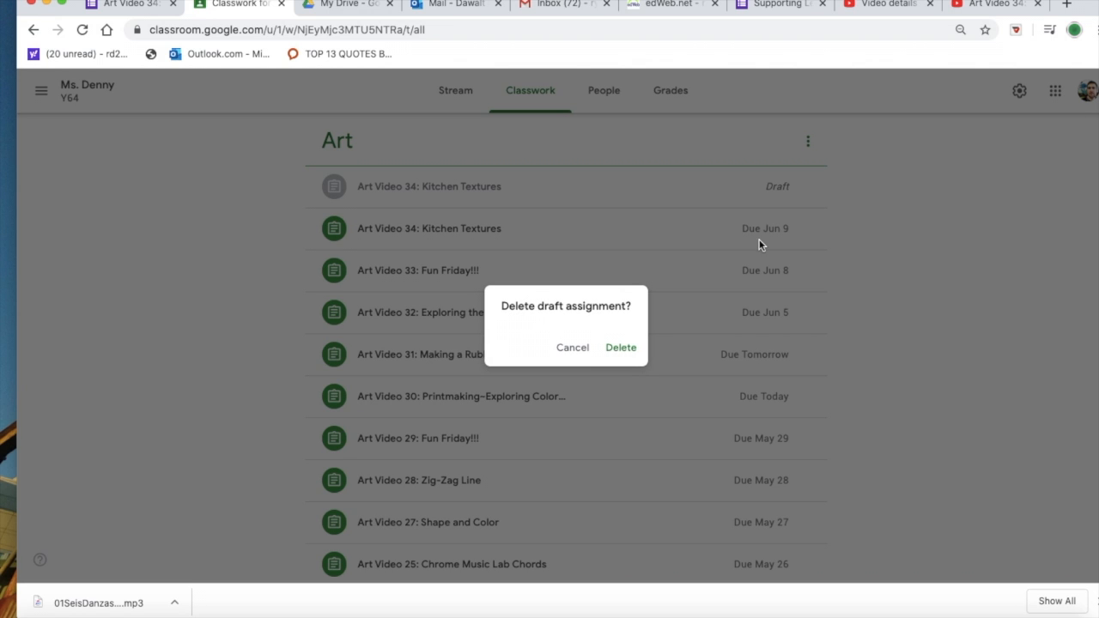
left_click(619, 350)
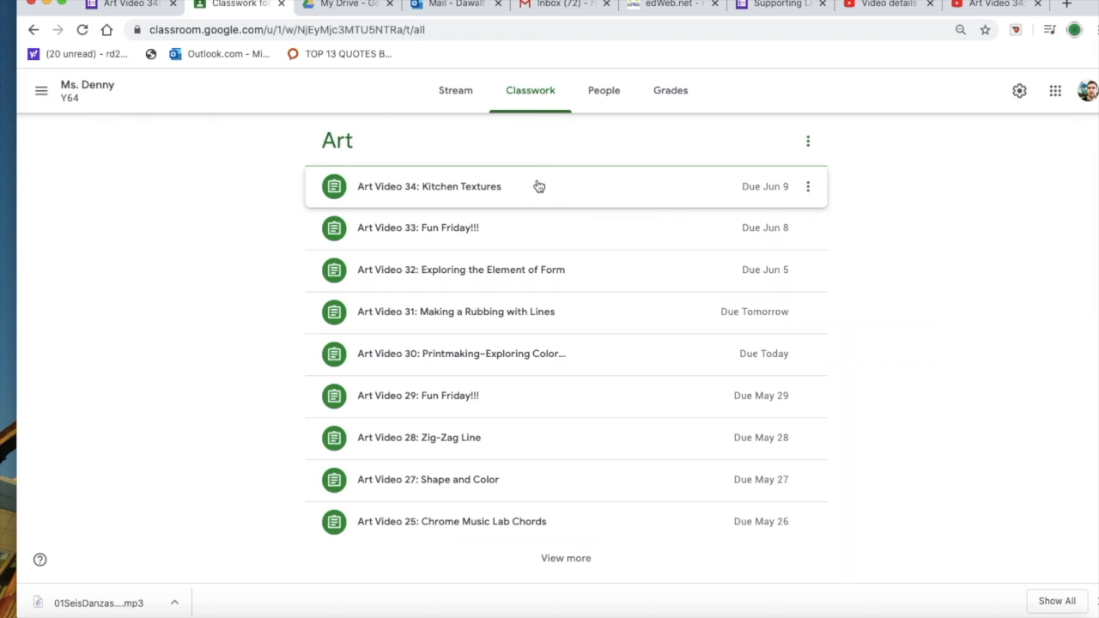
Step: Open class Y64's gradebook, view the student work for Art Video 34: Kitchen Textures, and return to the grades
scroll(533, 186, "up", 20)
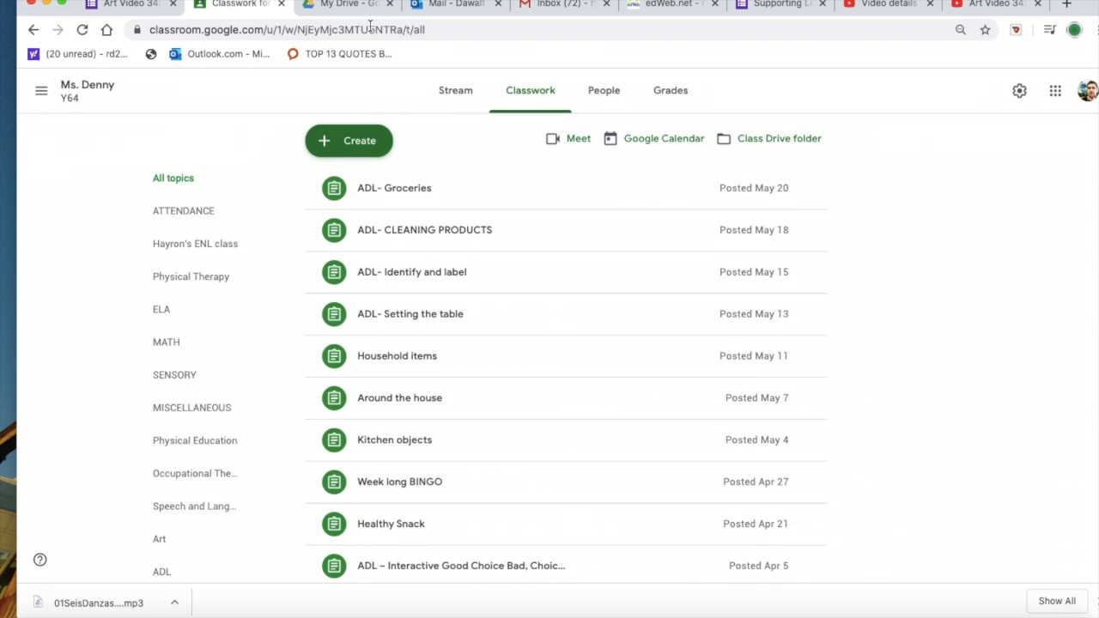
left_click(41, 90)
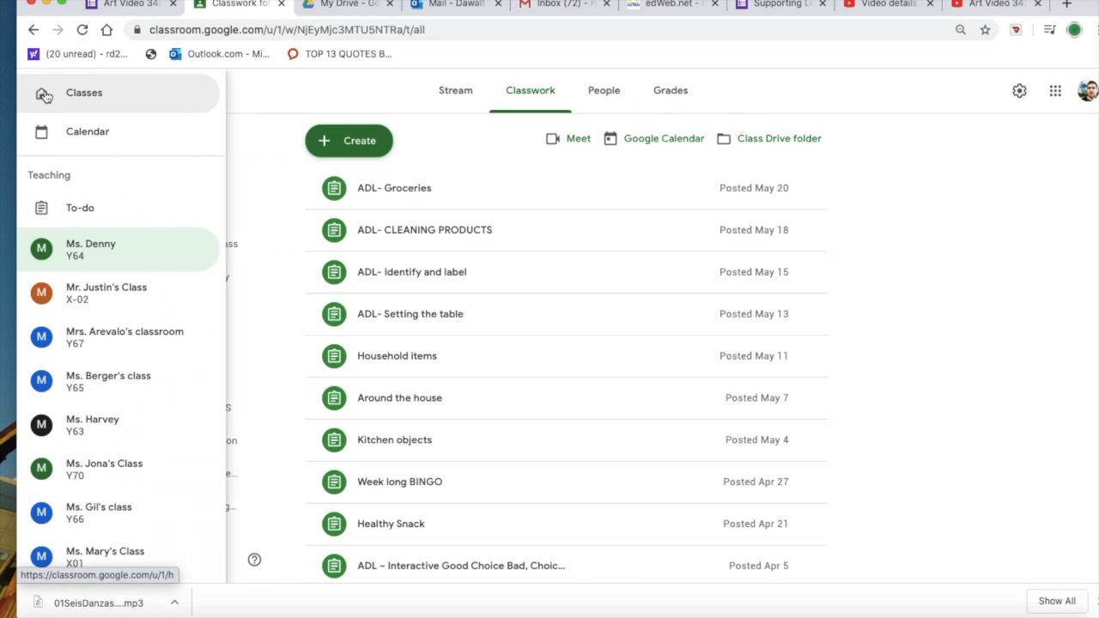
left_click(83, 247)
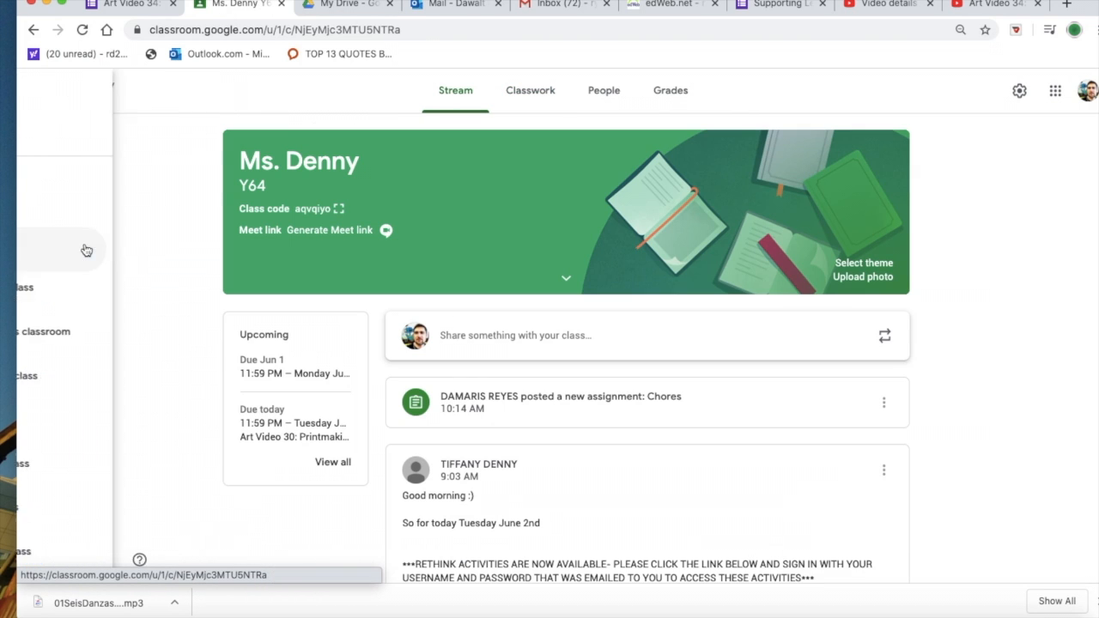
left_click(683, 93)
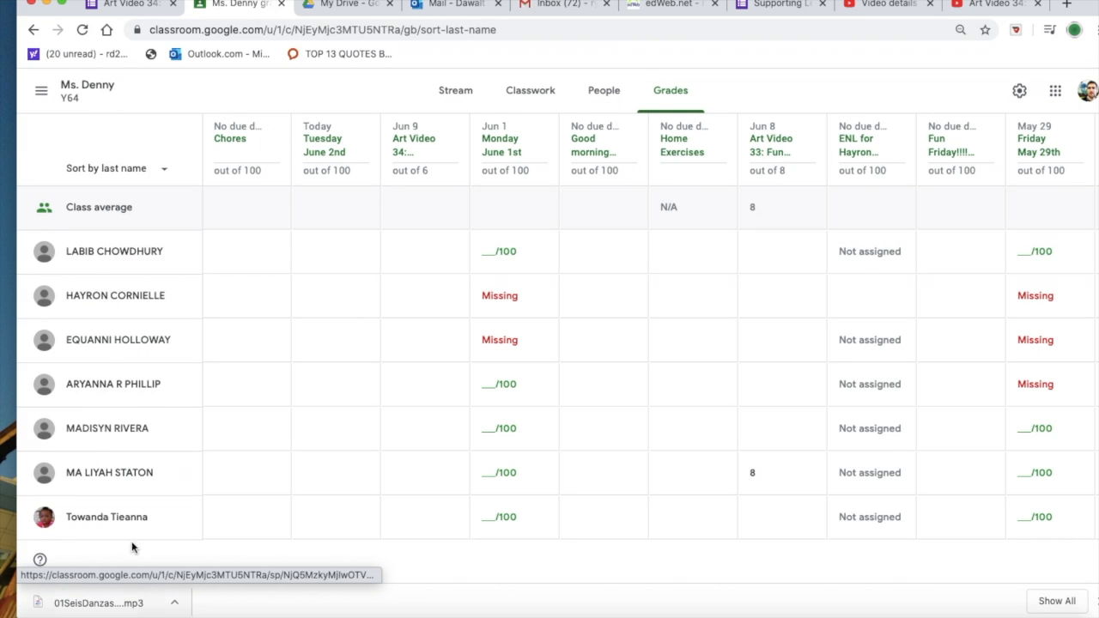
left_click(417, 150)
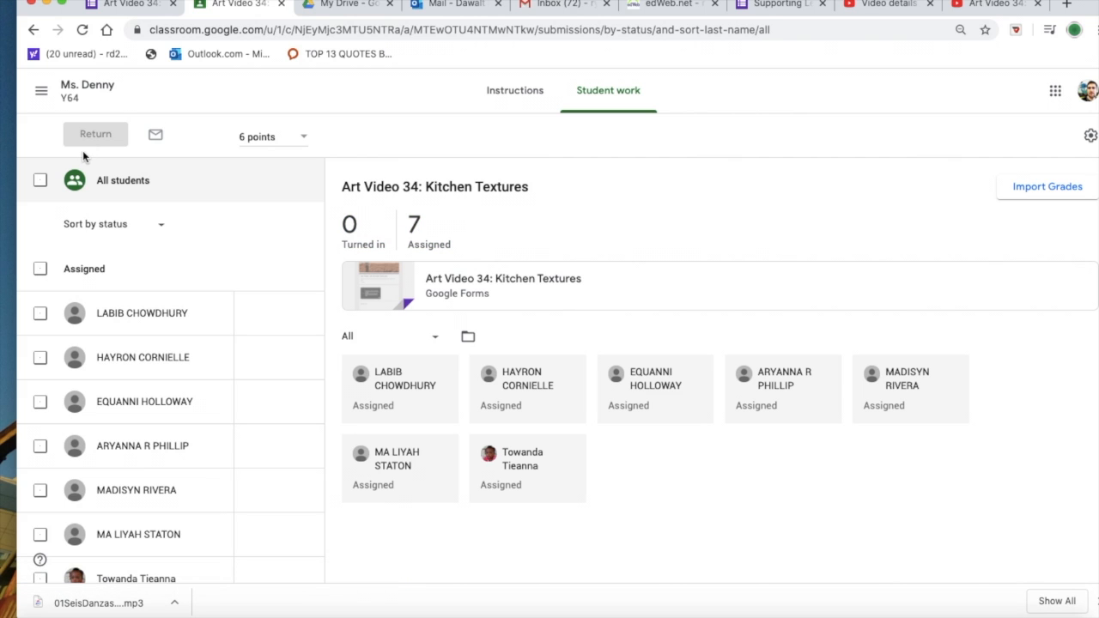
left_click(33, 30)
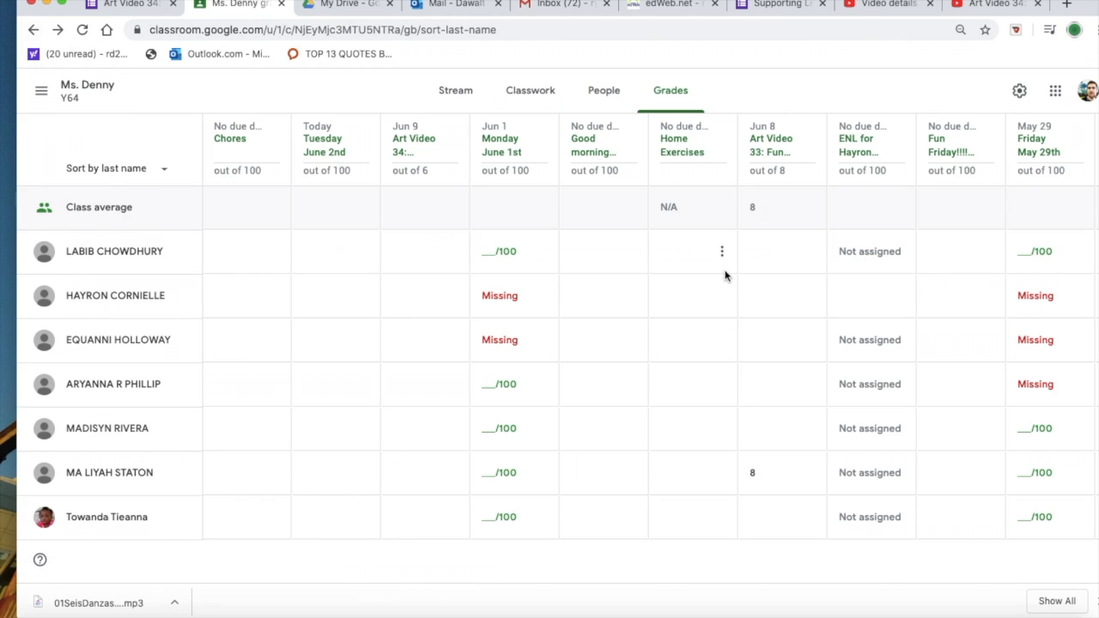
Step: Review the students' scores in the Y64 gradebook across the Art Video 33 through Art Video 29 assignments
scroll(862, 151, "right", 5)
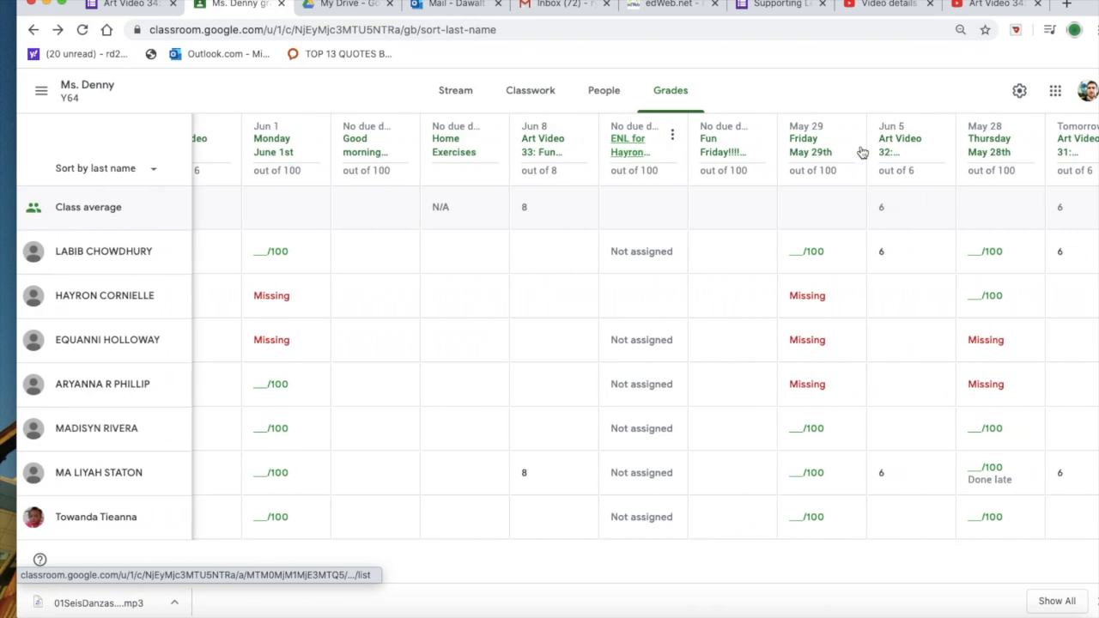
scroll(862, 151, "right", 3)
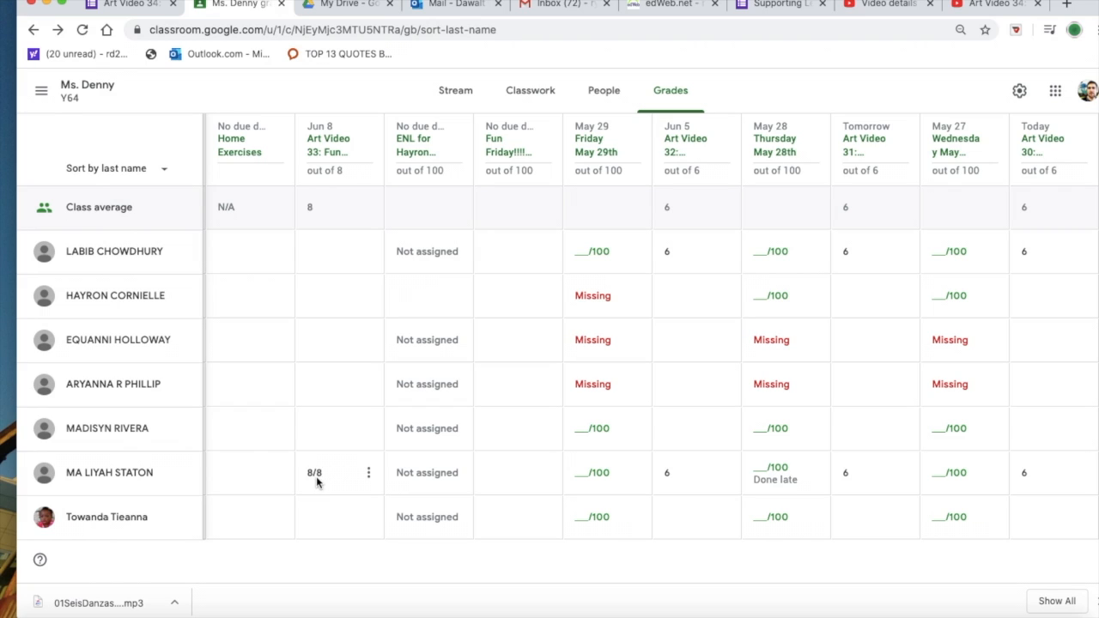
scroll(720, 480, "right", 1)
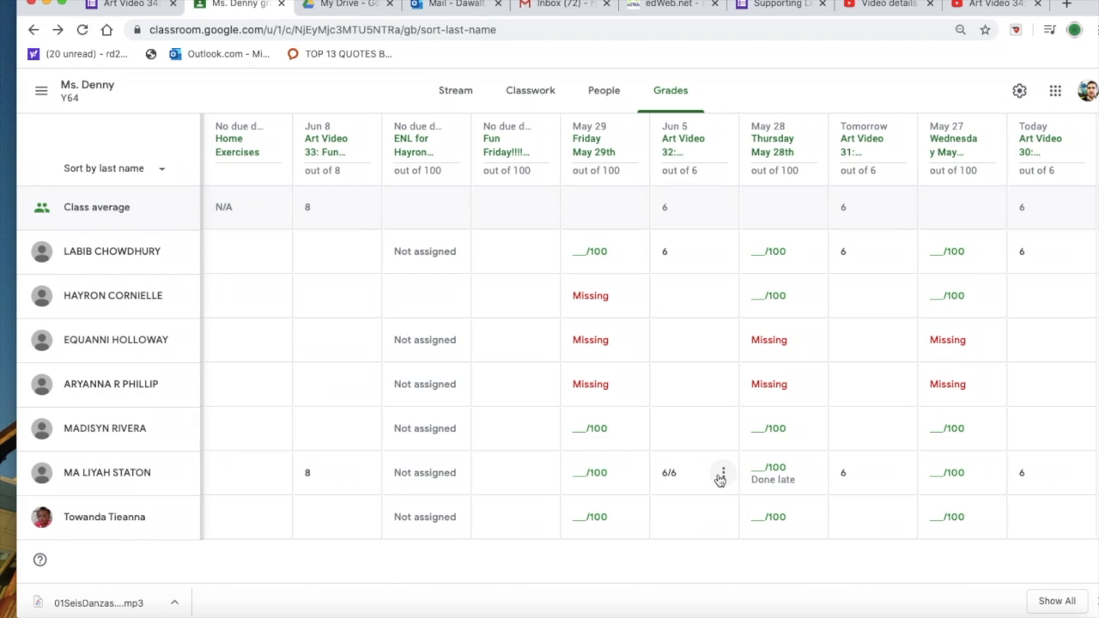
scroll(720, 480, "right", 5)
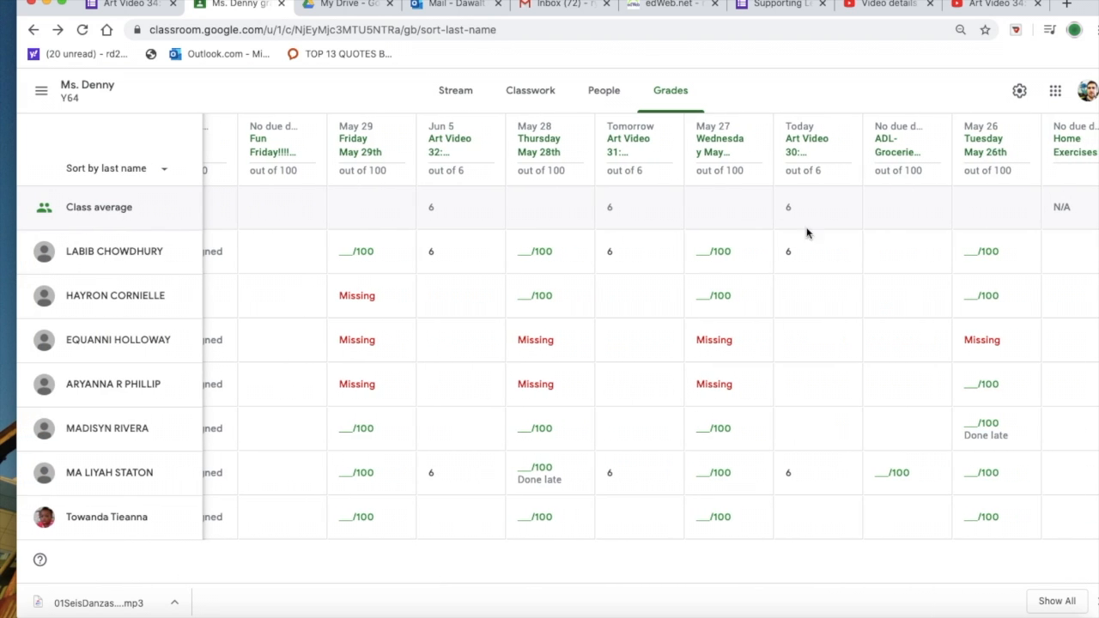
scroll(797, 258, "right", 5)
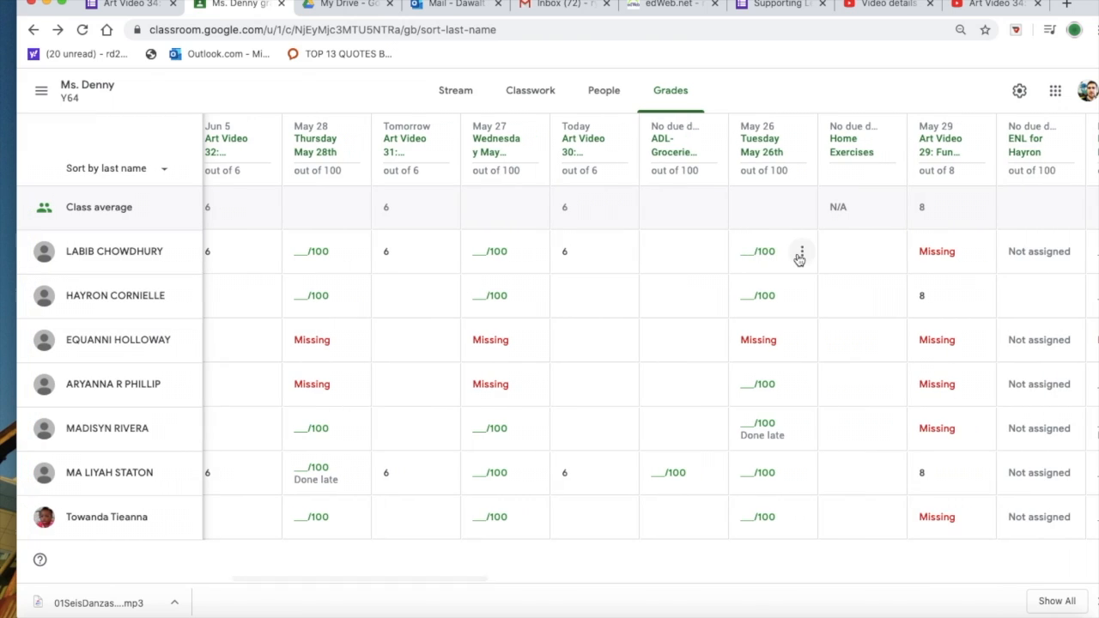
Step: Show the submission options for the first student's Art Video 30 grade, dismiss them, and return to the newest assignments
left_click(578, 256)
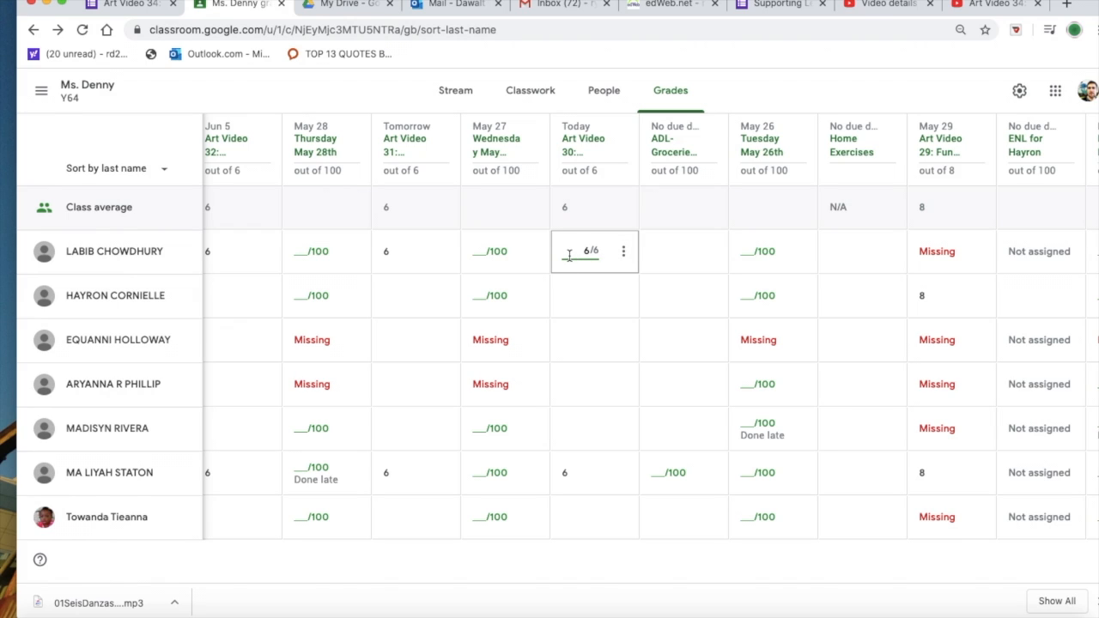
left_click(624, 253)
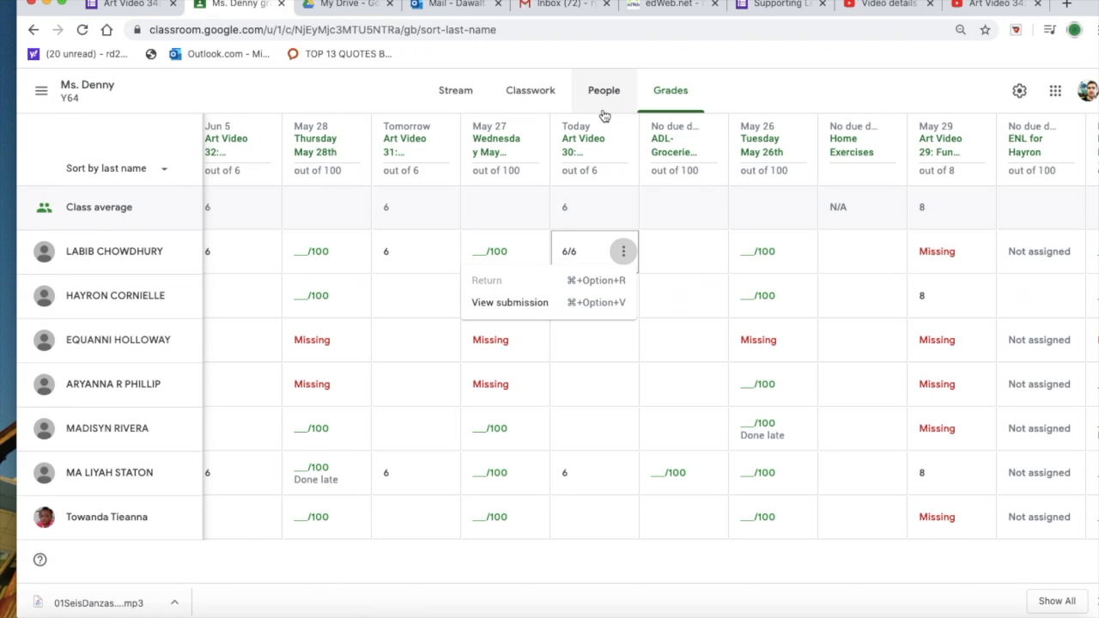
left_click(754, 76)
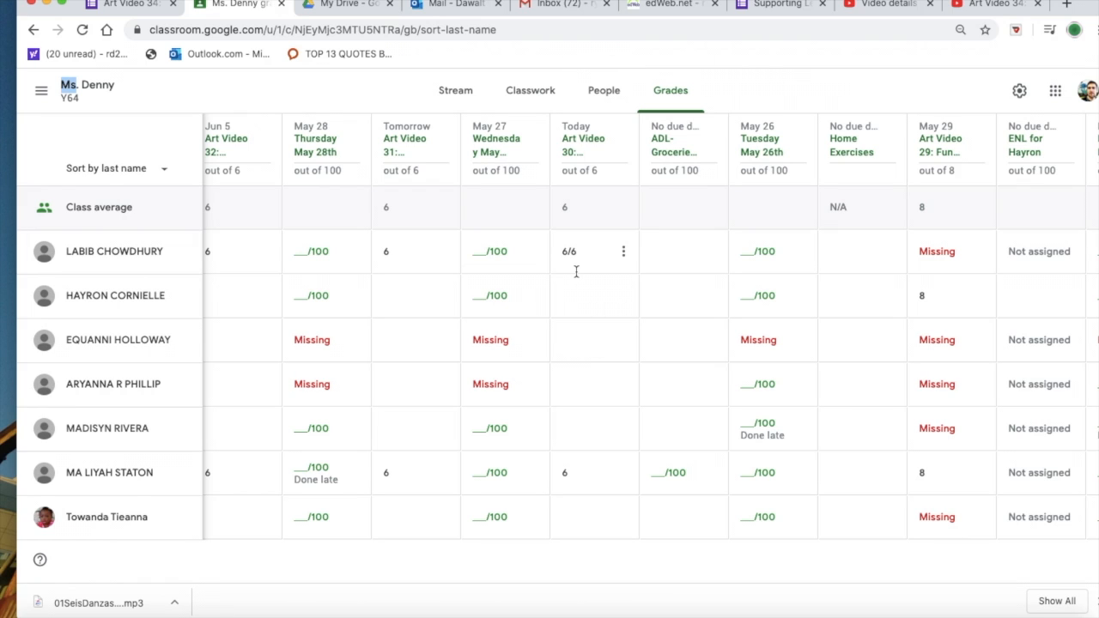
scroll(576, 272, "left", 1)
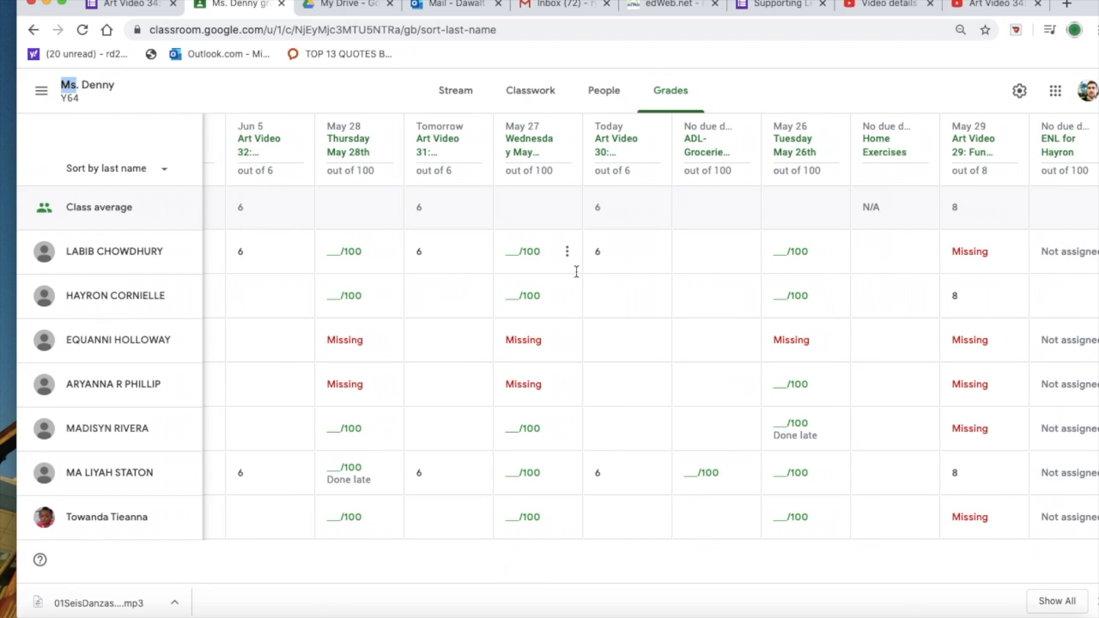
scroll(576, 272, "left", 10)
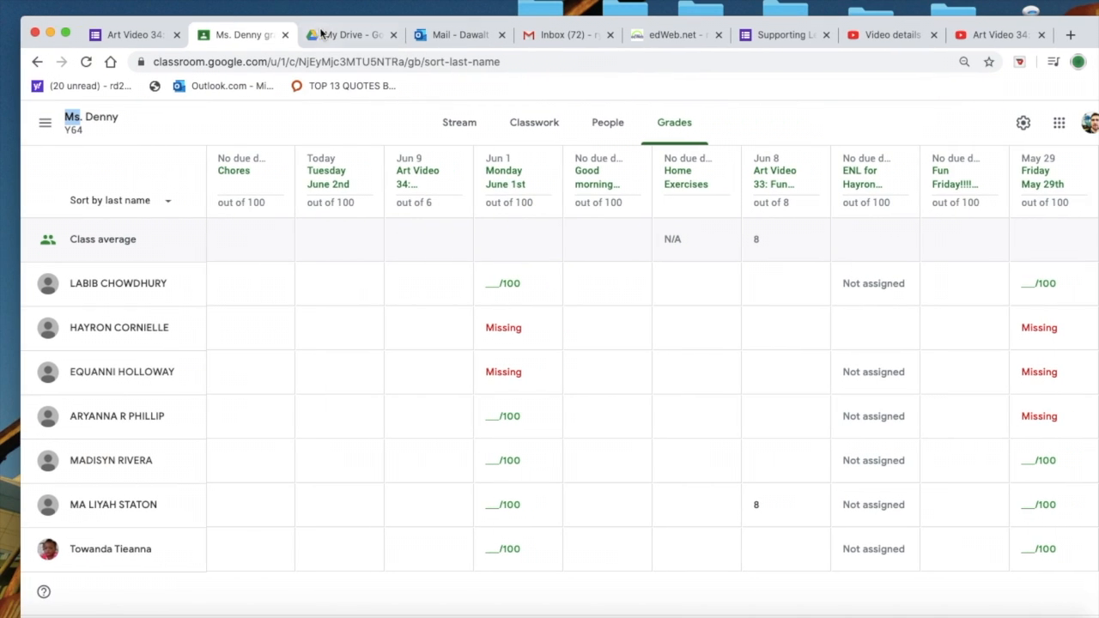
Step: Check the responses of the Art Video 34: Kitchen Textures form
left_click(155, 34)
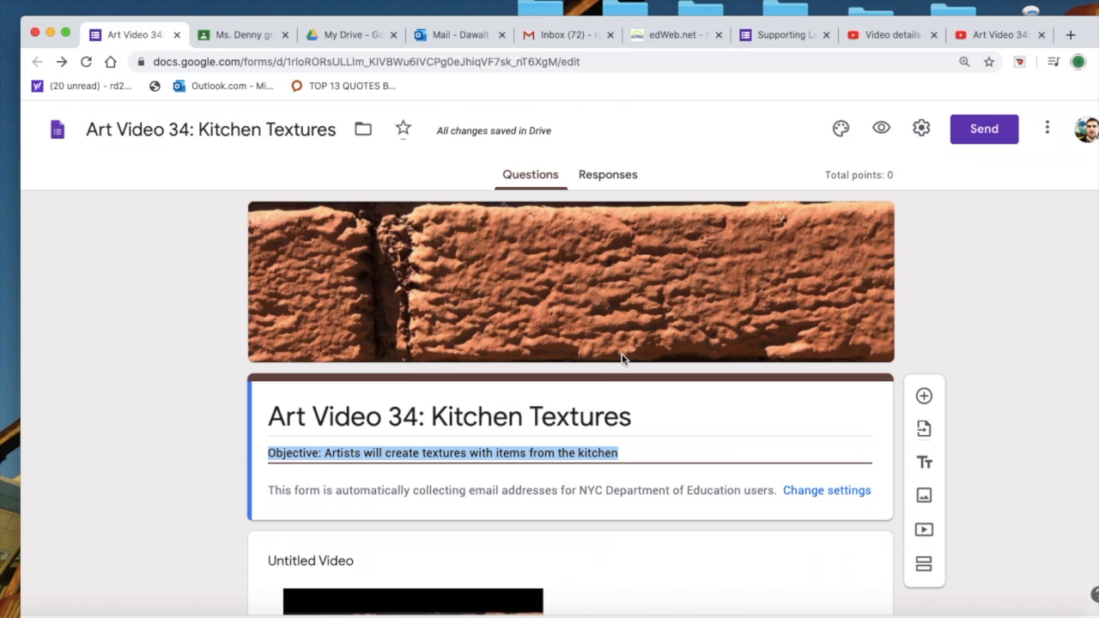
left_click(205, 366)
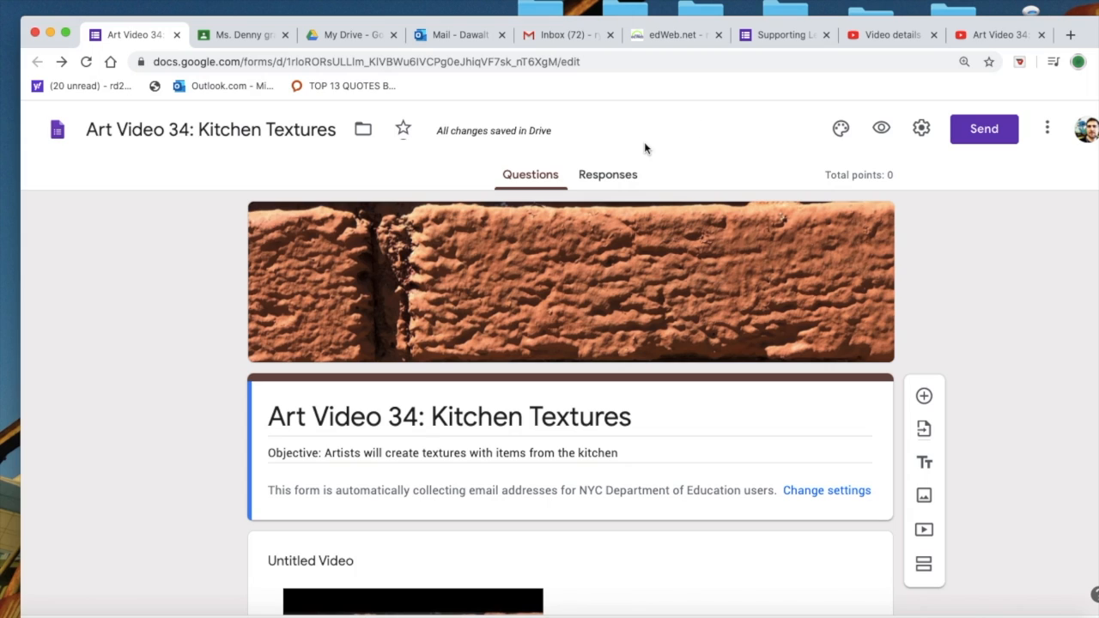
left_click(606, 177)
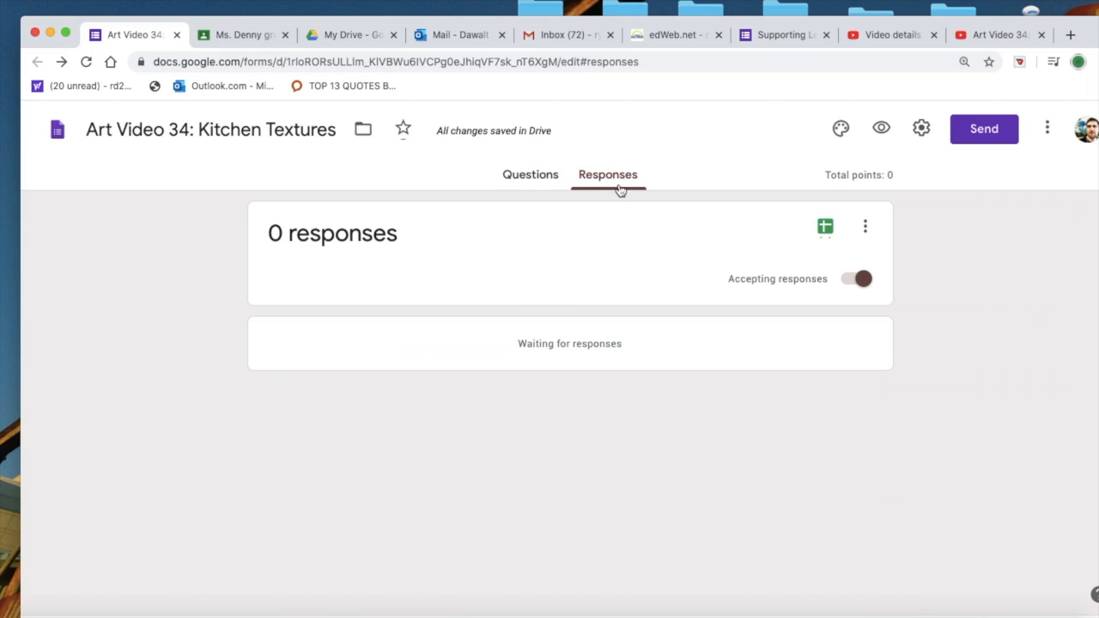
Step: Open the Art Video 31: Exploring the Element of Form form from Google Drive and review its response summary and scores
left_click(225, 33)
left_click(340, 35)
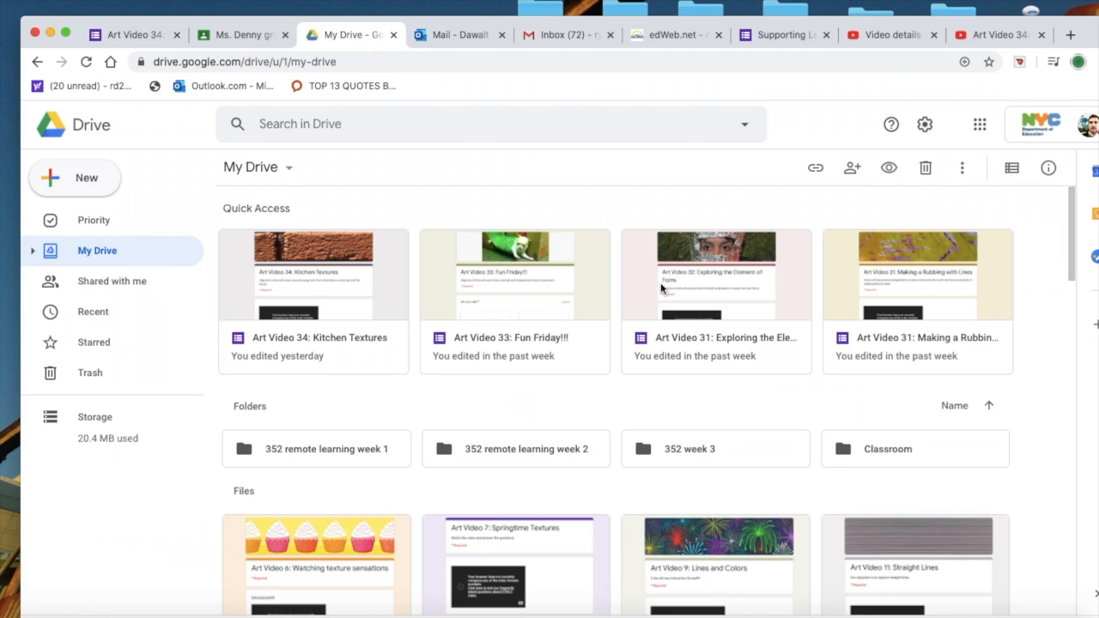
double_click(752, 262)
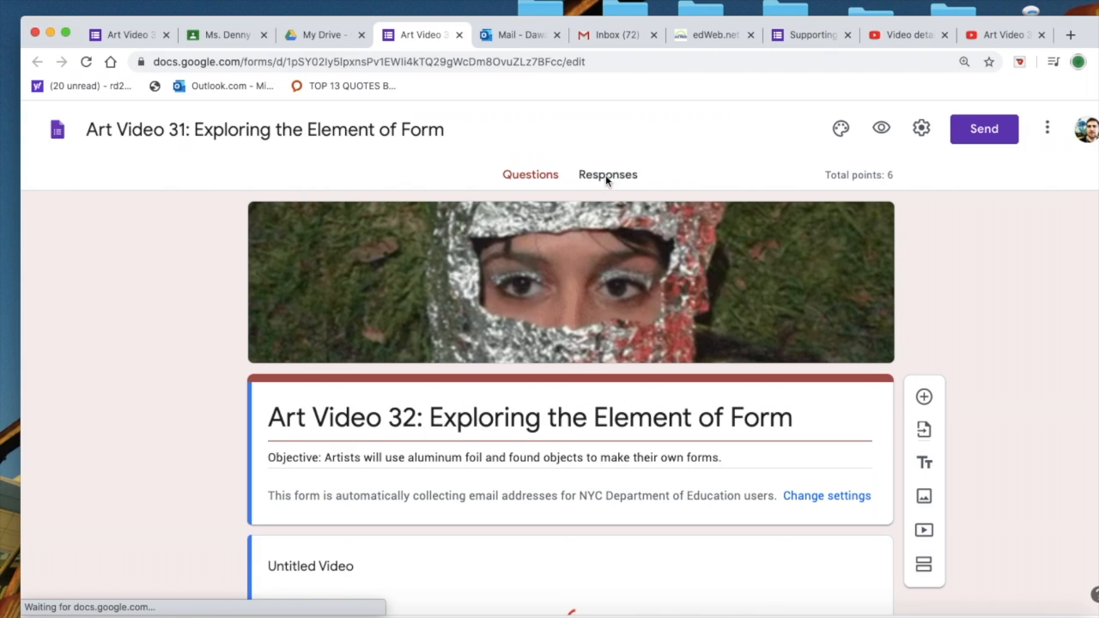
left_click(605, 176)
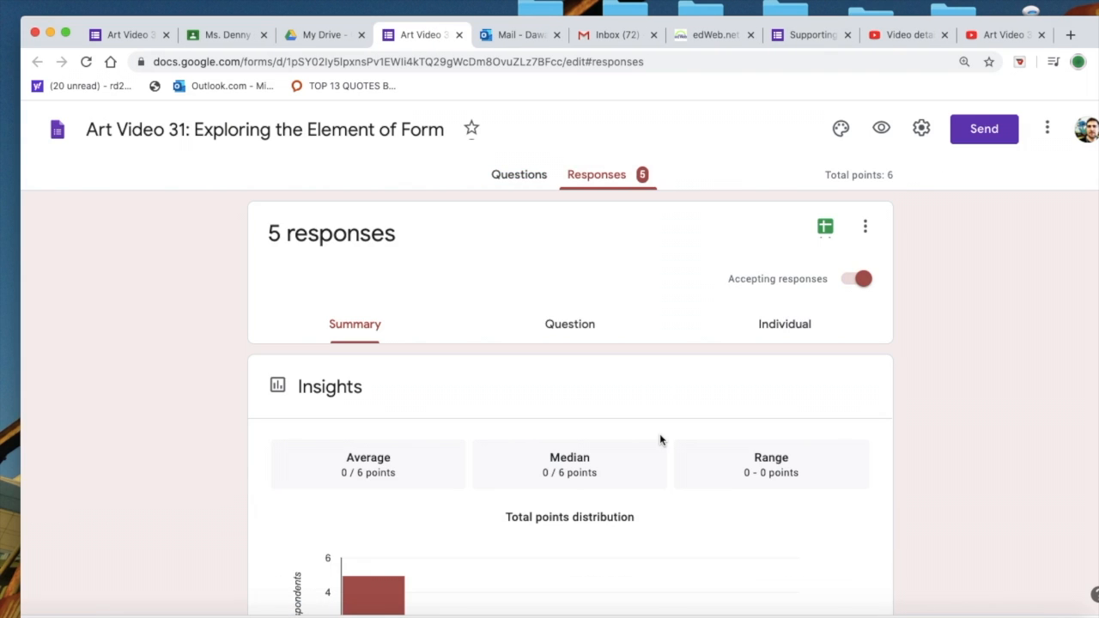
scroll(660, 434, "down", 5)
scroll(660, 439, "down", 3)
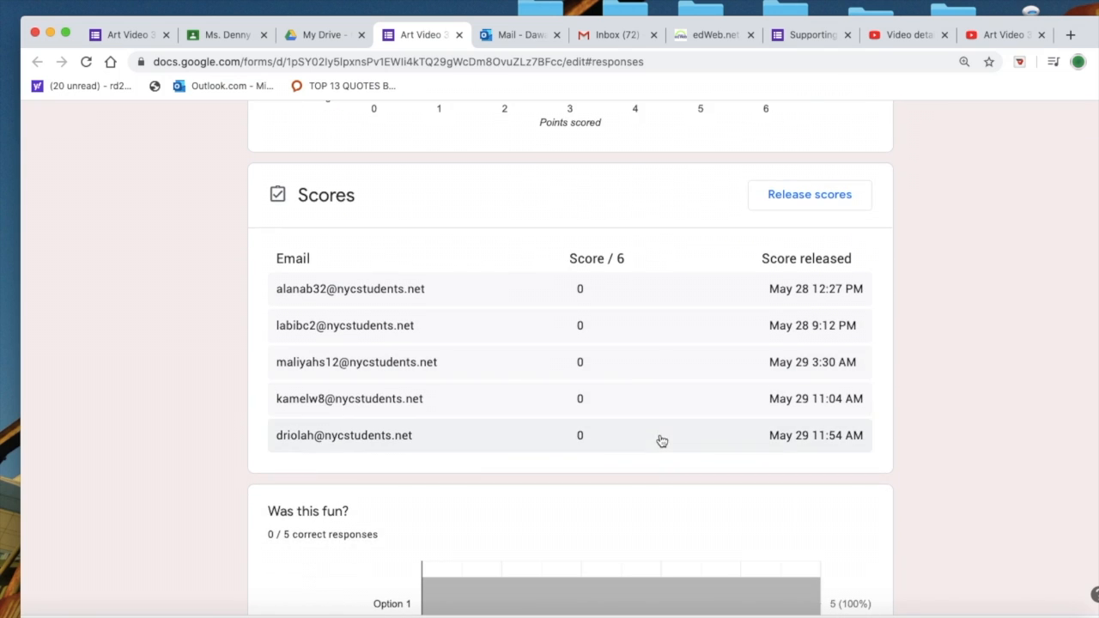
scroll(631, 383, "down", 3)
scroll(630, 385, "up", 2)
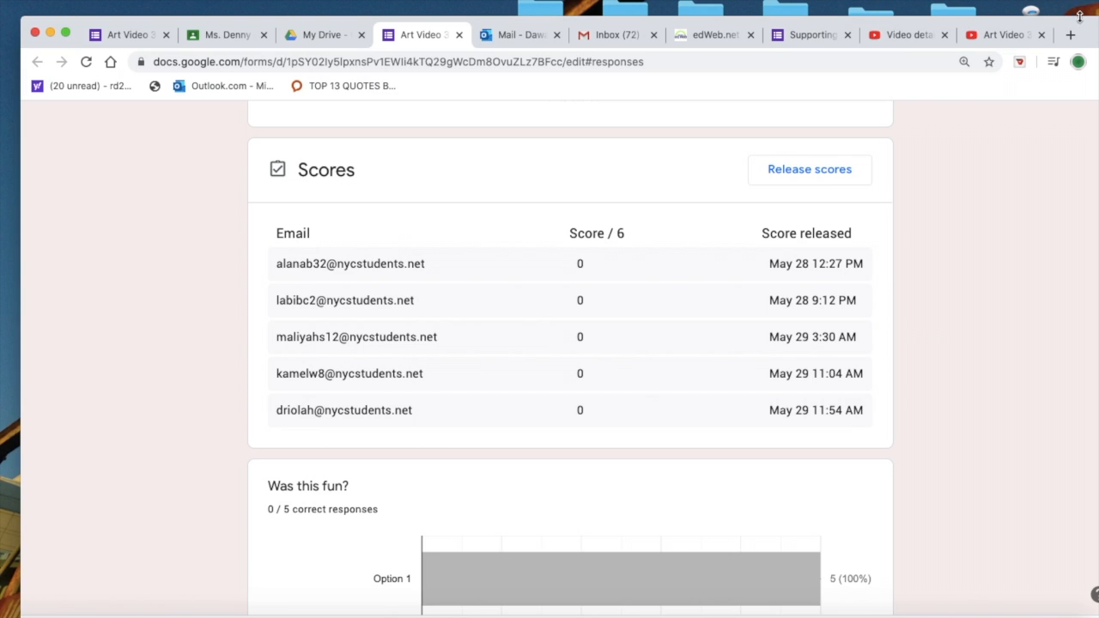
Step: Switch to Finder and open "editable student attendence.docx" from the student attendence and parental responses folder within remonte learning's daily folder
mouse_move(1098, 2)
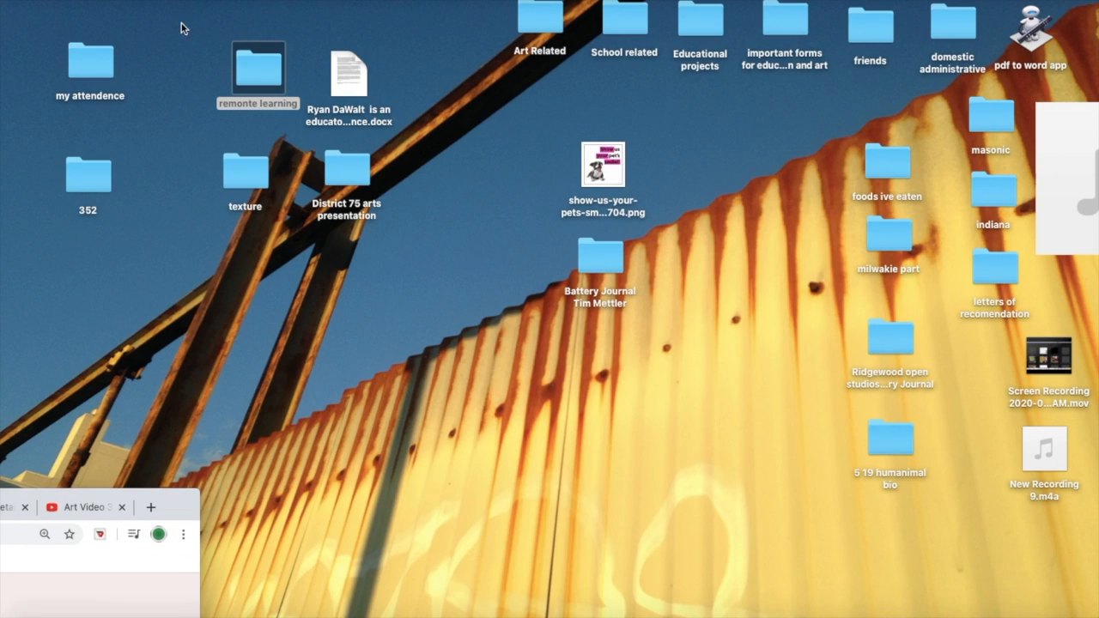
double_click(255, 64)
left_click(135, 89)
double_click(135, 89)
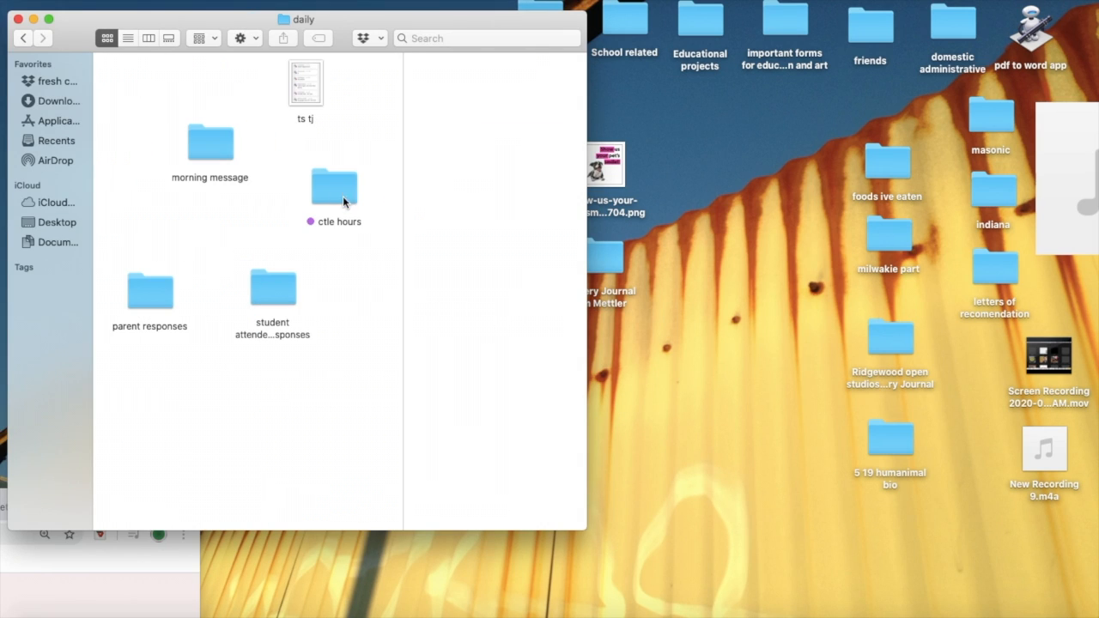
double_click(265, 288)
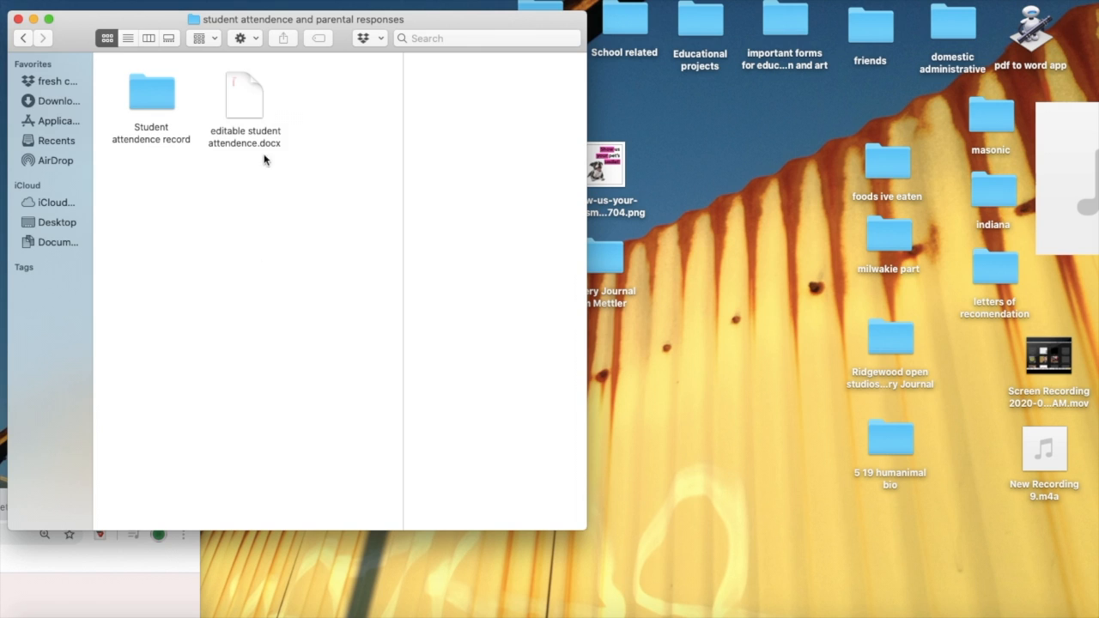
left_click(251, 108)
double_click(251, 107)
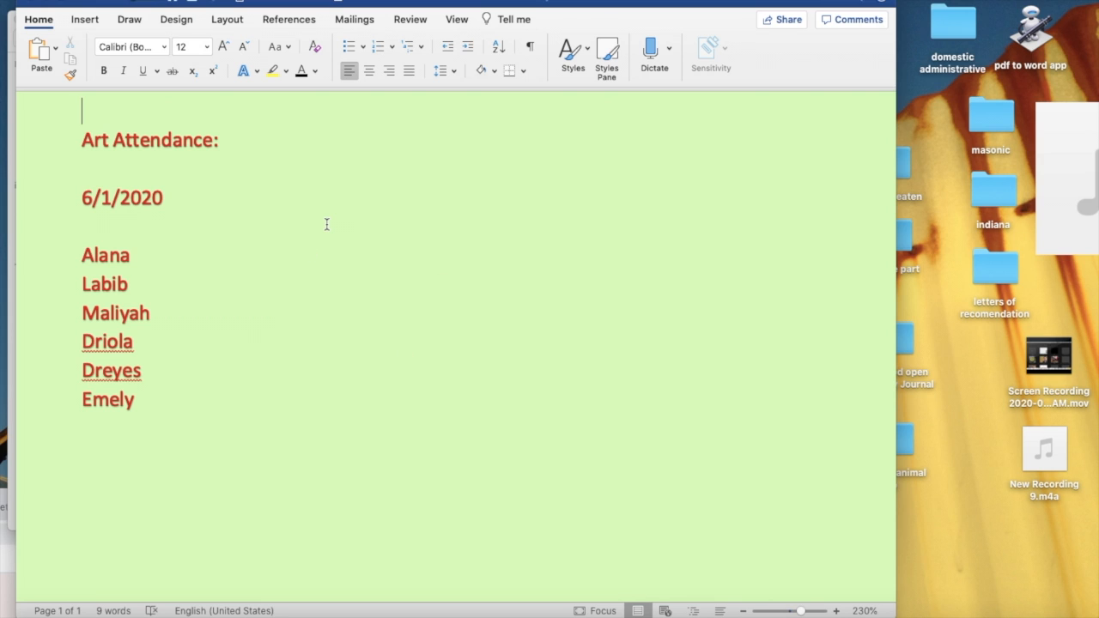
Step: Close the attendance document and preview the 6 1 image in the Student attendence record folder
left_click(34, 2)
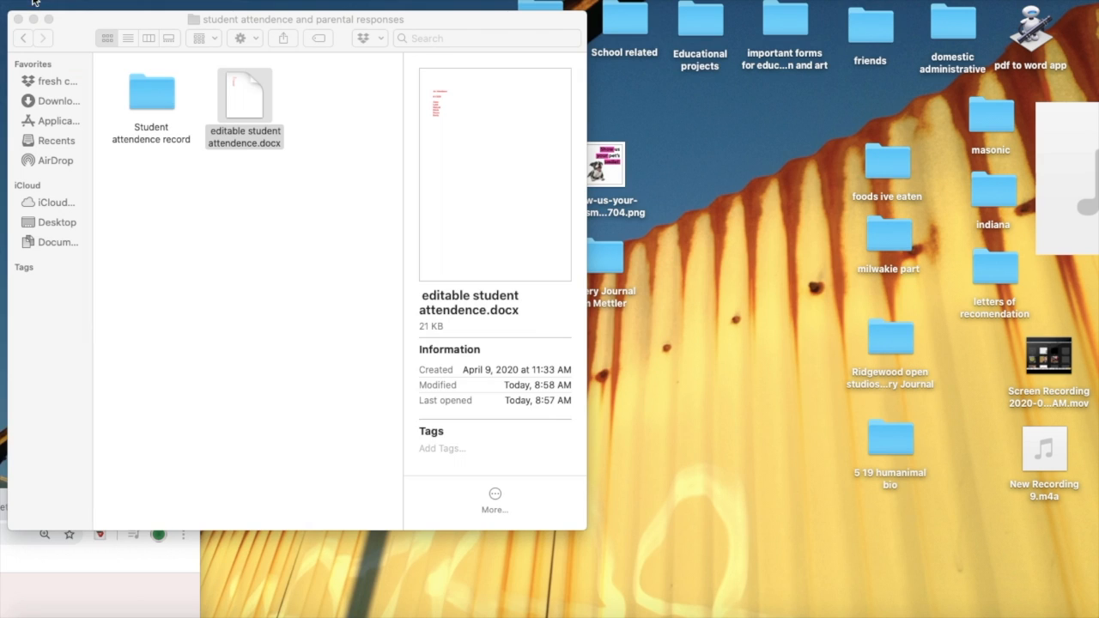
left_click(212, 280)
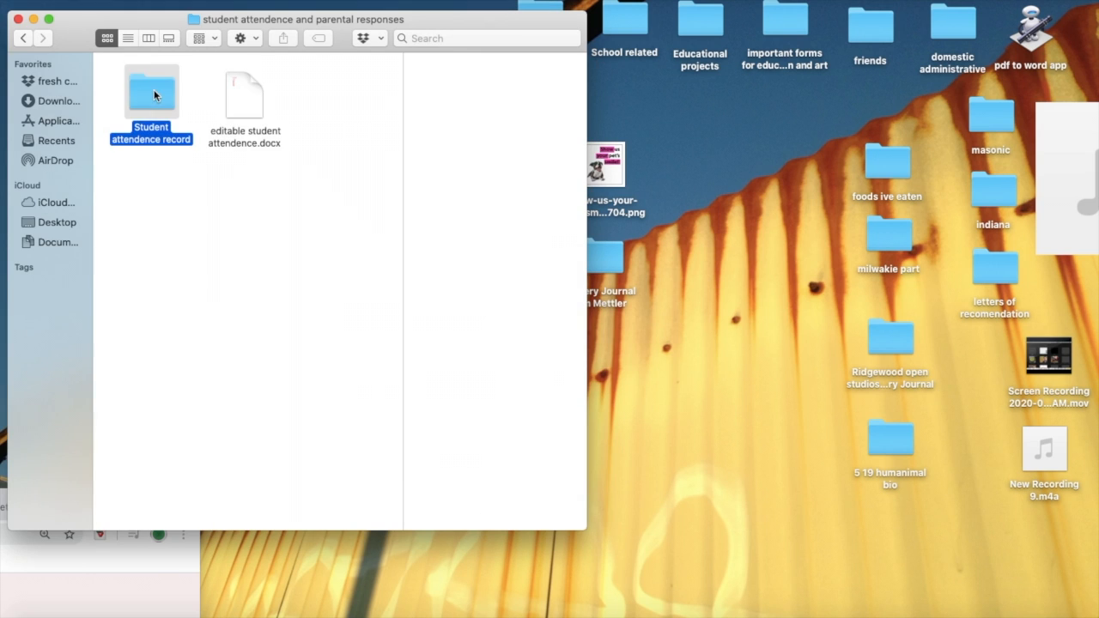
double_click(154, 91)
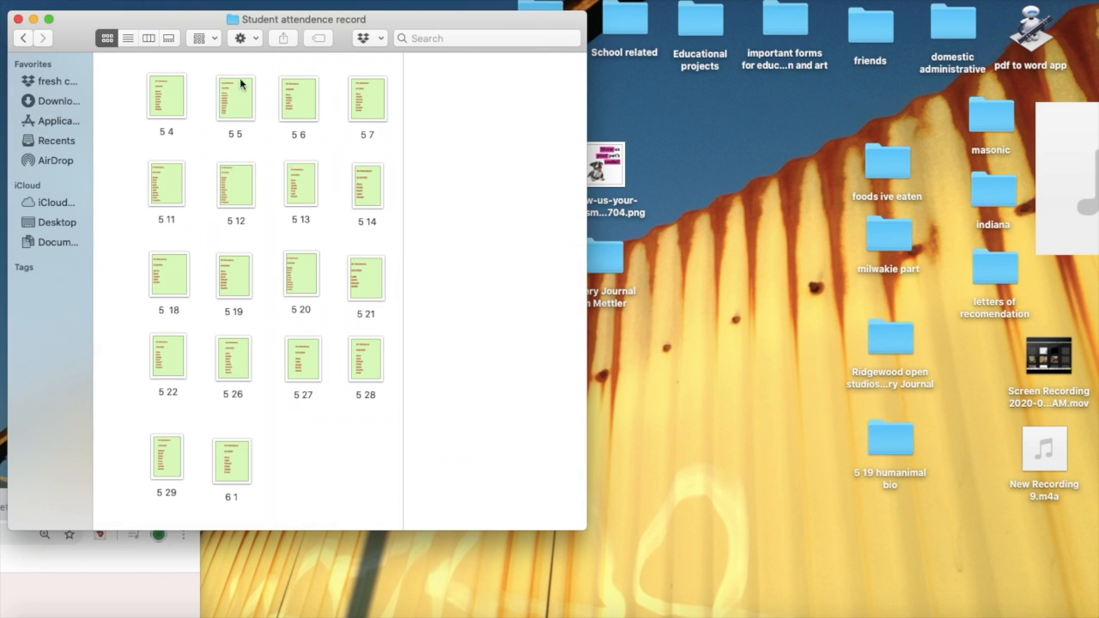
scroll(258, 444, "up", 10)
scroll(257, 444, "down", 10)
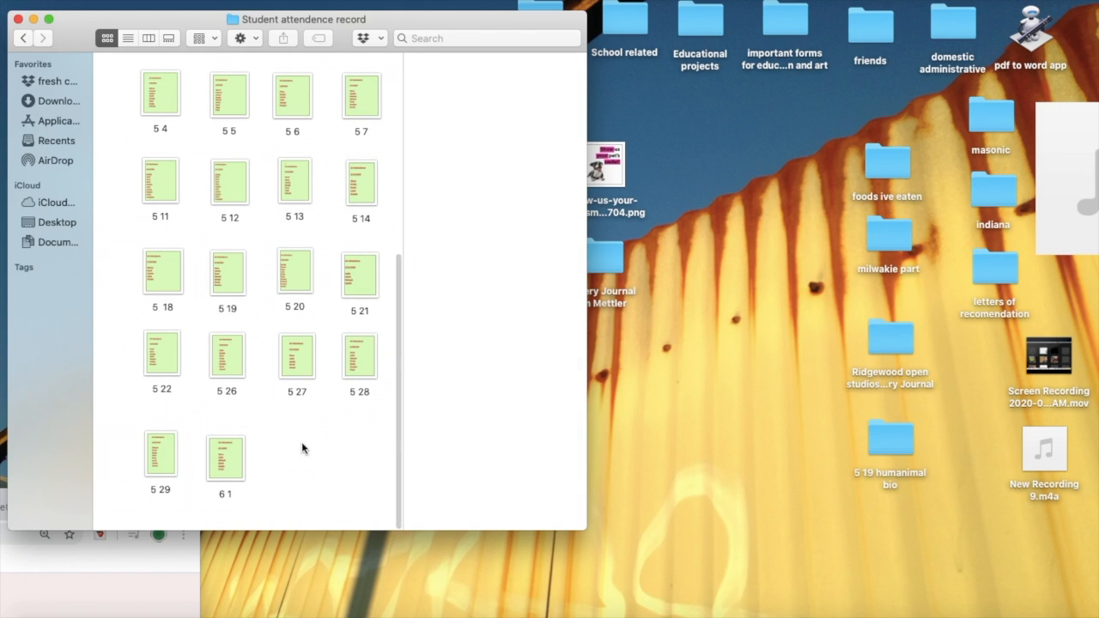
left_click(224, 463)
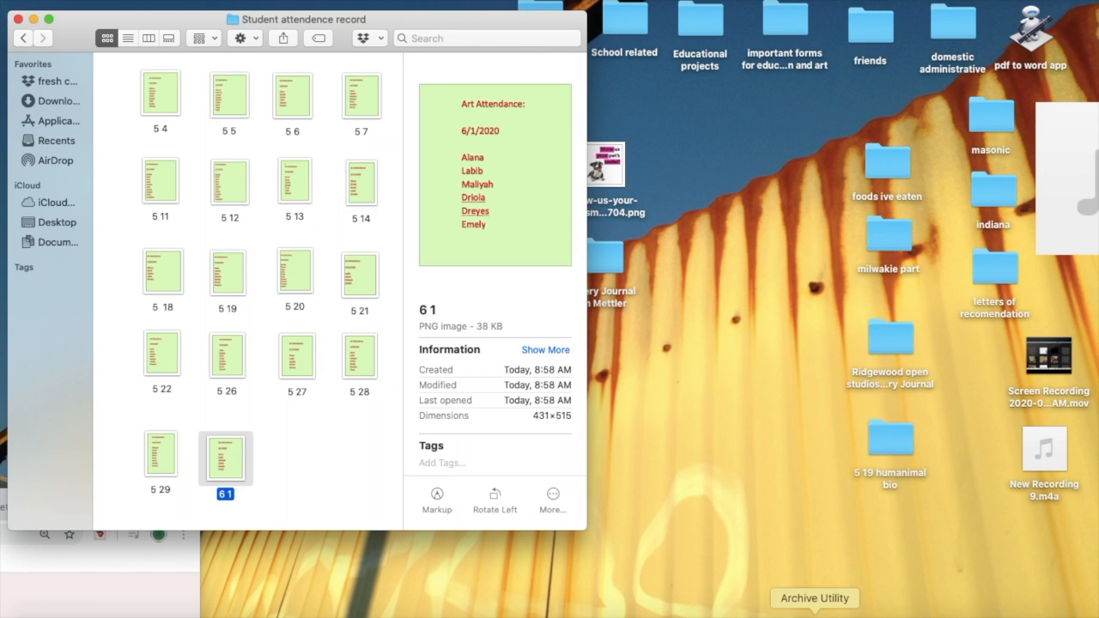
Step: Switch to Microsoft Teams and review the 6 1 Art Attendance message sent in the colleague's chat
left_click(839, 615)
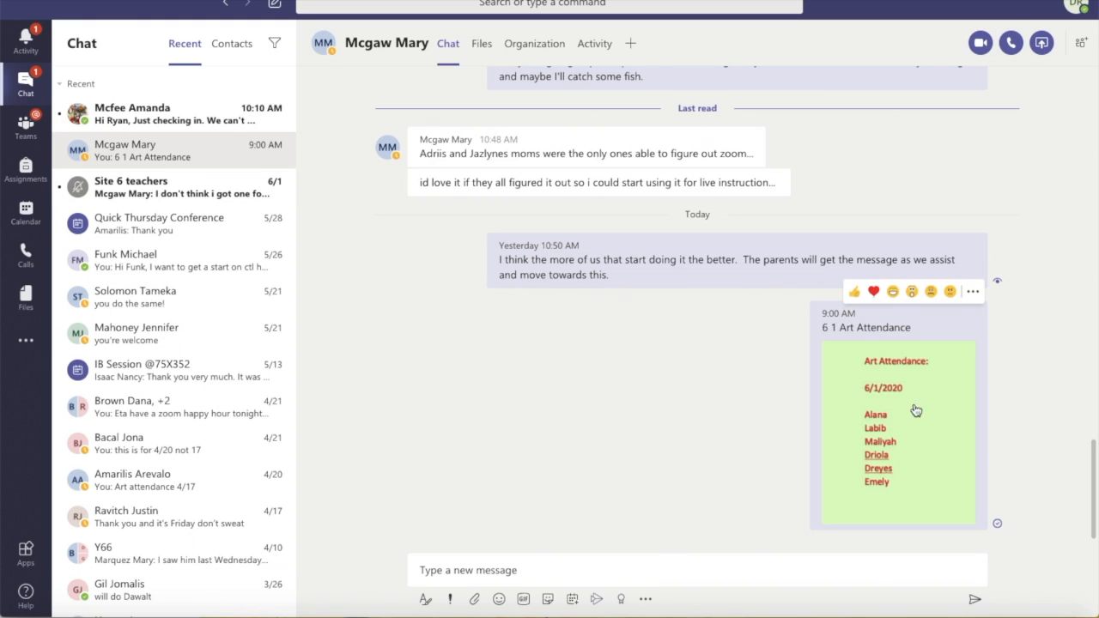
scroll(936, 439, "up", 1)
scroll(937, 439, "down", 1)
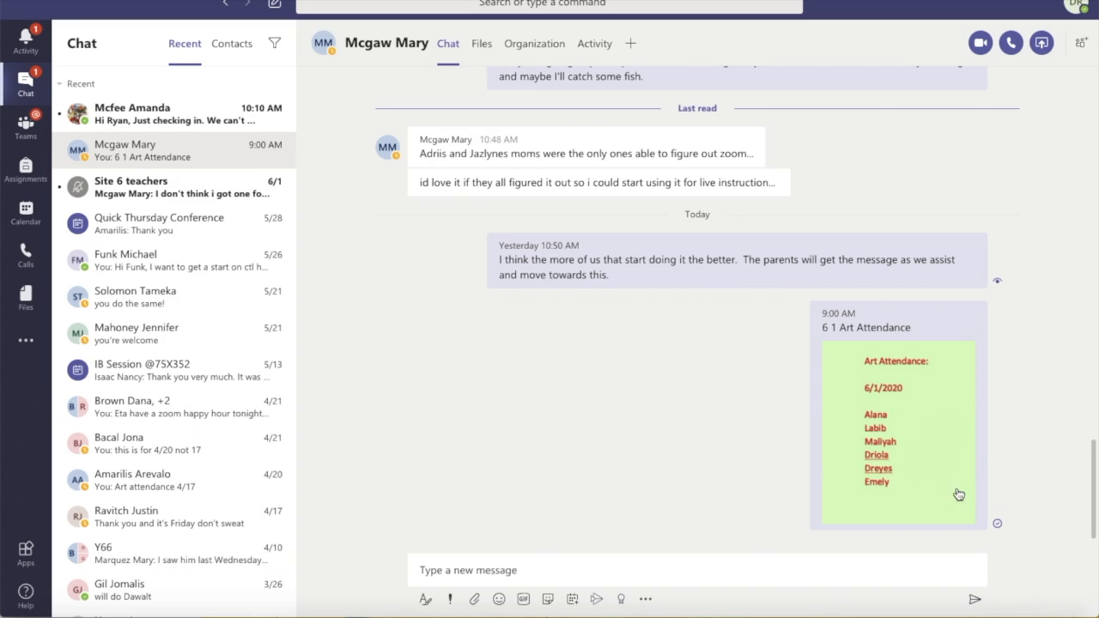
mouse_move(903, 516)
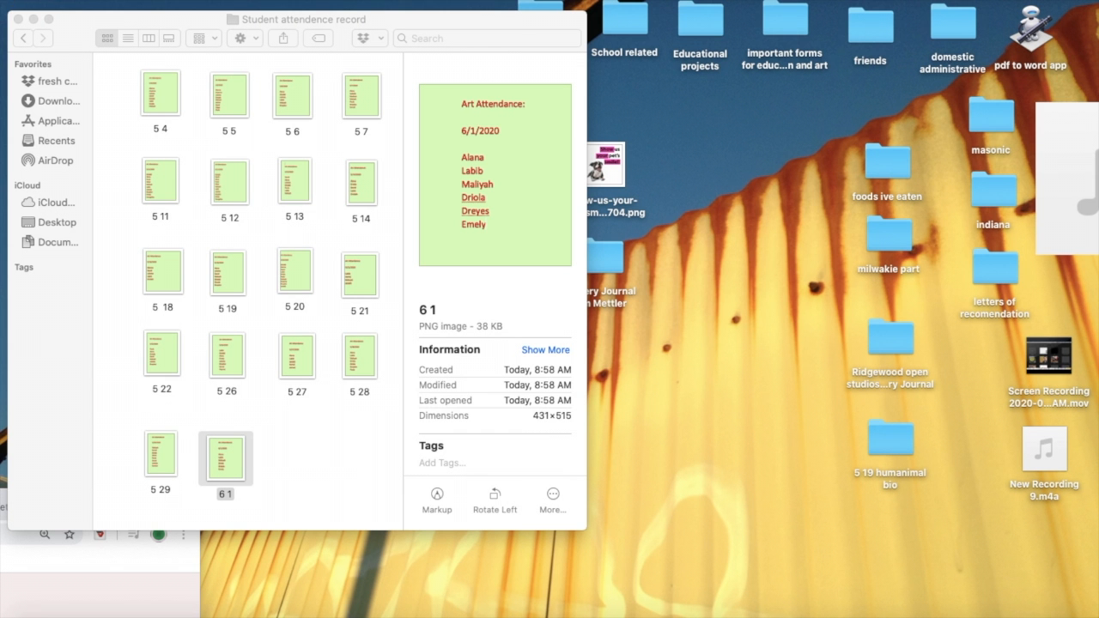
Step: Close the Student attendence record window in Finder and bring the Chrome window back into full view
left_click_drag(79, 13, 425, 61)
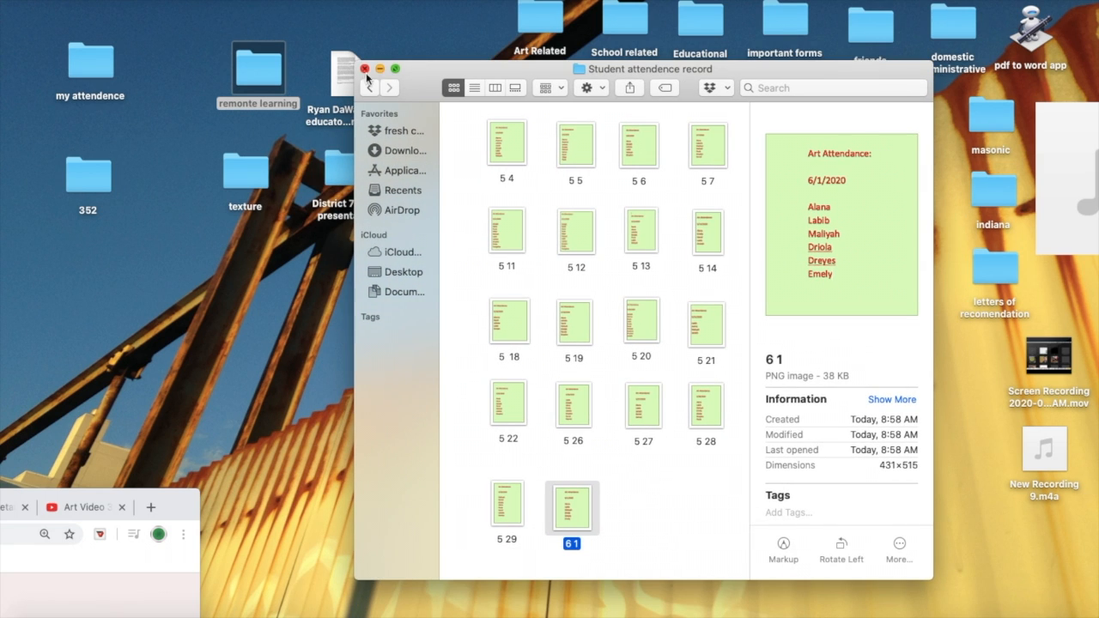
left_click(646, 507)
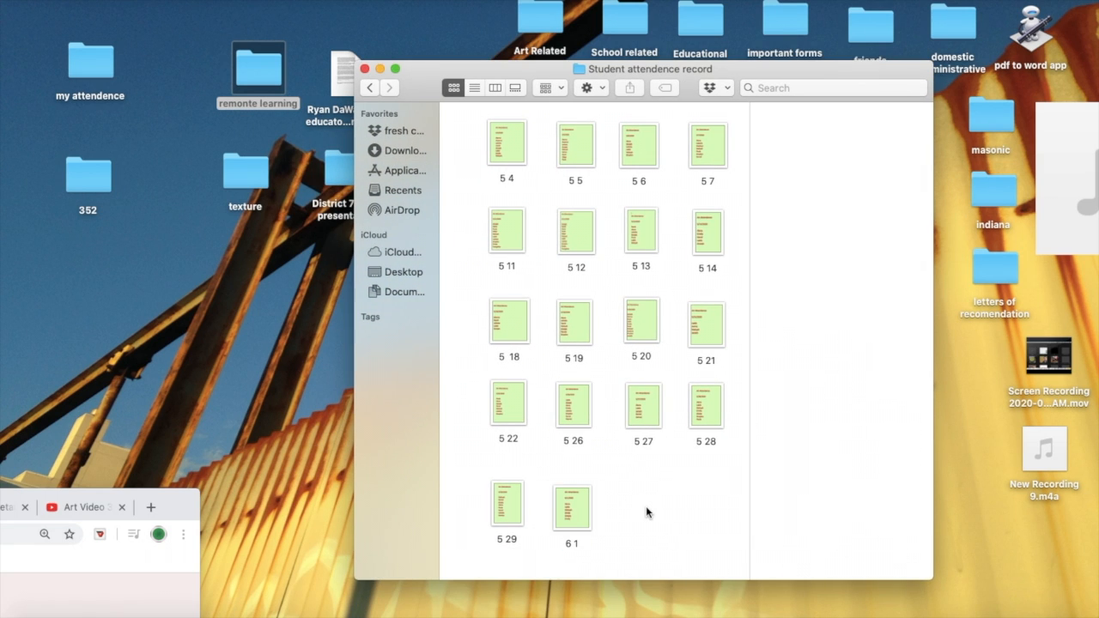
left_click(365, 69)
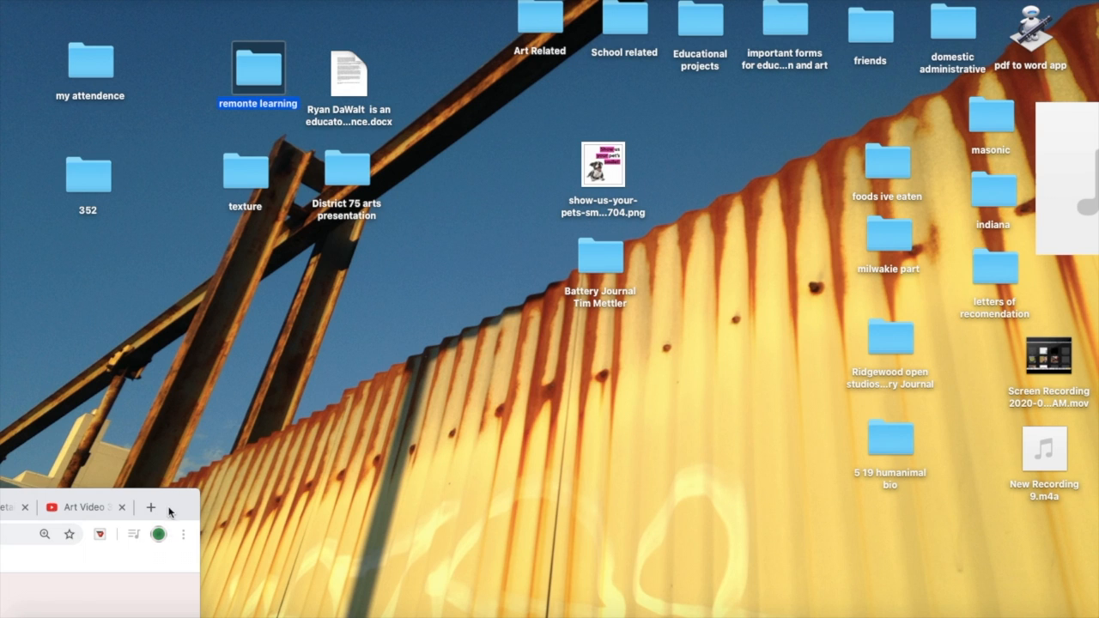
left_click_drag(177, 505, 1085, 7)
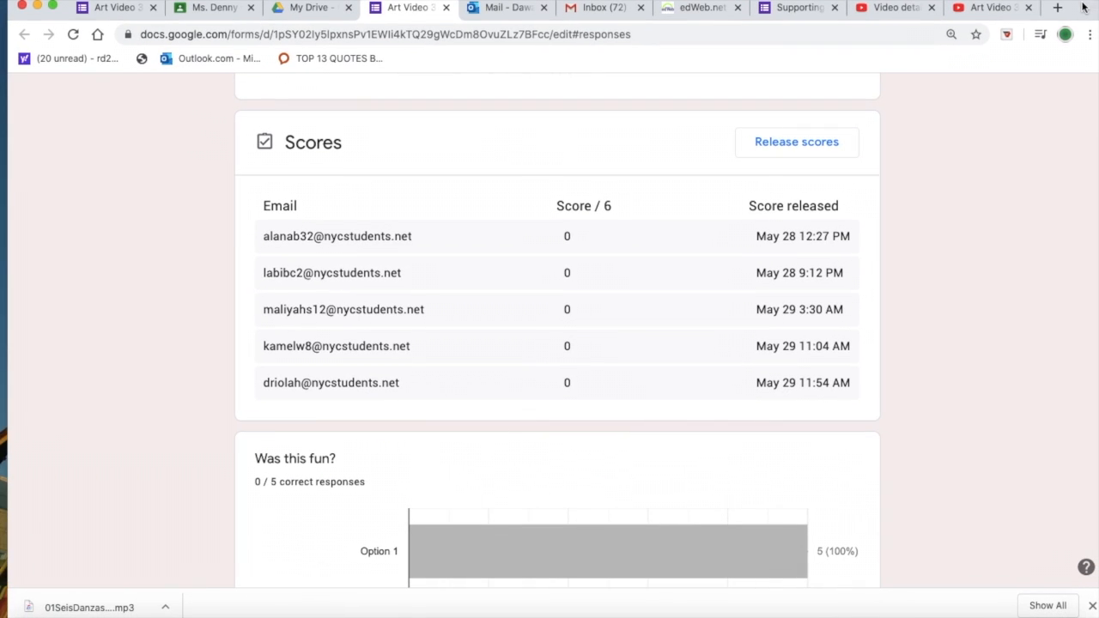
Step: Look over the class's grades in Google Classroom and the responses page of the Art Video 34: Kitchen Textures form
left_click(194, 13)
scroll(764, 227, "right", 10)
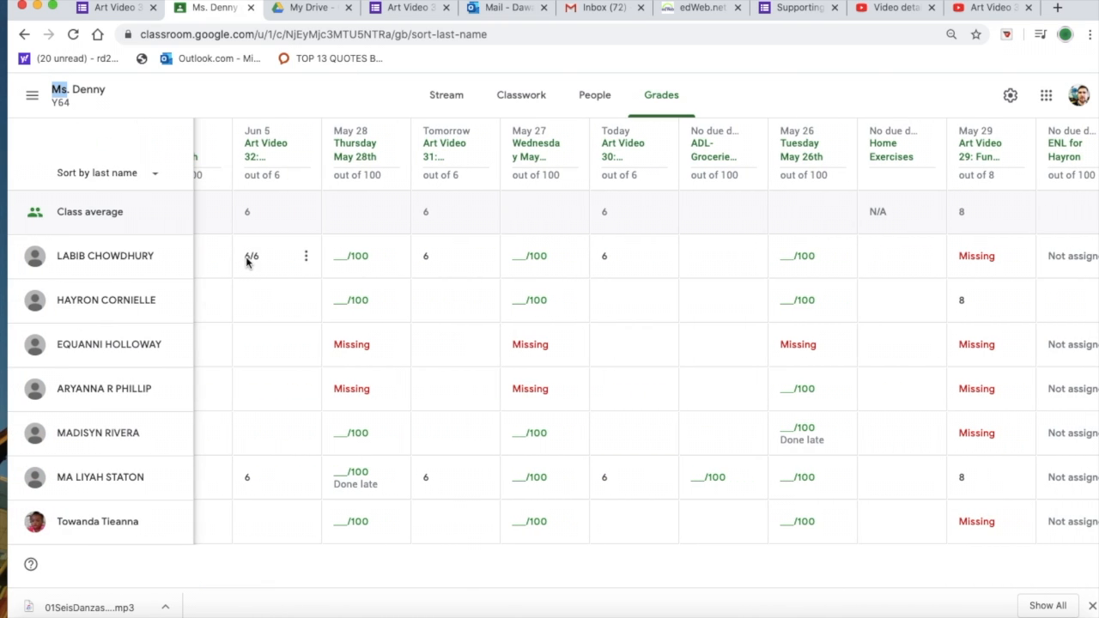
left_click(131, 10)
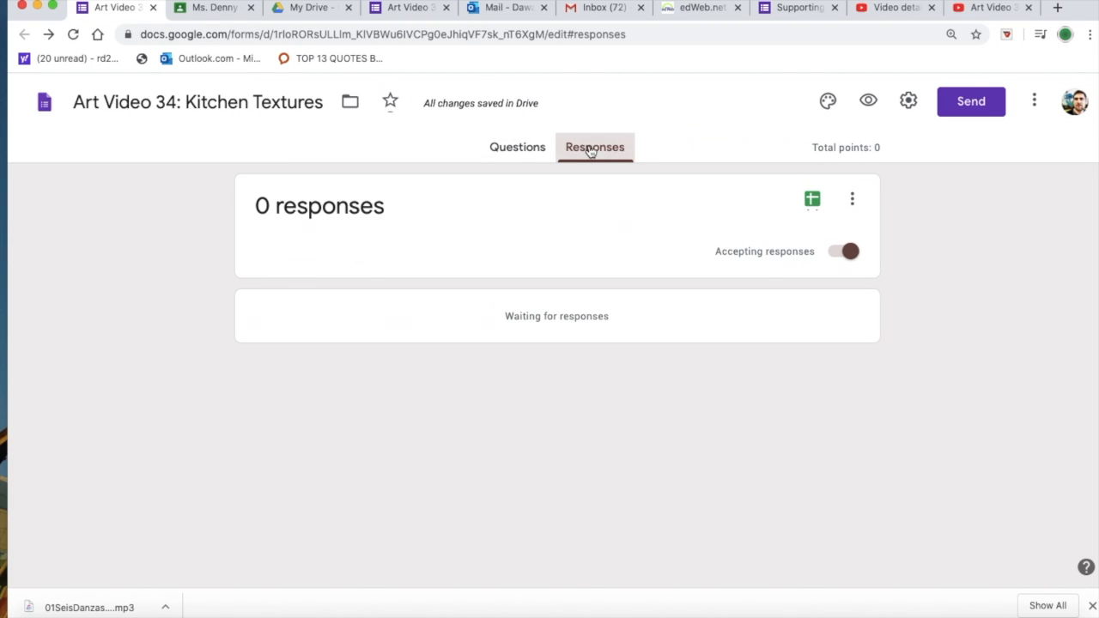
Step: Open the Art Video 33: Fun Friday!!! form from Google Drive and review its response summary and written answers
left_click(304, 8)
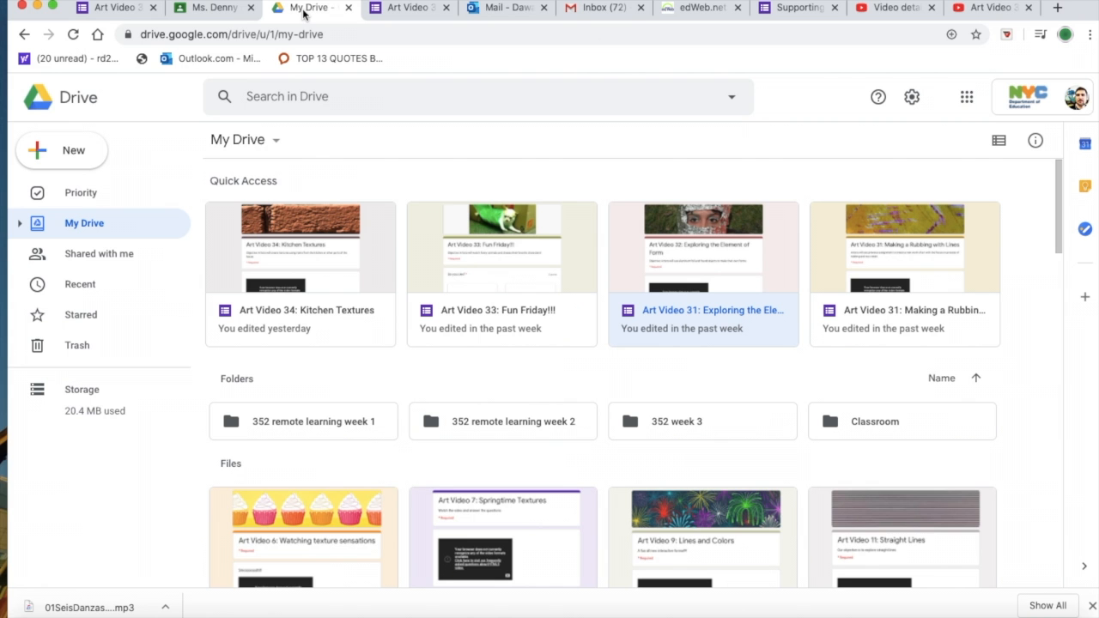
left_click(534, 253)
double_click(534, 253)
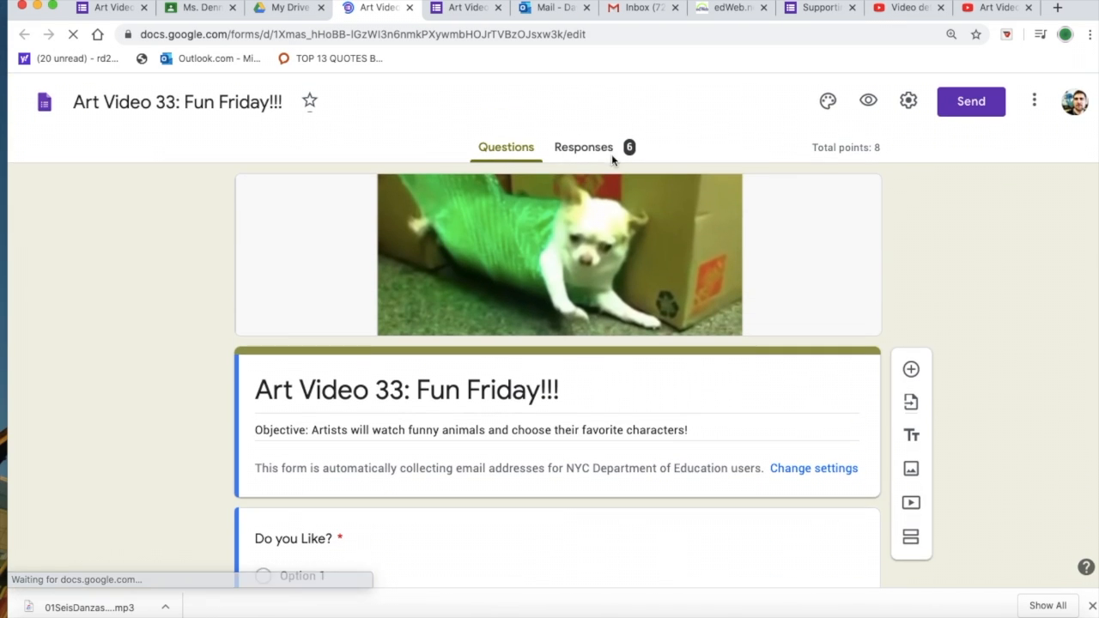
left_click(581, 153)
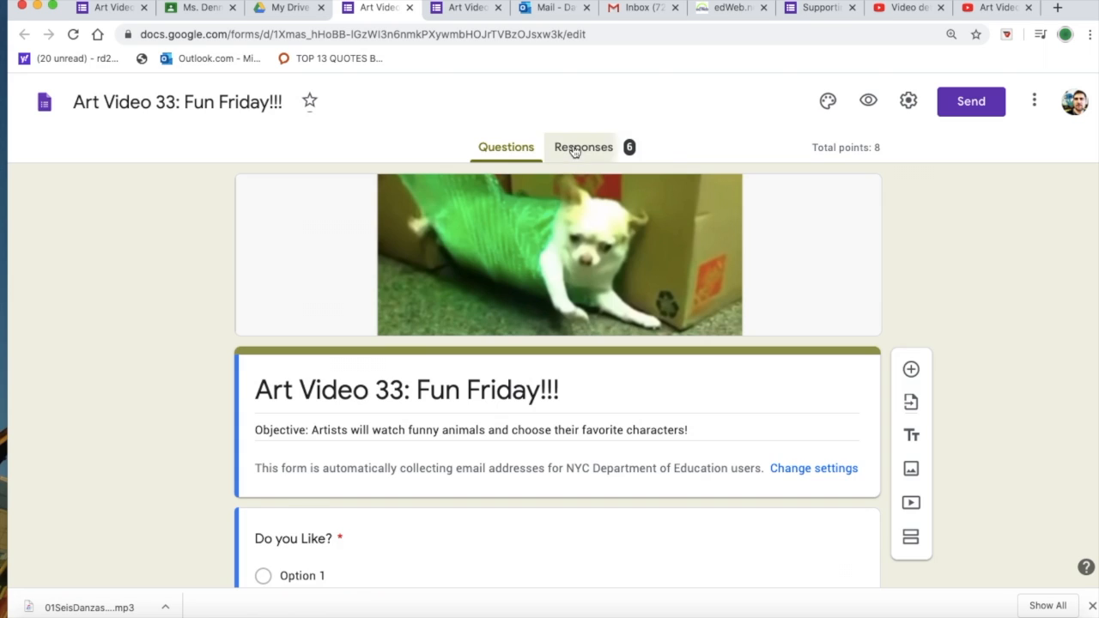
scroll(528, 409, "down", 6)
scroll(528, 409, "down", 6)
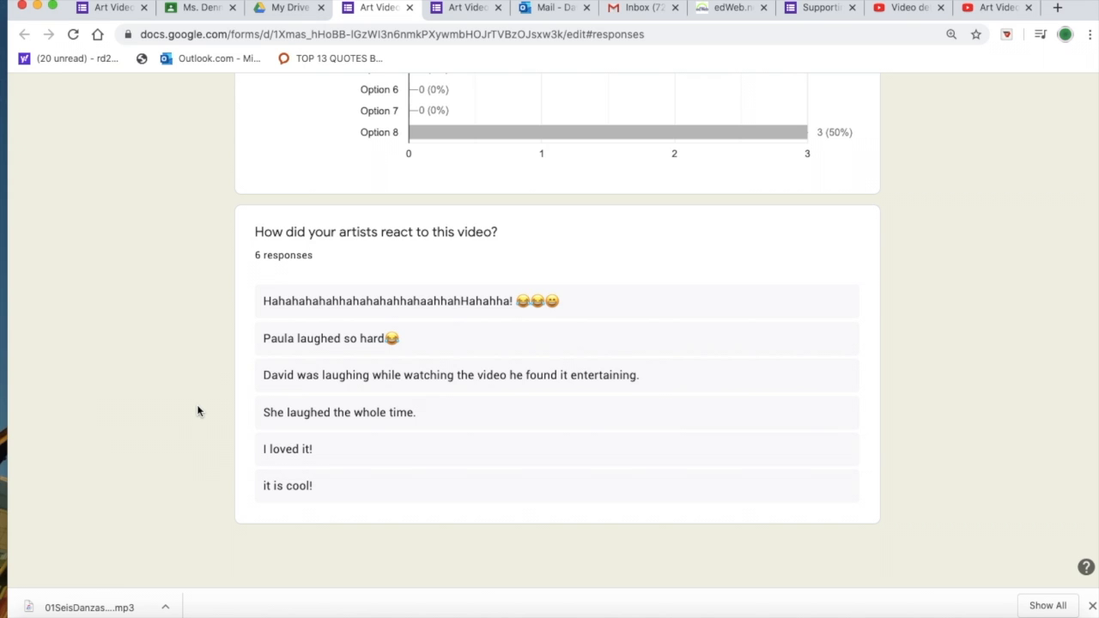
scroll(197, 412, "up", 20)
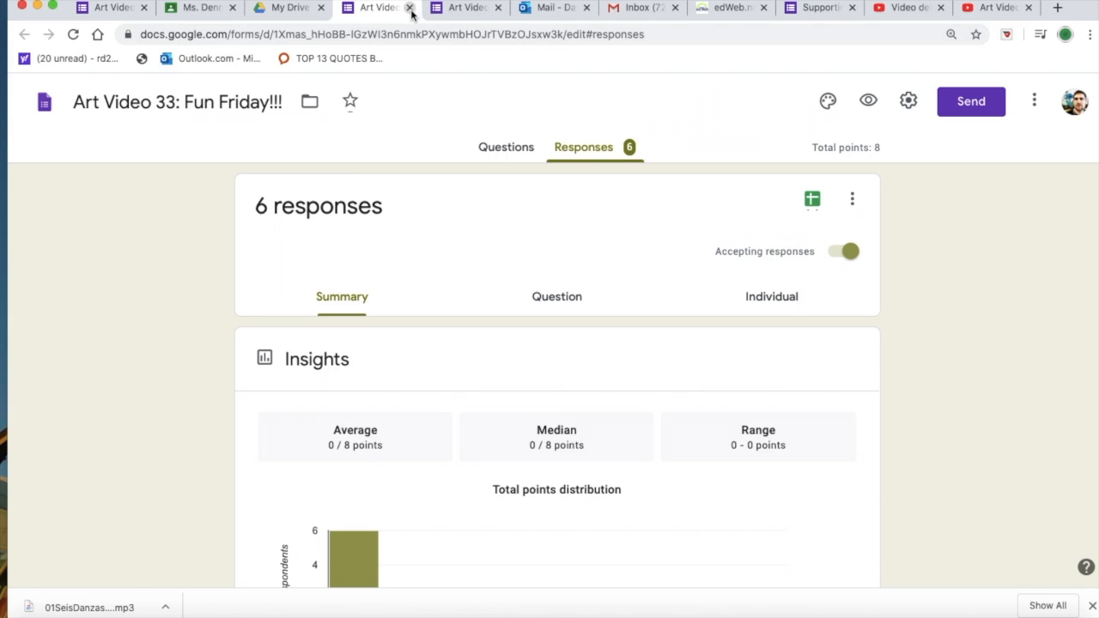
Step: Return to My Drive, browse the art video forms, and open Art Video 25: Chords
left_click(281, 8)
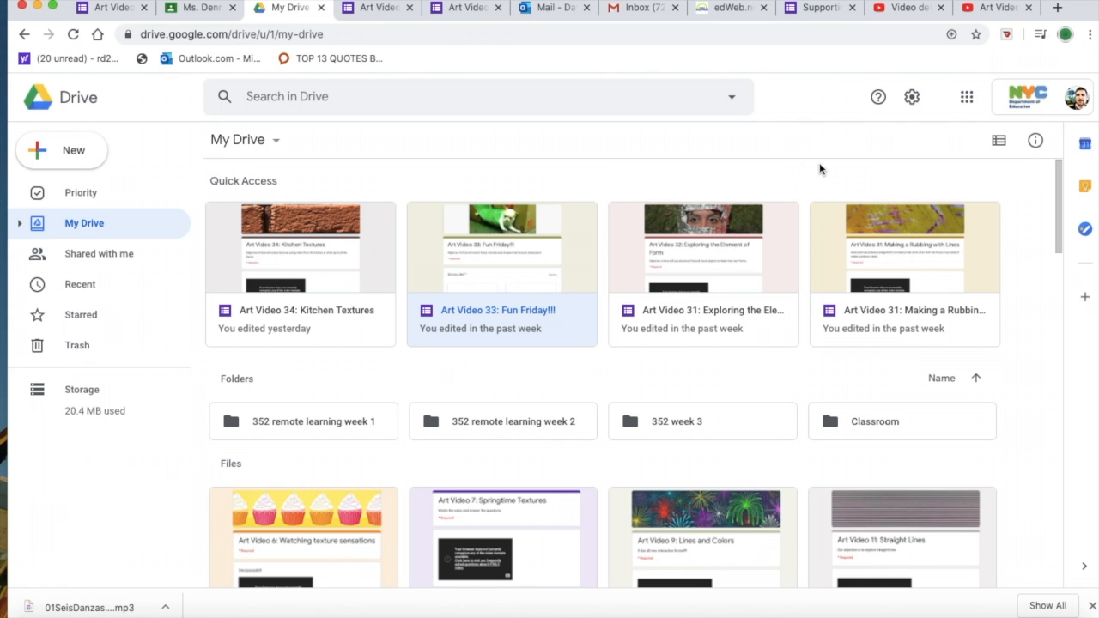
scroll(923, 238, "down", 5)
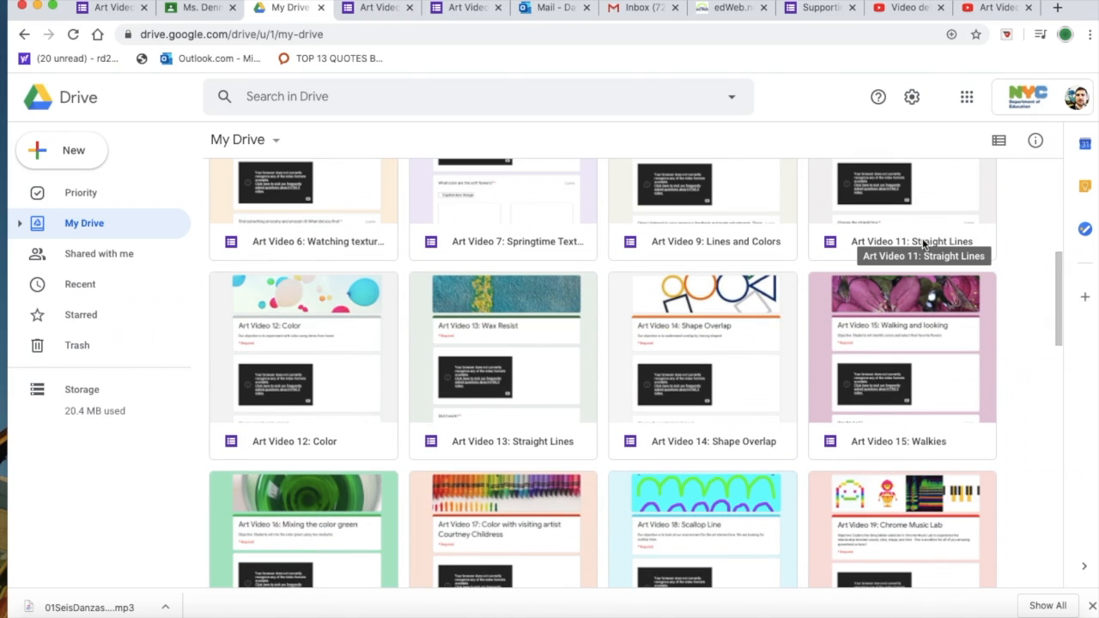
scroll(923, 240, "up", 4)
scroll(924, 245, "up", 1)
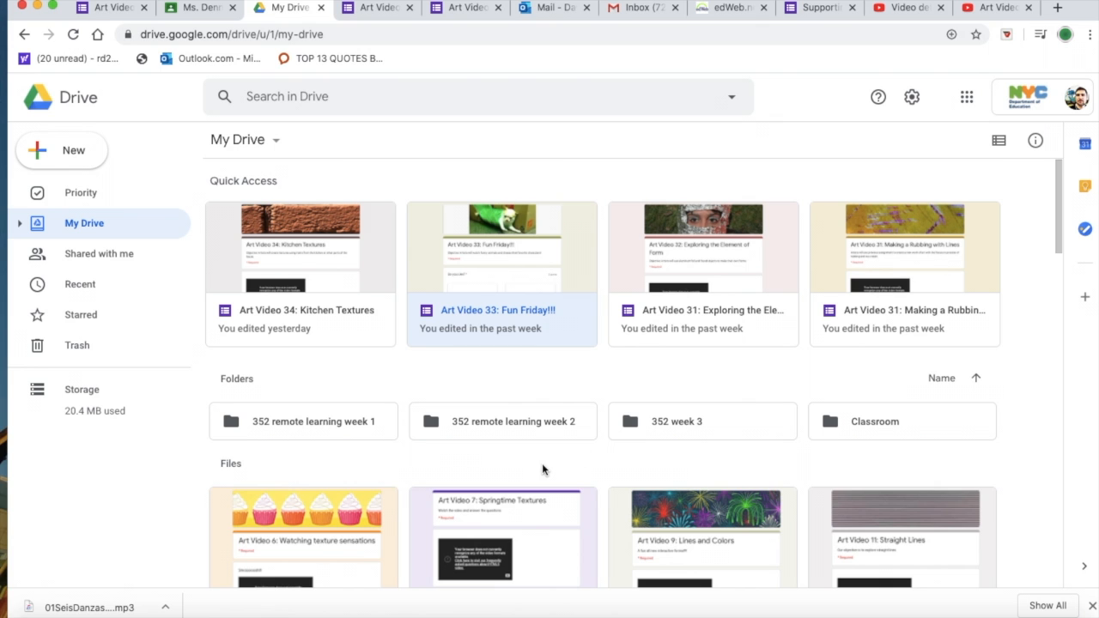
scroll(542, 470, "down", 10)
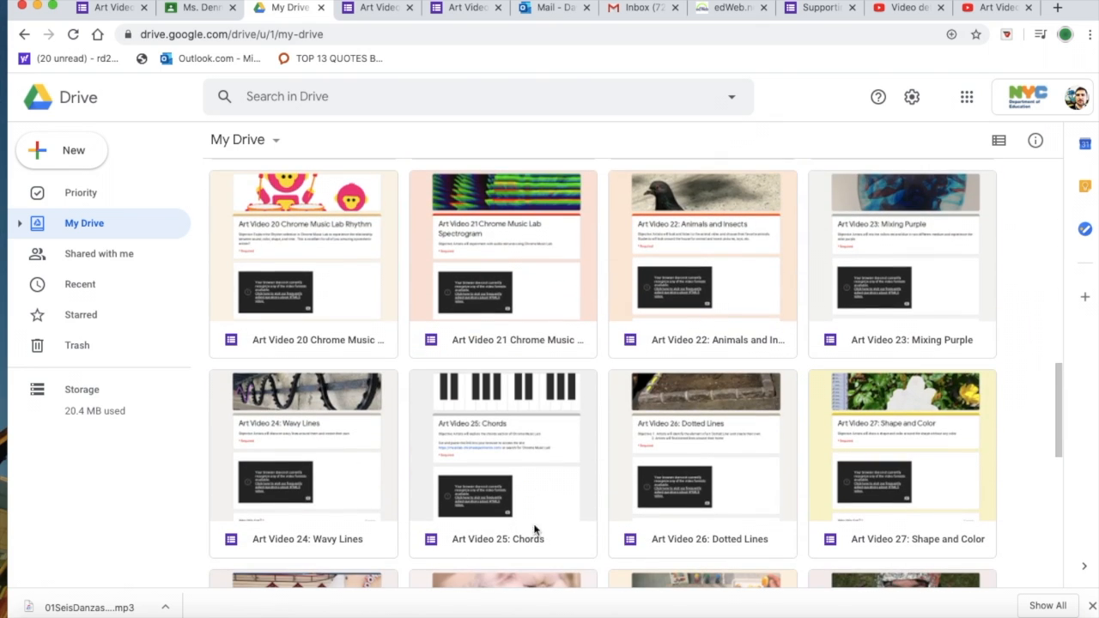
double_click(578, 486)
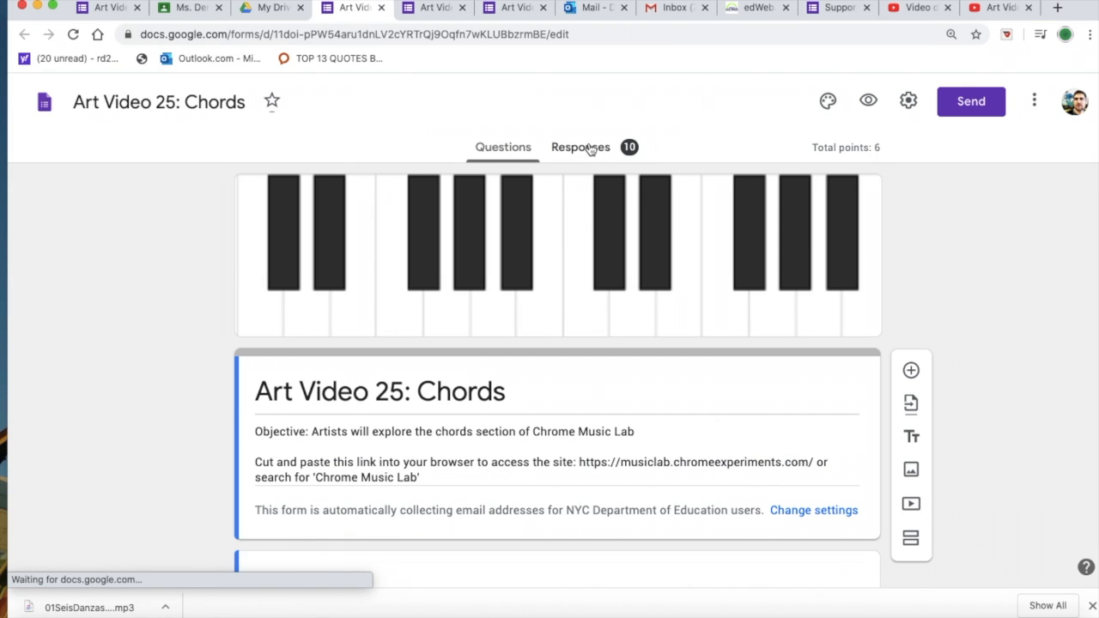
Step: Review the student scores and submission dates in the responses of the Art Video 25: Chords form
left_click(584, 148)
scroll(602, 385, "down", 5)
scroll(602, 384, "down", 1)
scroll(616, 256, "down", 4)
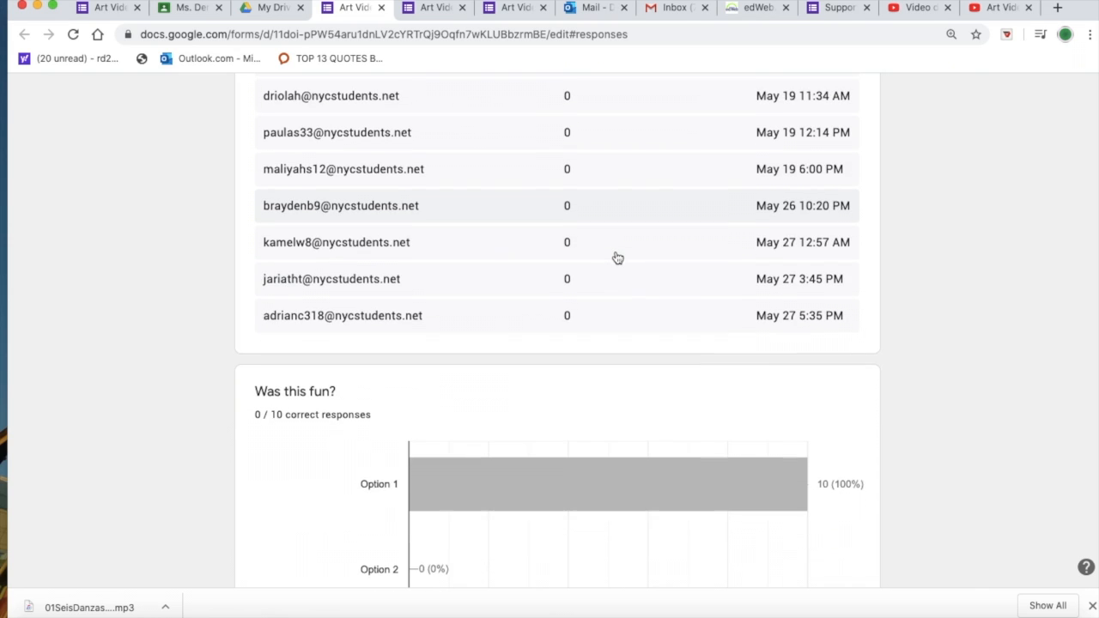
scroll(616, 258, "up", 3)
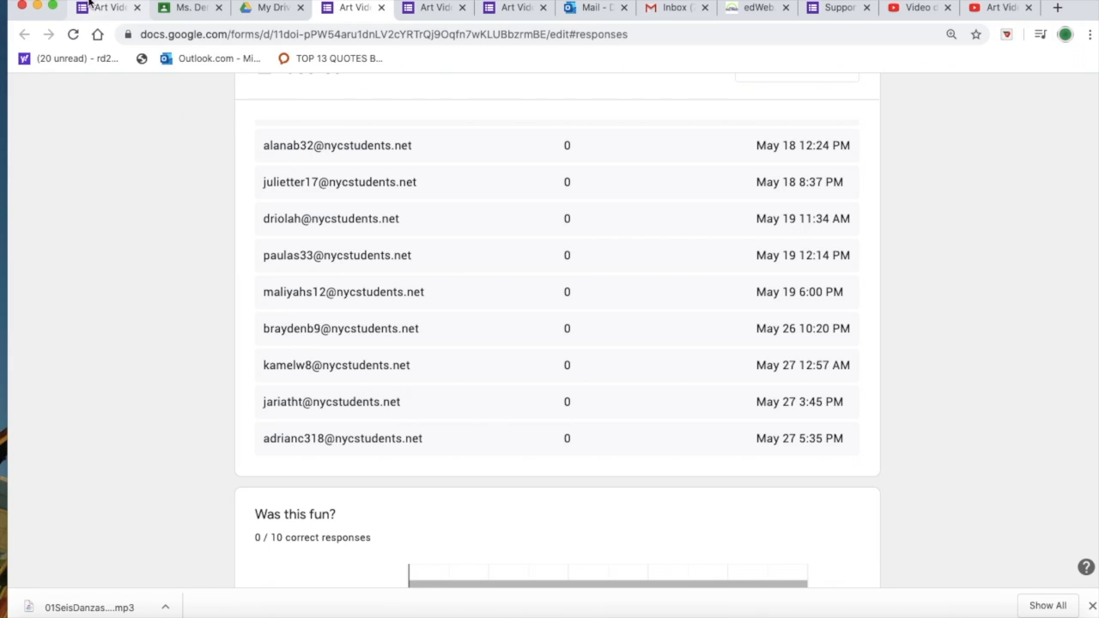
Step: Go back to My Drive and look through the full collection of art video forms
left_click_drag(83, 3, 93, 25)
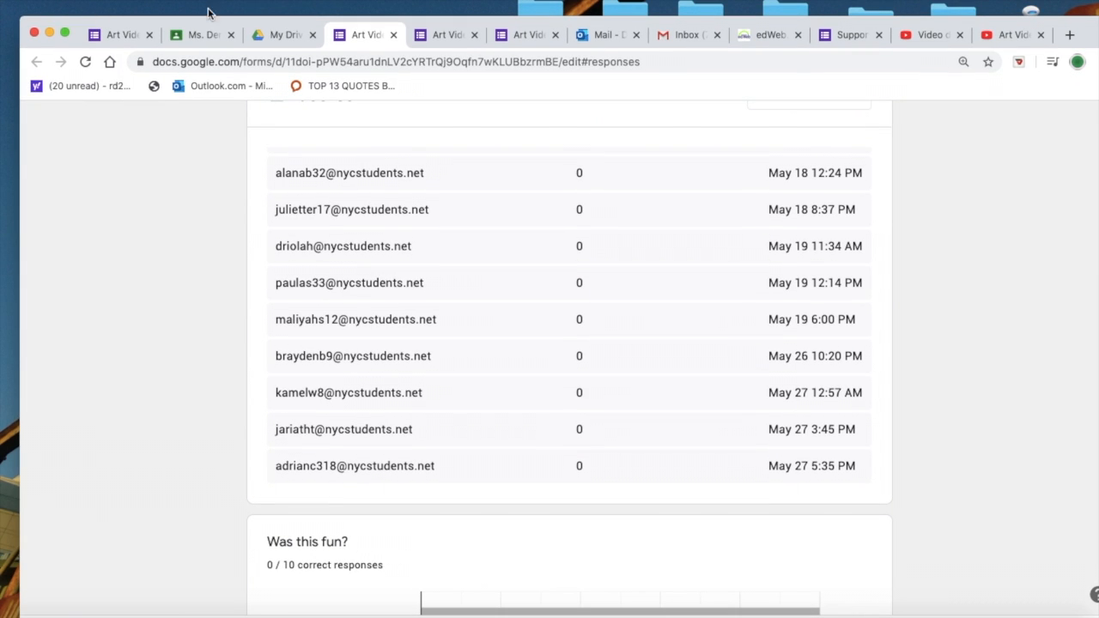
left_click(276, 35)
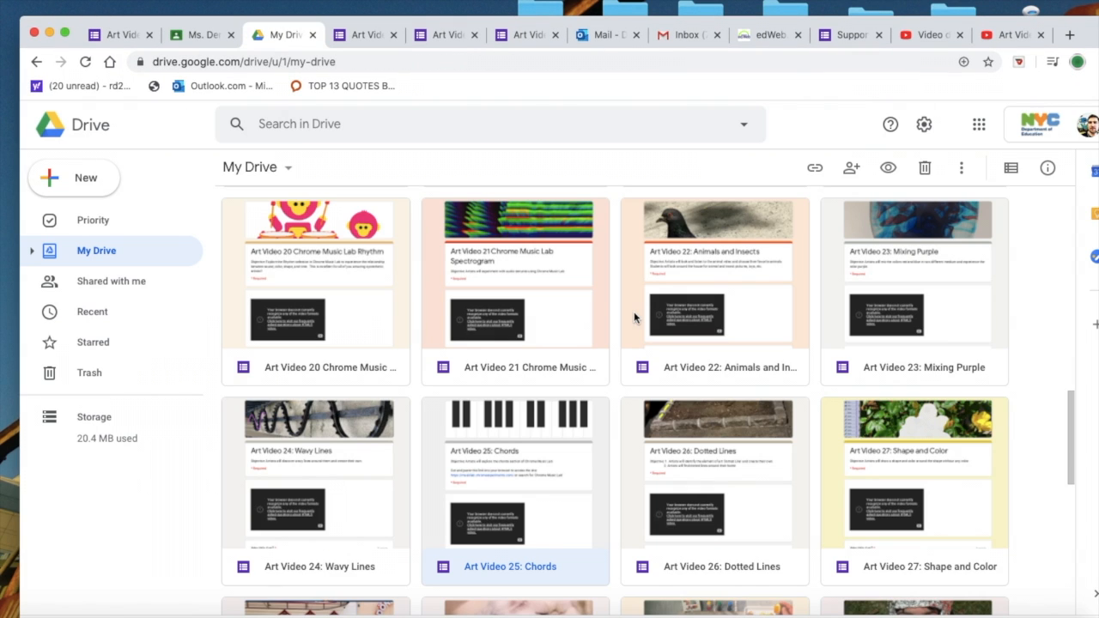
scroll(634, 318, "down", 7)
scroll(634, 318, "up", 2)
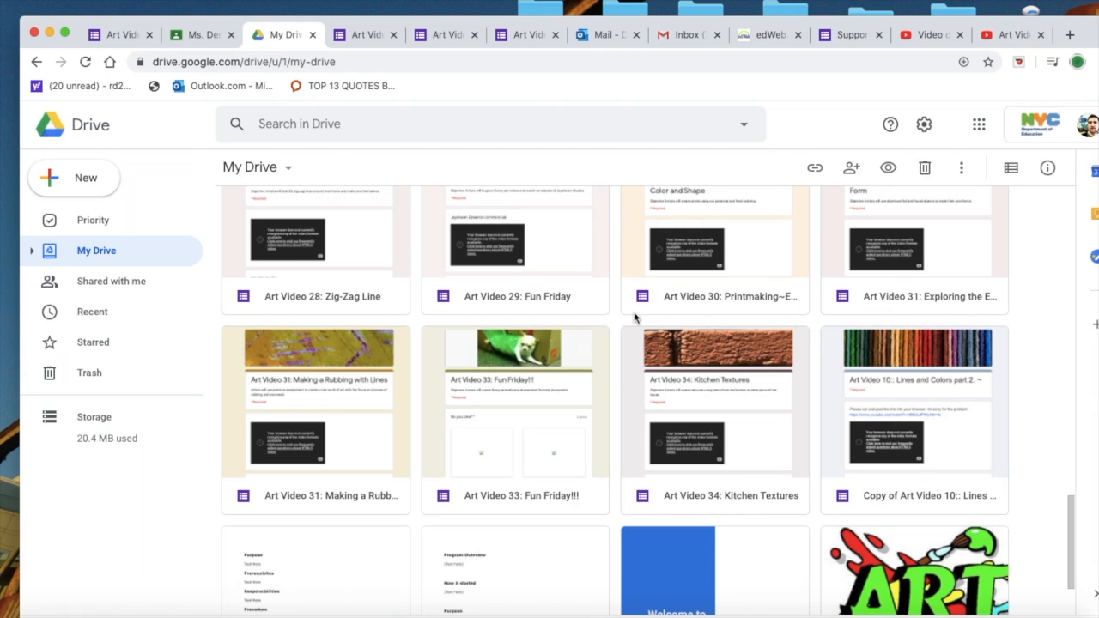
scroll(634, 318, "up", 15)
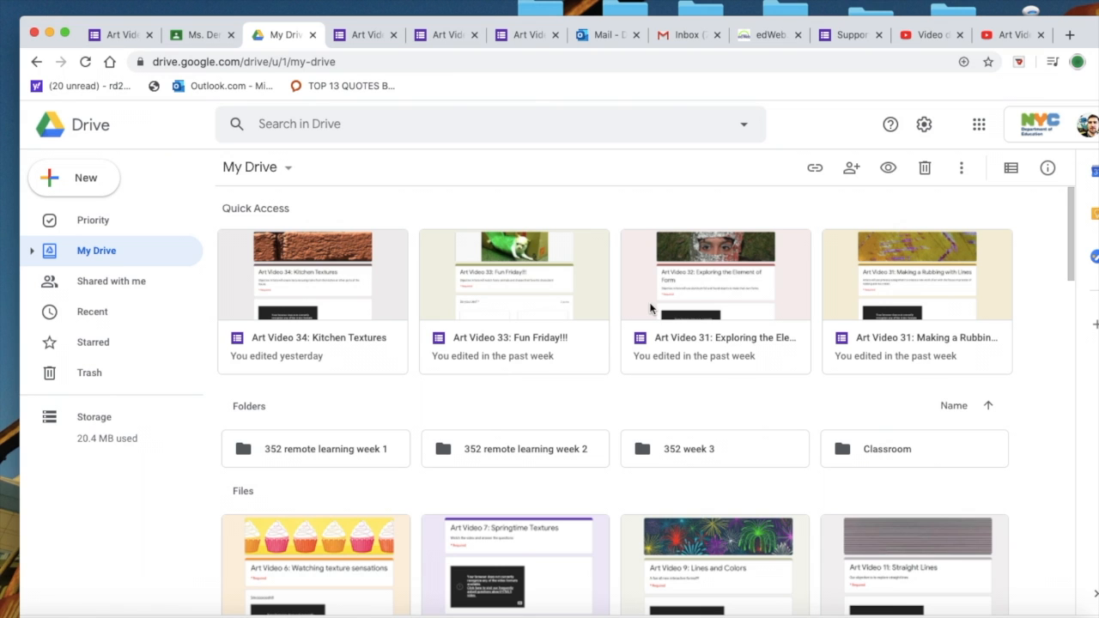
scroll(650, 309, "down", 10)
scroll(650, 310, "up", 10)
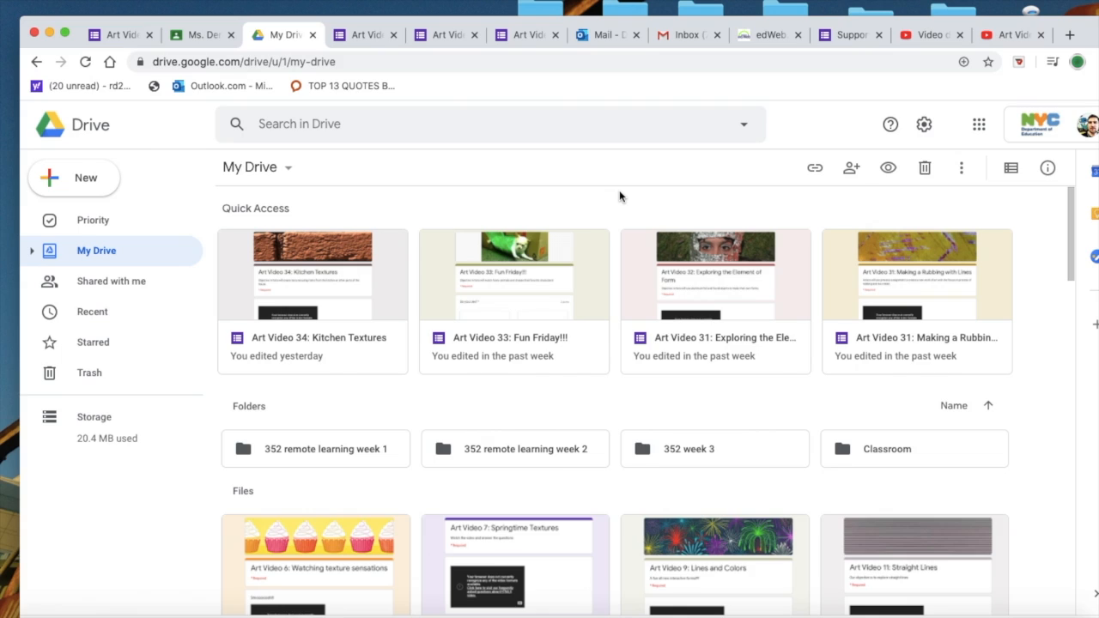